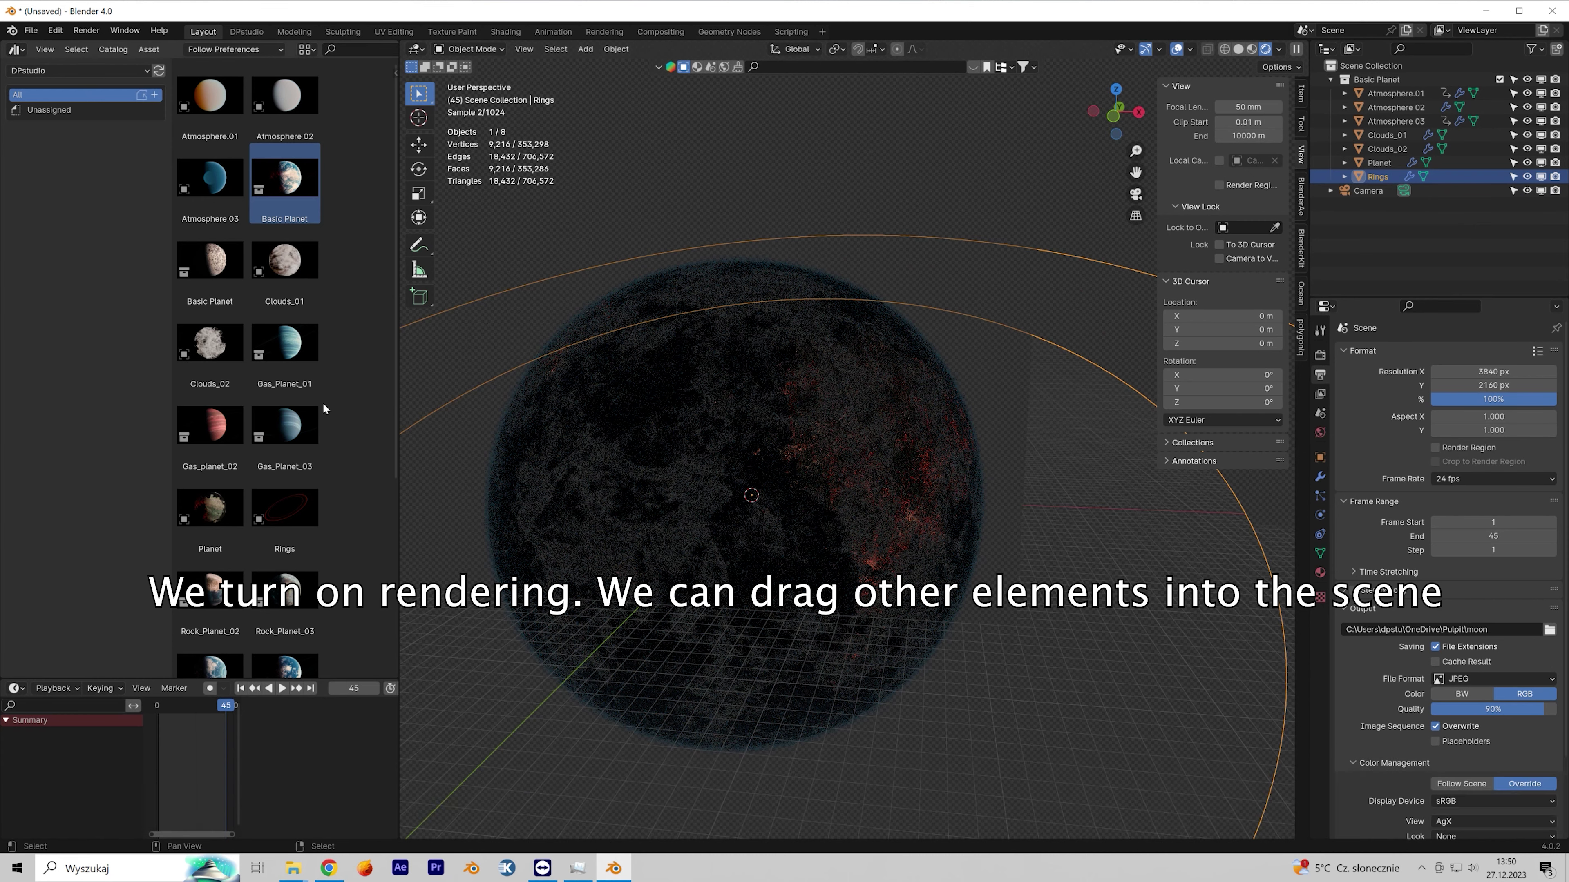
Step: Add the Sun asset from the library to the scene at the planet and open its light settings
scroll(307, 575, down, 8)
drag(295, 641, 986, 455)
middle_drag(719, 455, 853, 449)
shift+middle_drag(717, 494, 851, 493)
scroll(746, 528, up, 1)
scroll(746, 529, down, 3)
scroll(747, 522, up, 2)
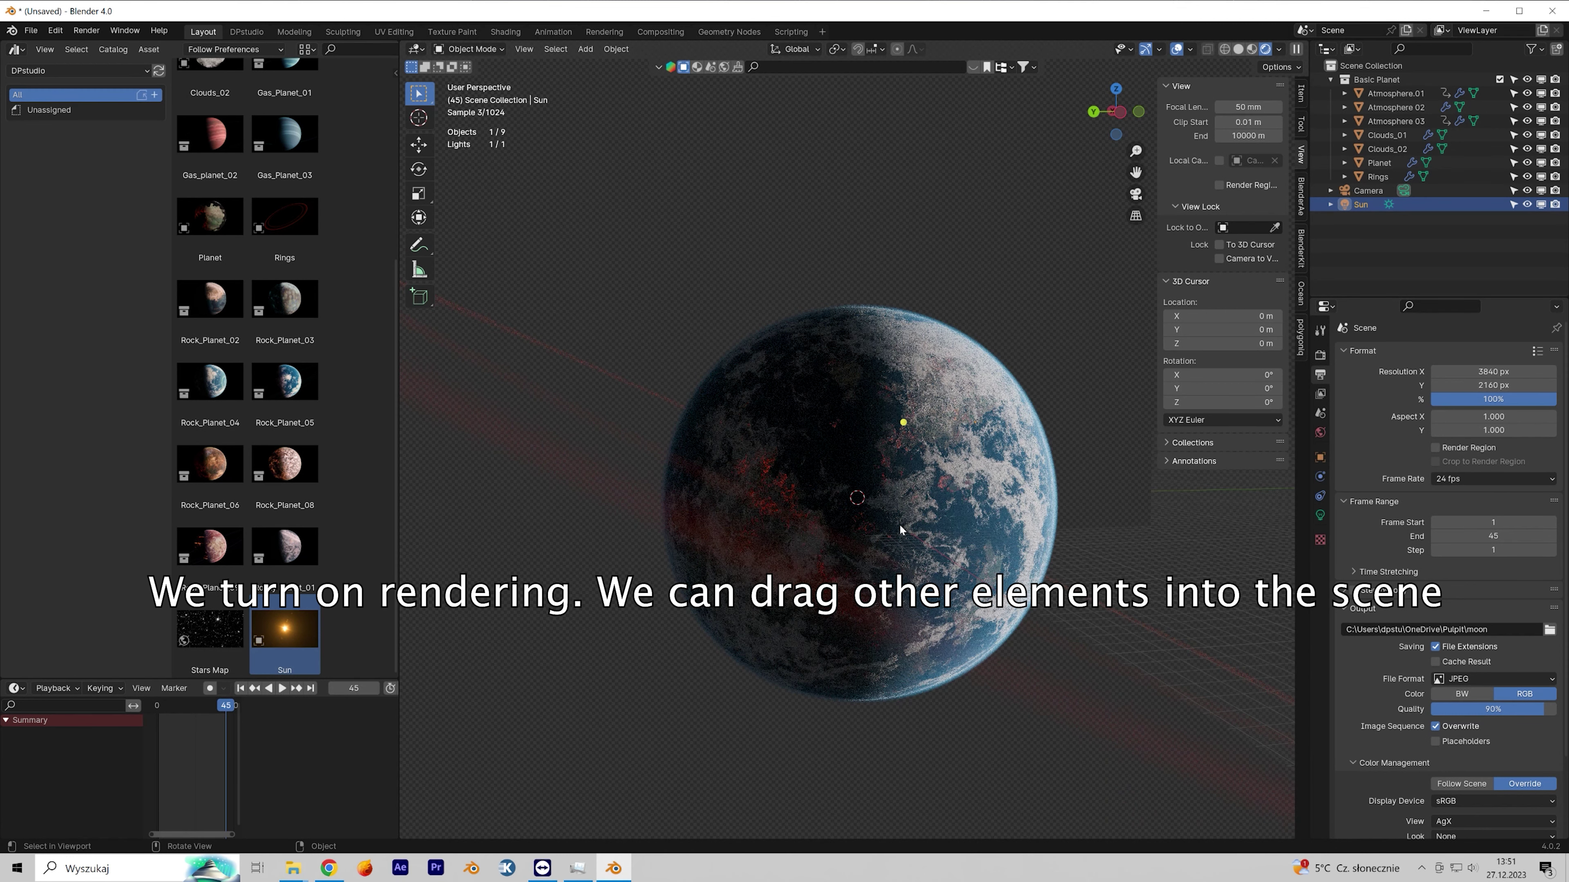
click(1320, 515)
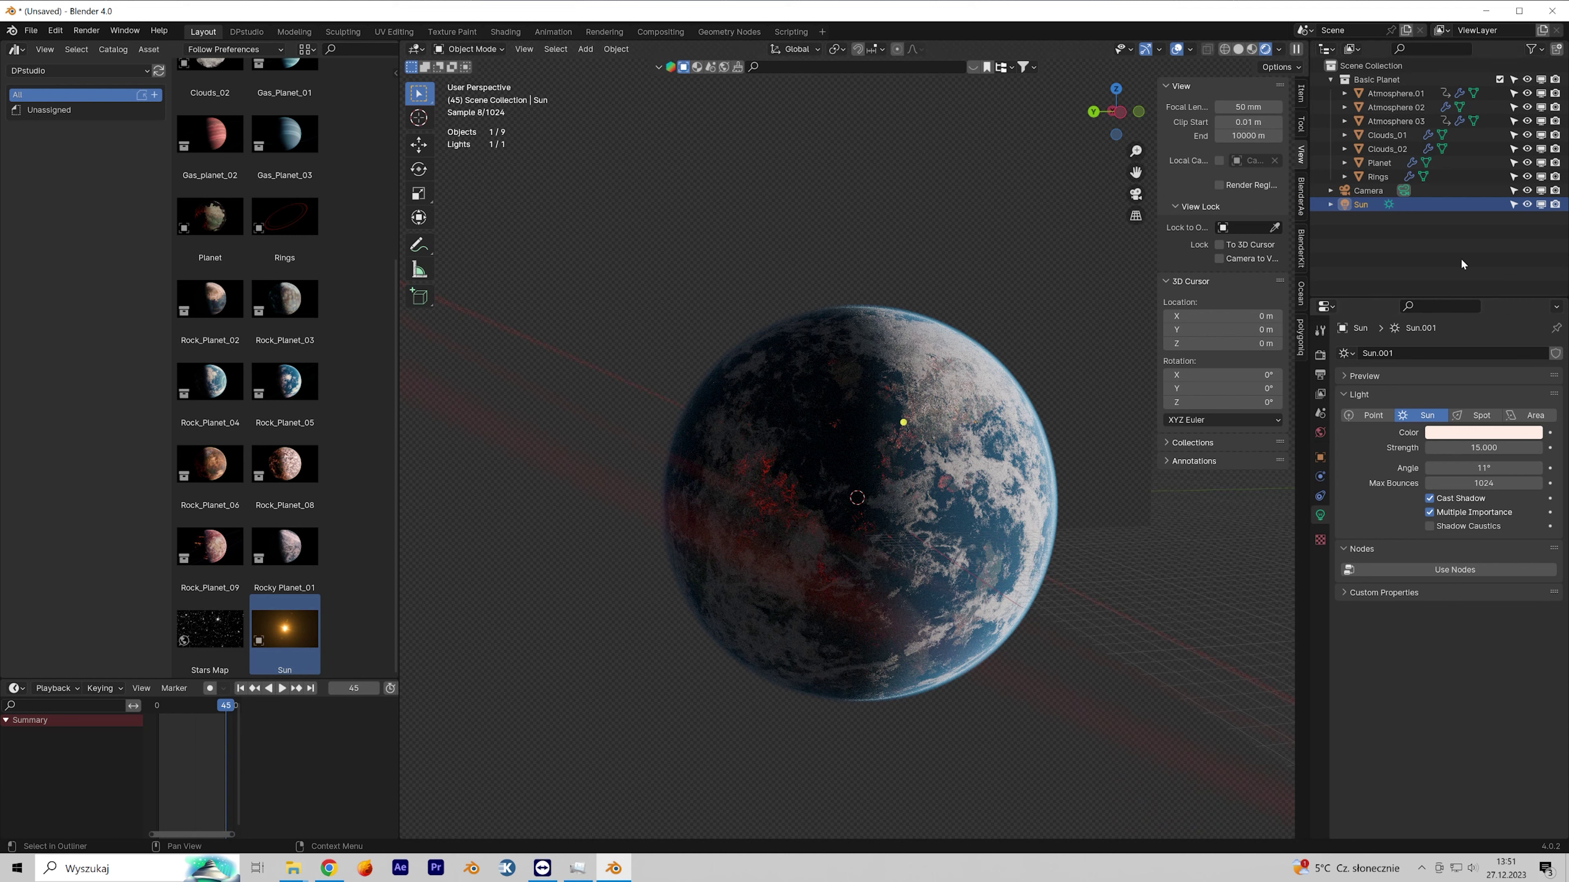
Step: Add the Stars Map asset from the library to the scene
drag(199, 649, 619, 569)
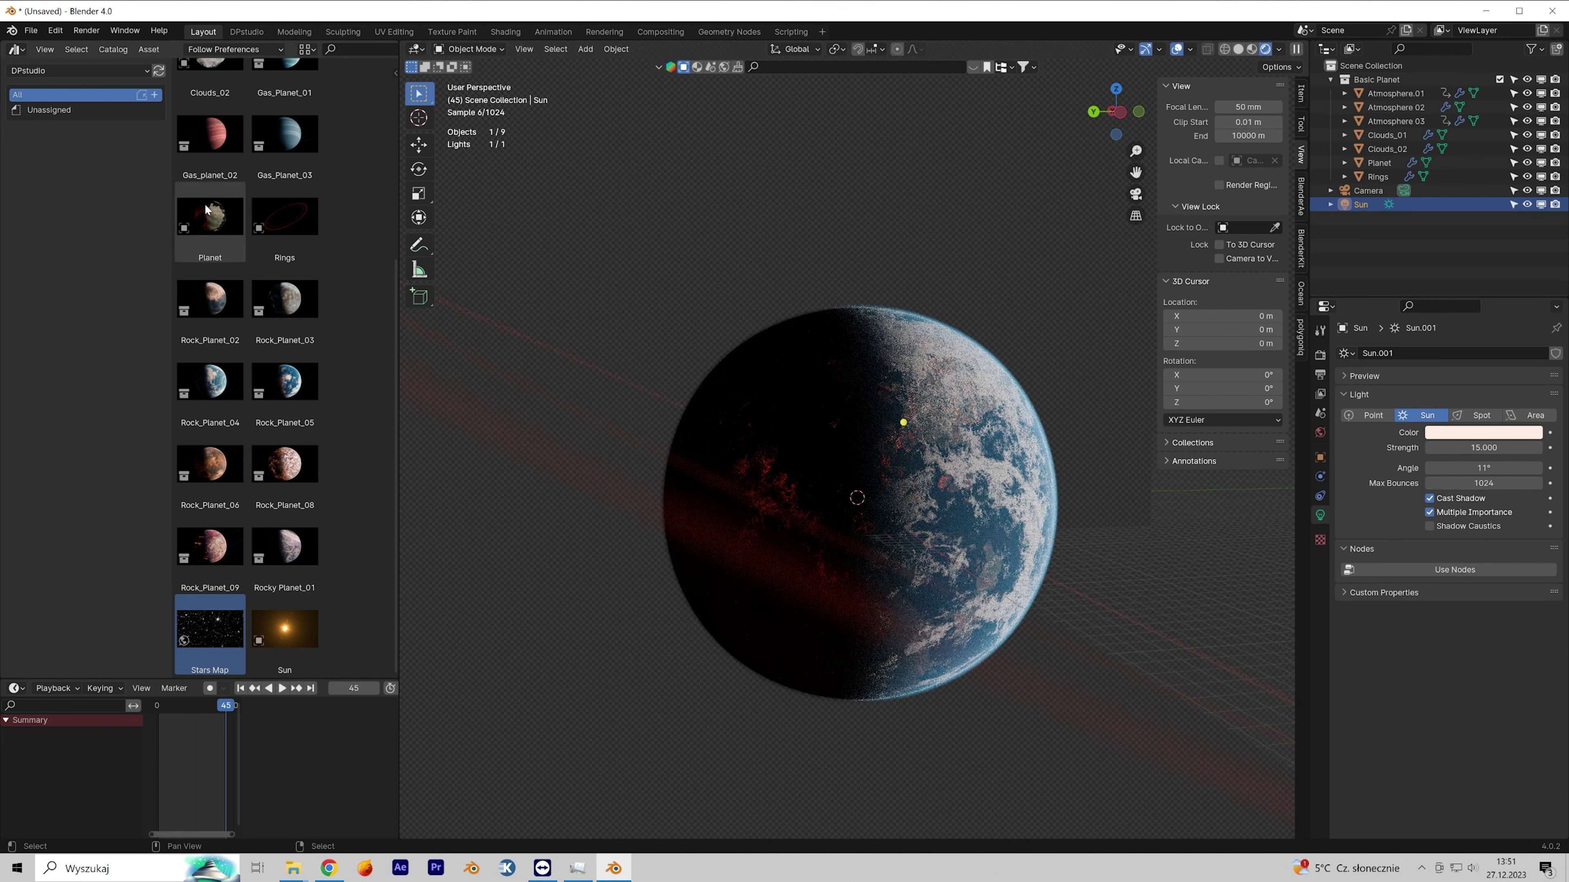
scroll(231, 149, up, 1)
scroll(234, 152, down, 1)
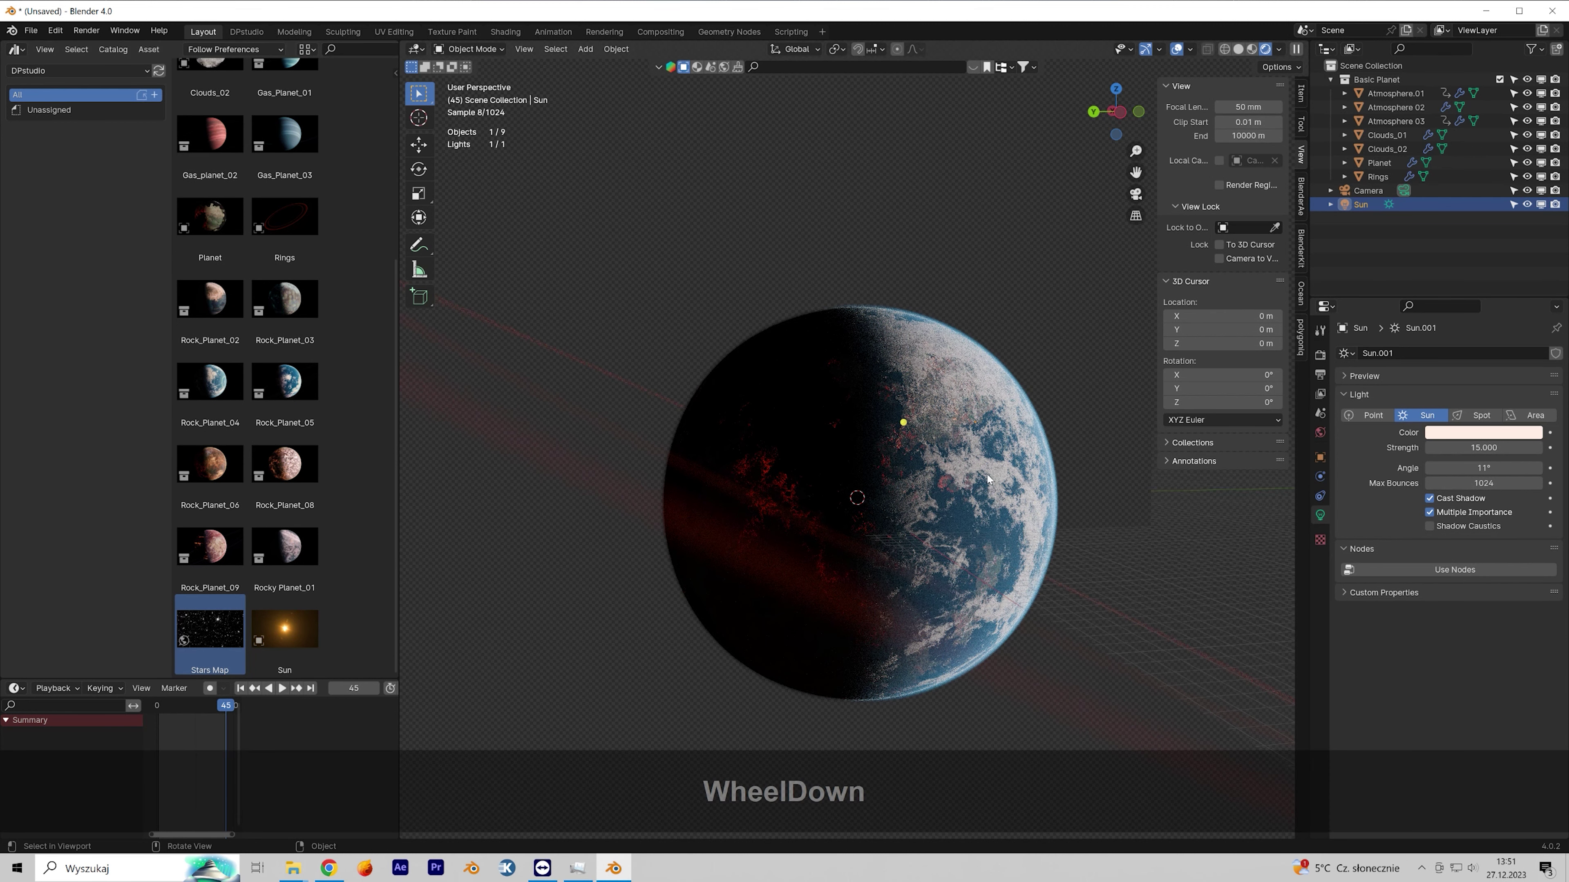
Step: Hide every object of the Basic Planet collection except Planet, and select Planet
click(1404, 92)
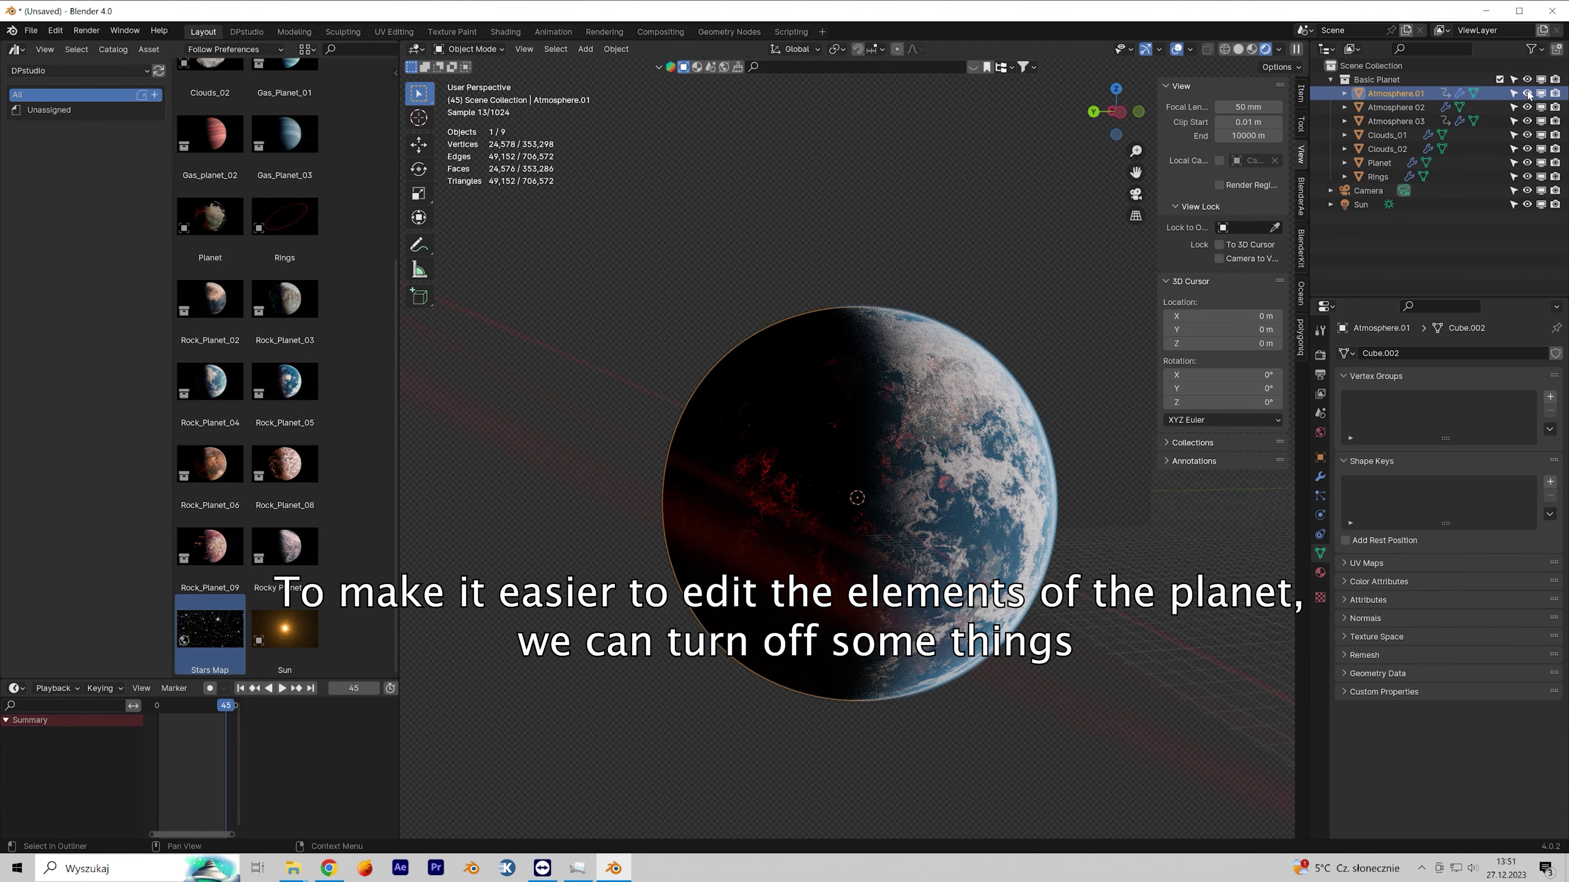
drag(1526, 93, 1527, 177)
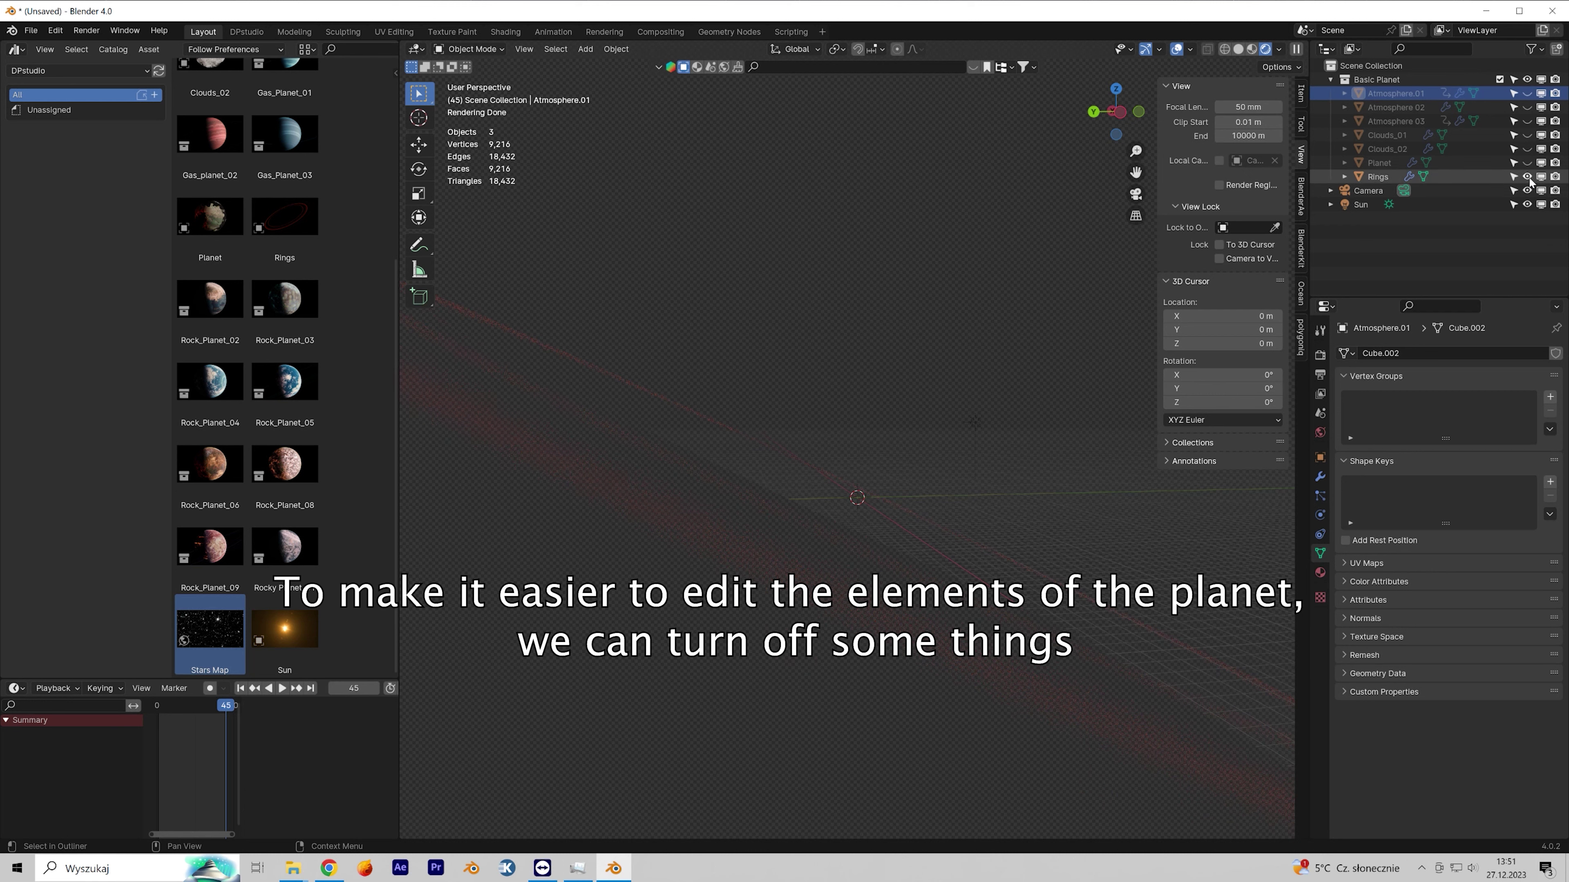
click(1390, 162)
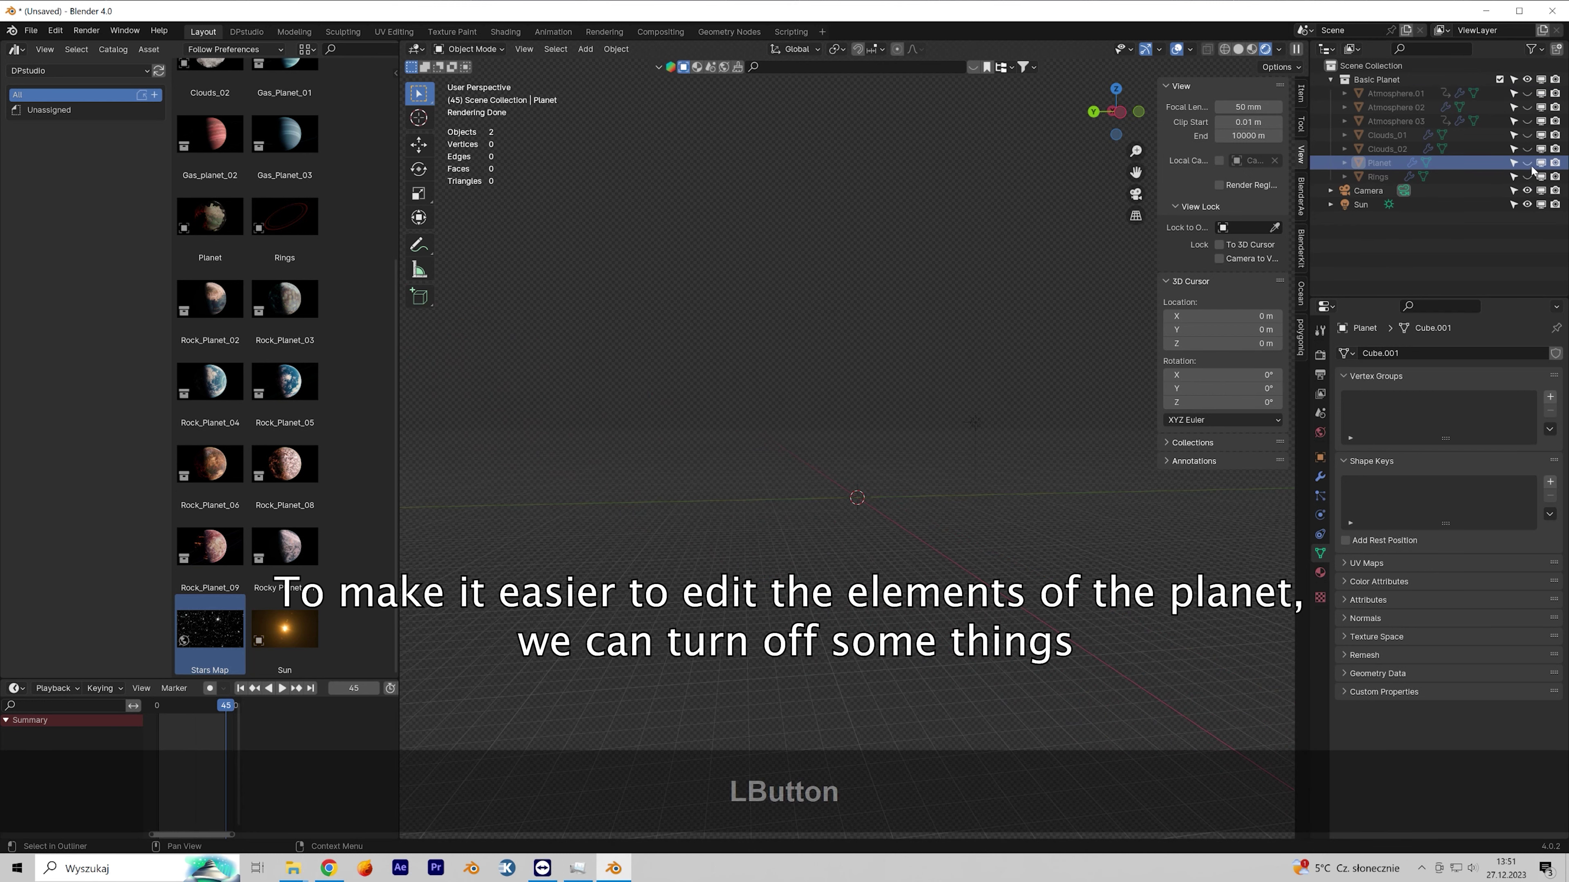
Step: Open the Planet object's modifiers and expand the Lights City settings
scroll(914, 399, up, 3)
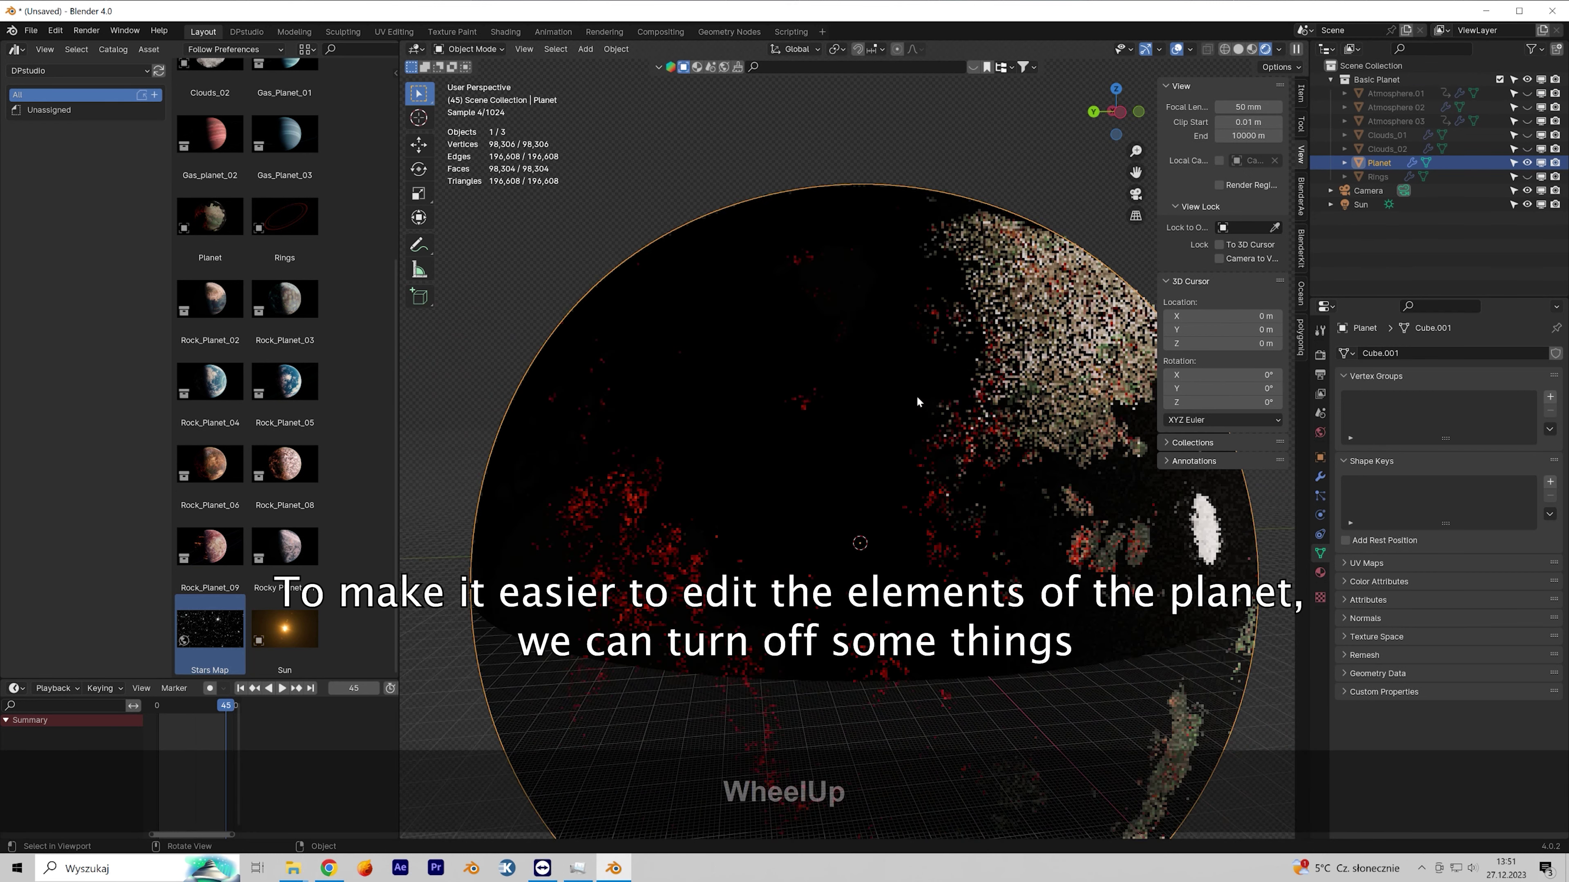
shift+middle_drag(916, 395, 923, 534)
scroll(922, 537, up, 3)
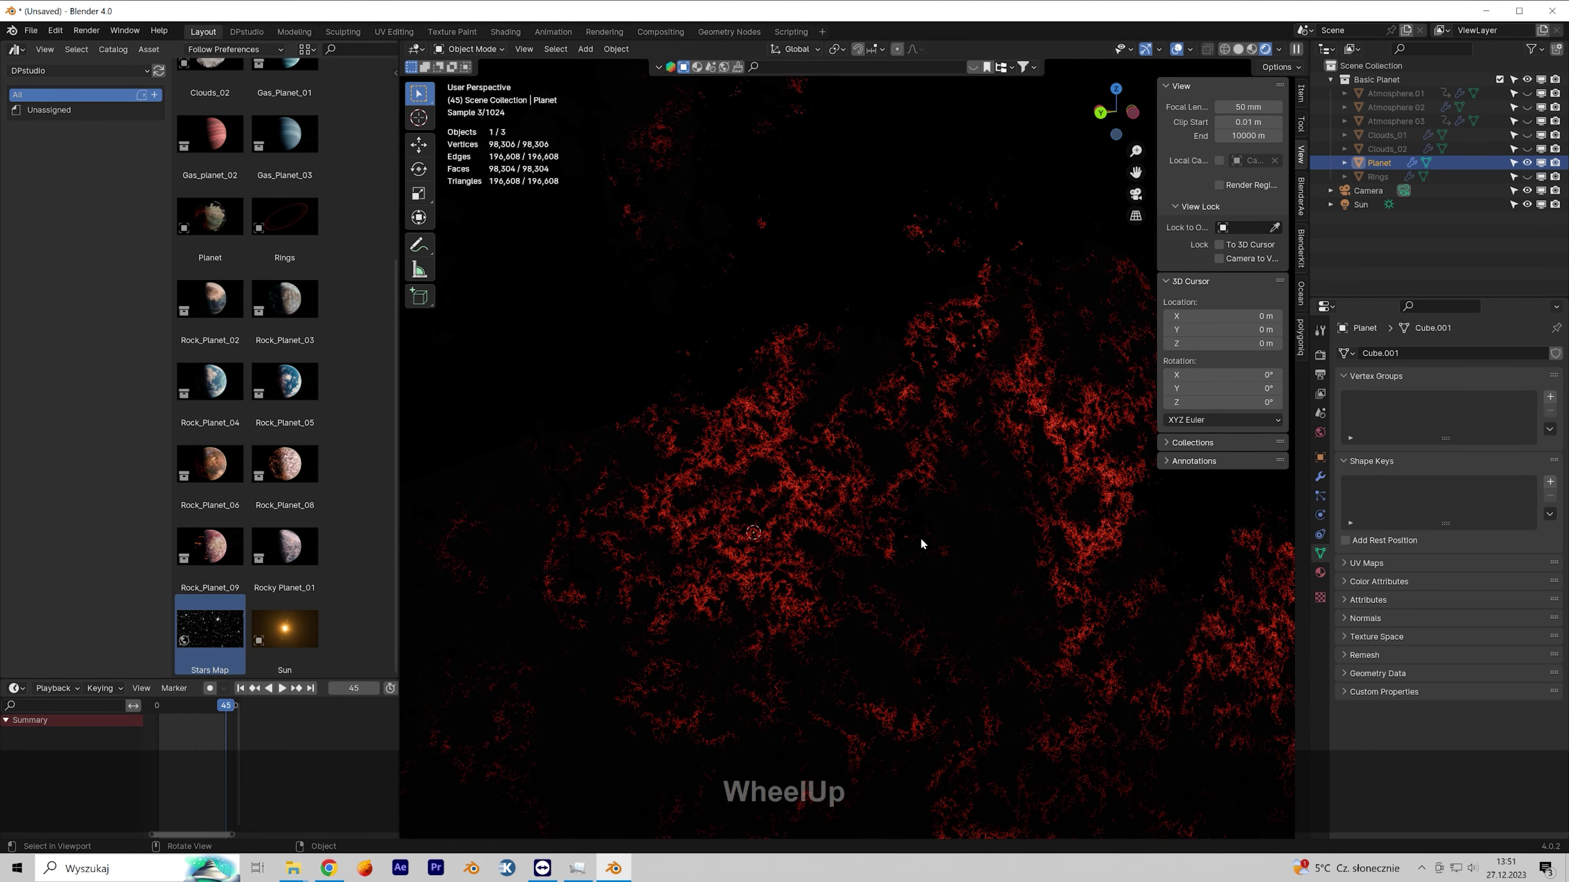
scroll(920, 538, up, 1)
scroll(919, 538, up, 1)
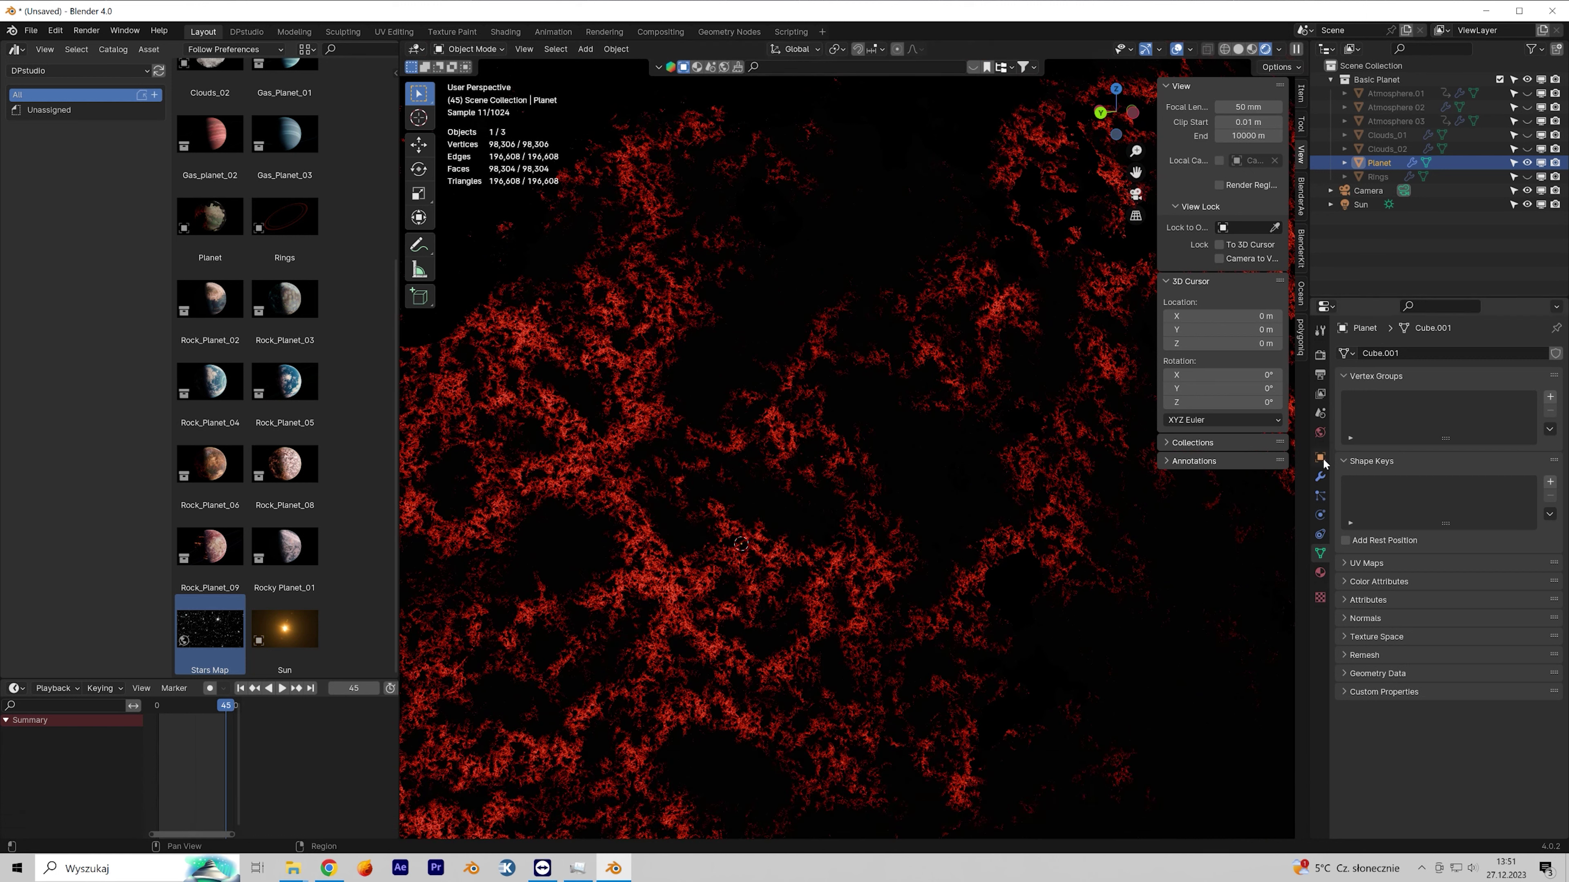
click(1320, 476)
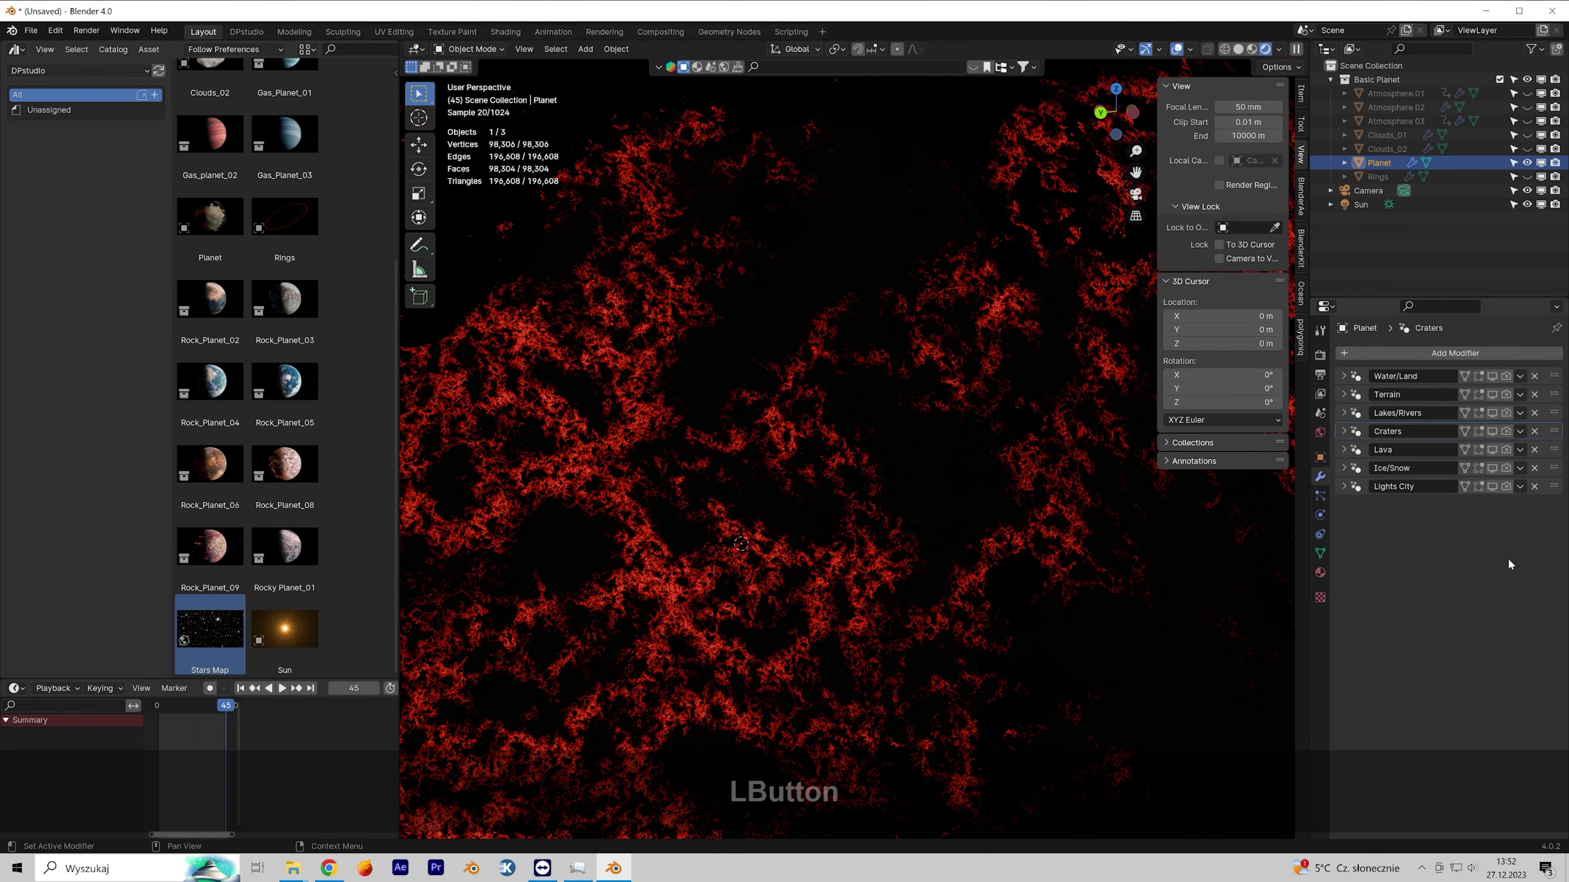
click(1347, 488)
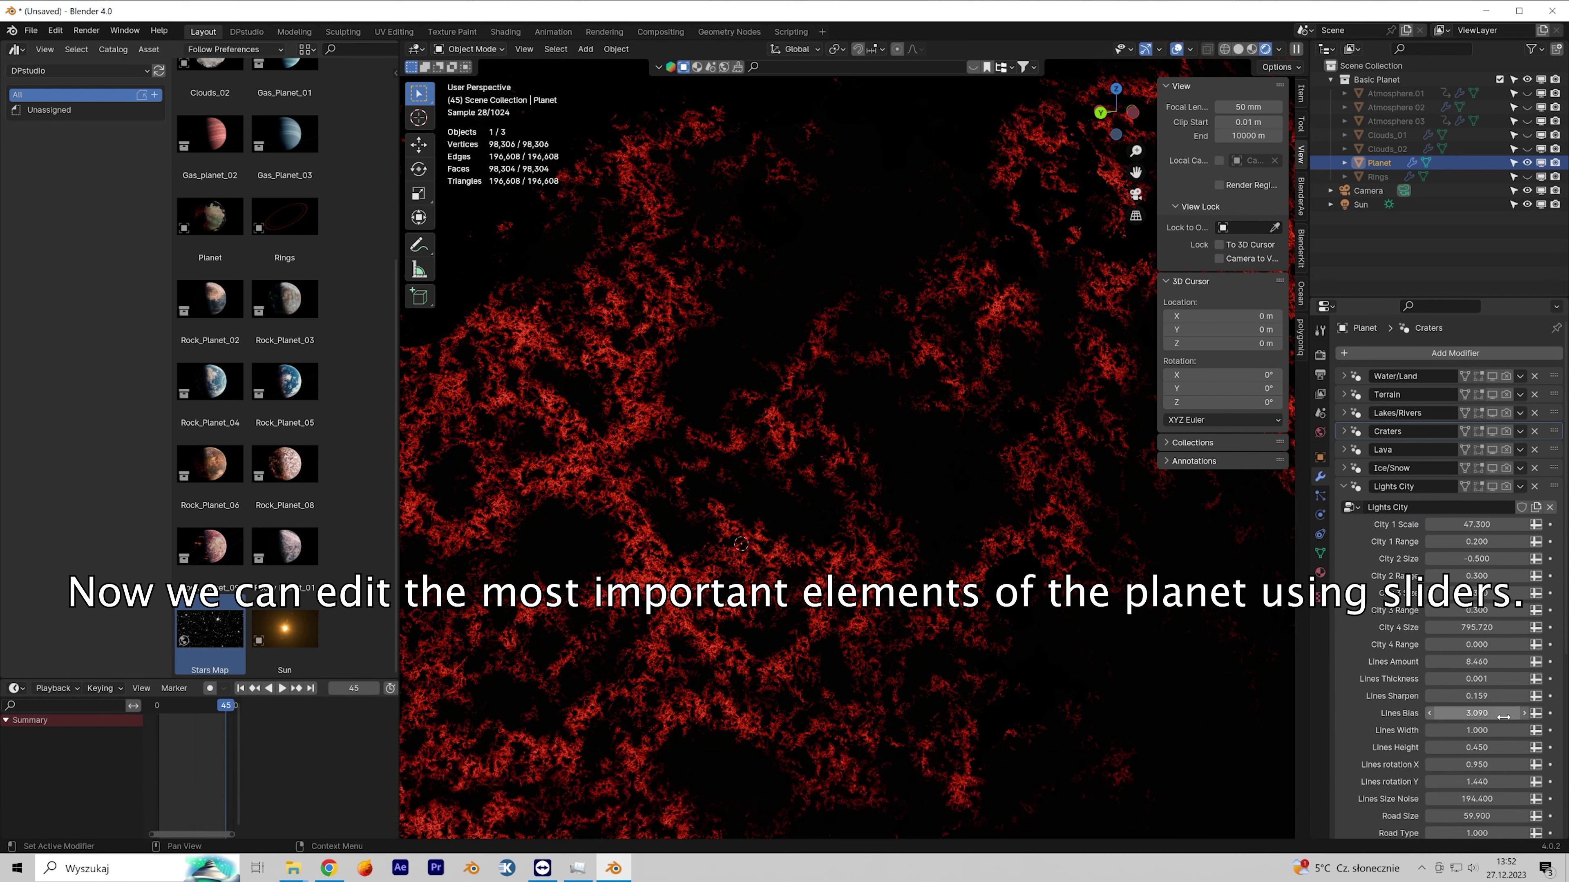
scroll(1505, 715, down, 8)
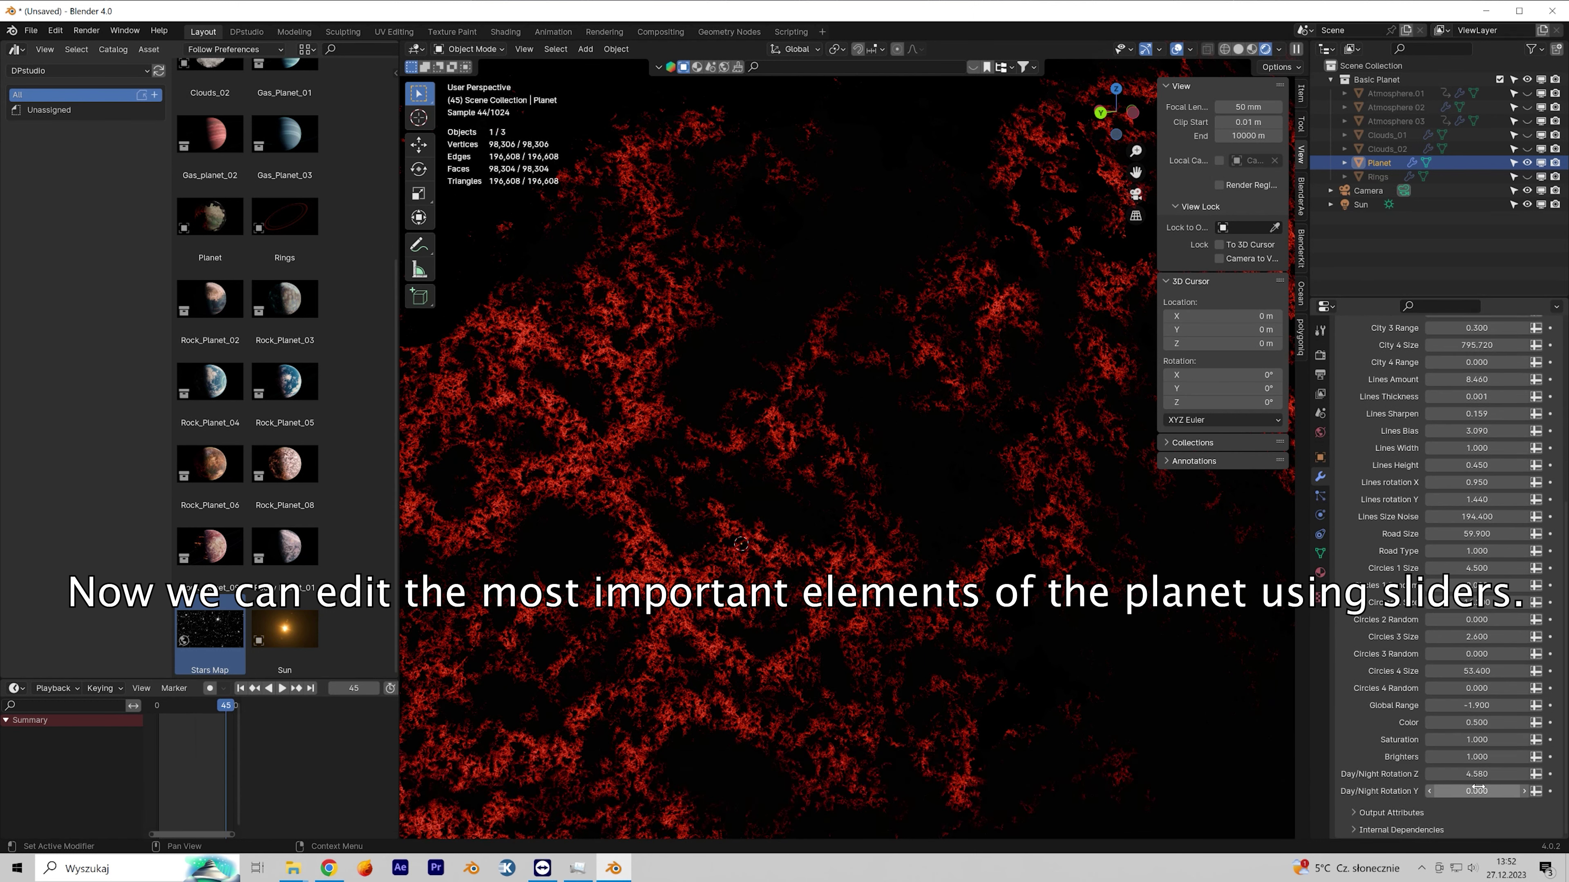
Step: Try a Brighters value of 2.66 for the planet's city lights
drag(1476, 758, 1513, 757)
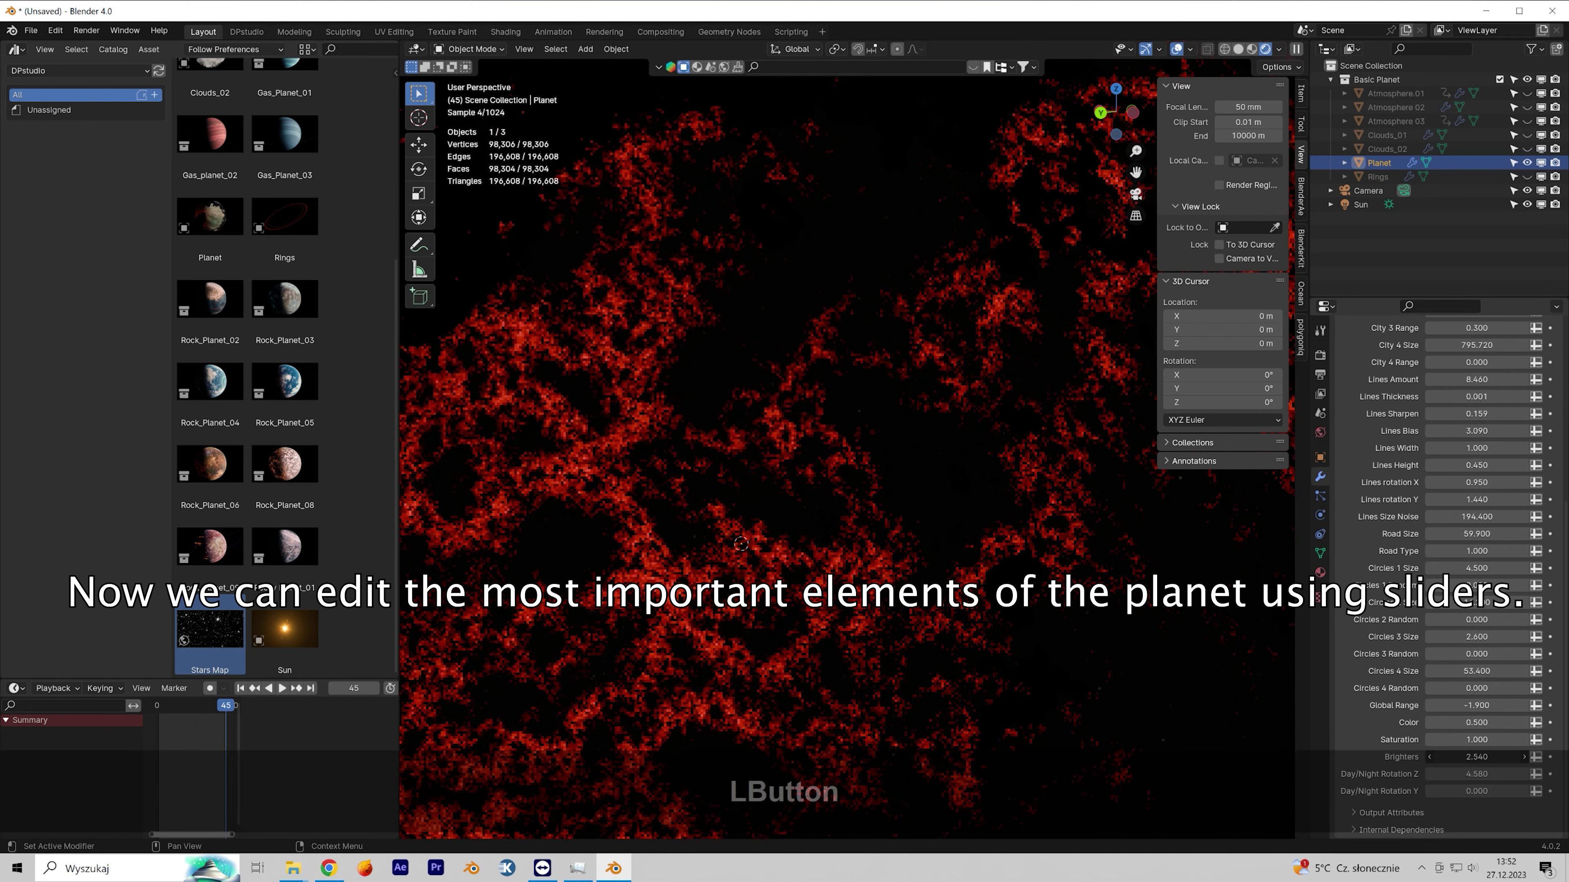
scroll(785, 457, down, 6)
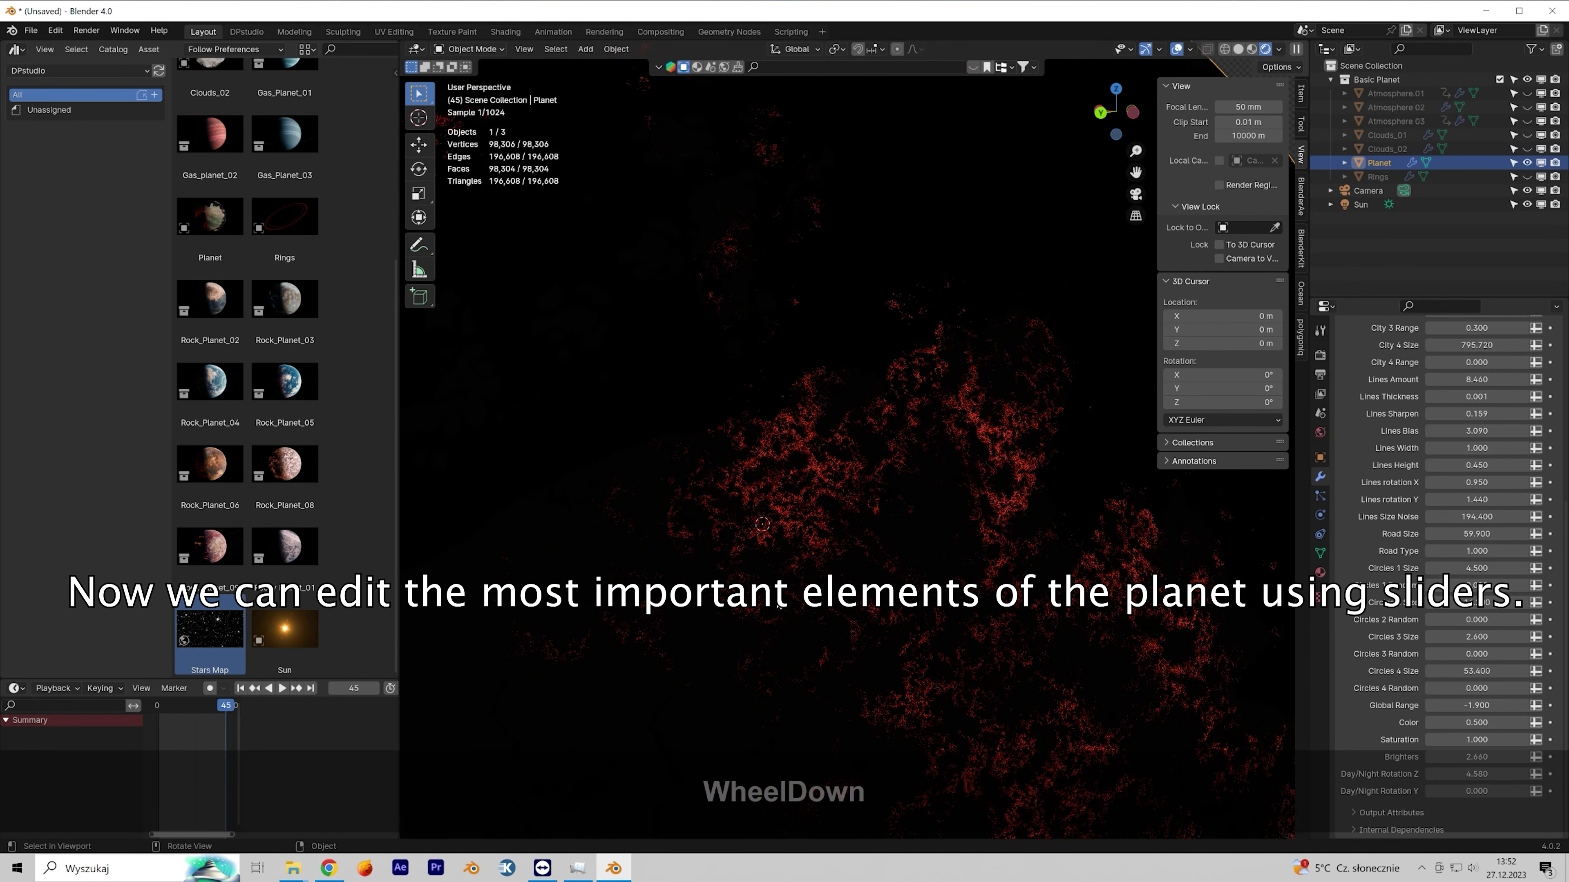
middle_drag(890, 498, 932, 510)
scroll(925, 511, down, 3)
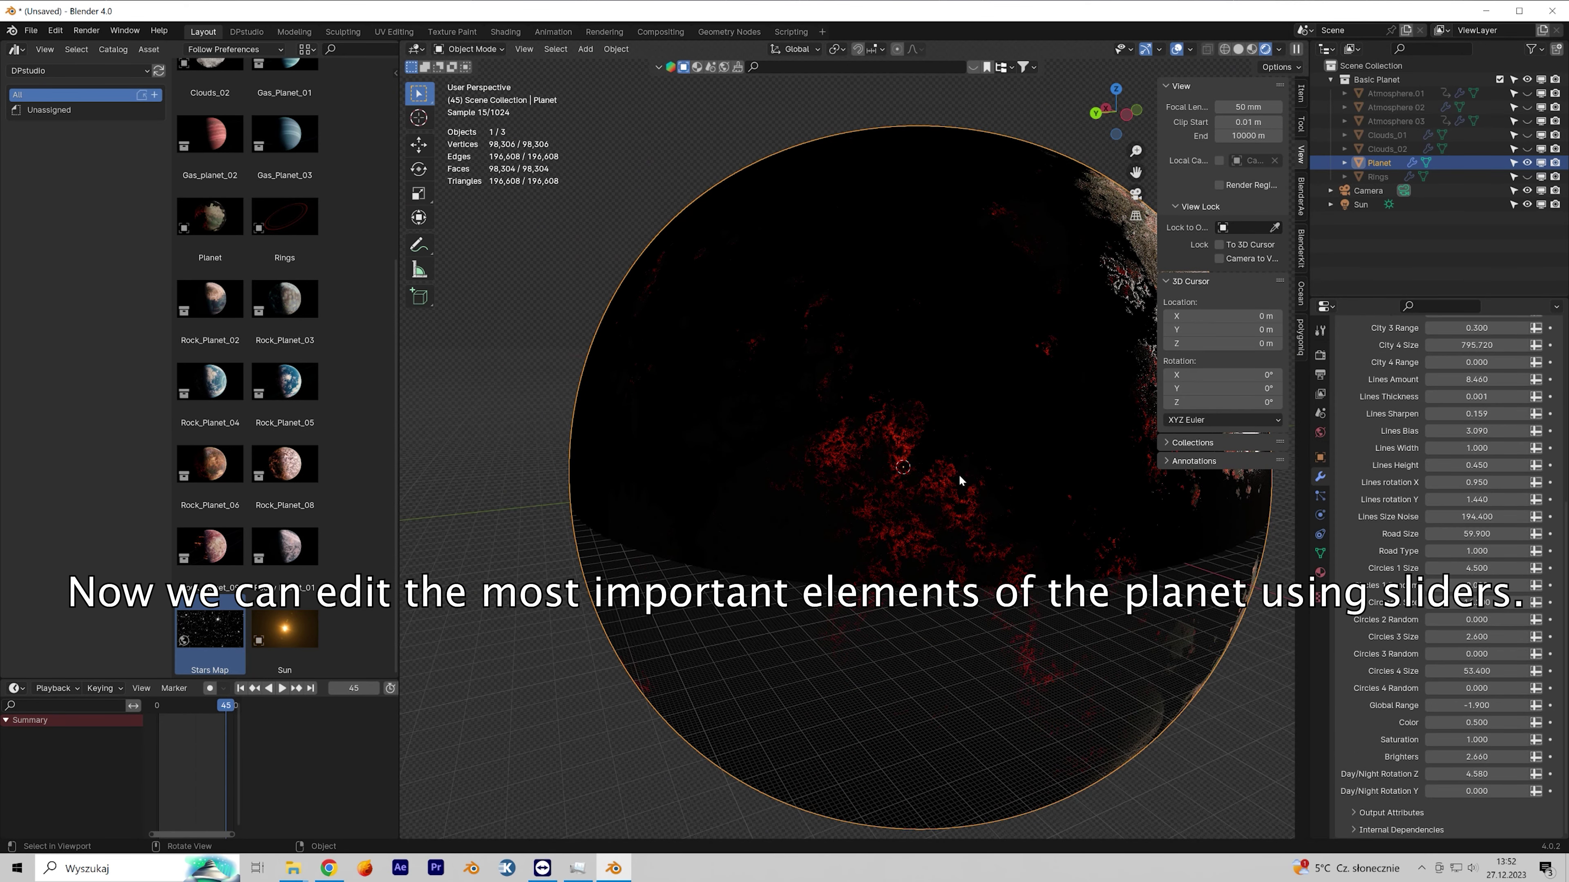
Step: Set the Lights City Day/Night Rotation Z to 7.59
shift+middle_drag(963, 480, 830, 455)
scroll(830, 456, down, 1)
drag(1476, 776, 1529, 776)
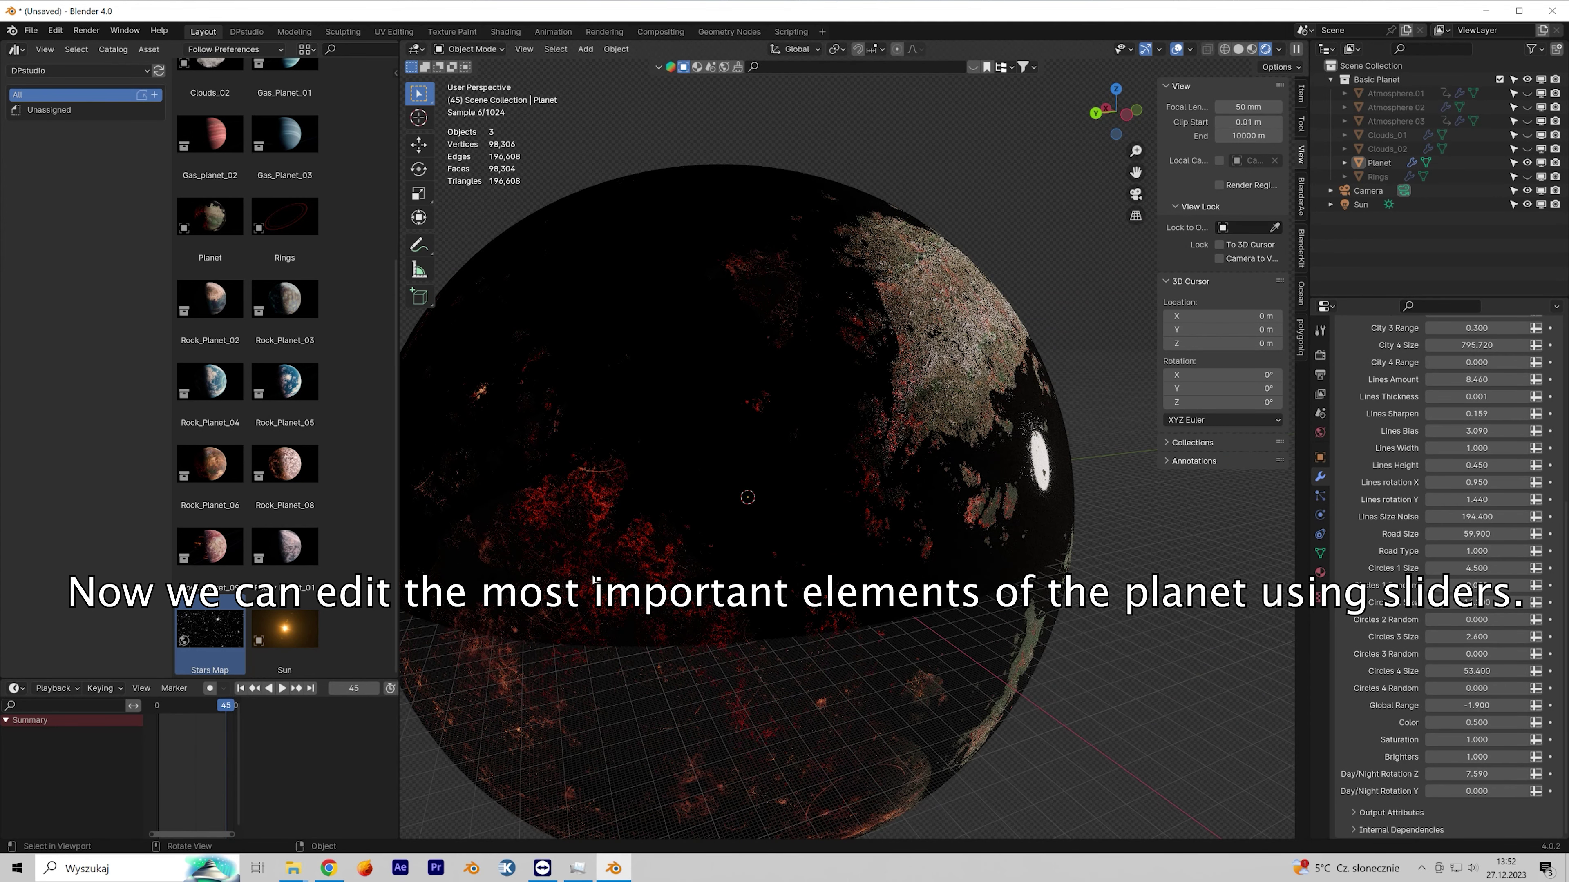
Step: Examine the pattern of city lights on the planet's dark side up close
shift+middle_drag(630, 547, 802, 464)
shift+middle_drag(812, 546, 1001, 511)
scroll(804, 563, up, 4)
shift+middle_drag(809, 570, 861, 412)
shift+middle_drag(848, 609, 741, 417)
scroll(805, 498, up, 4)
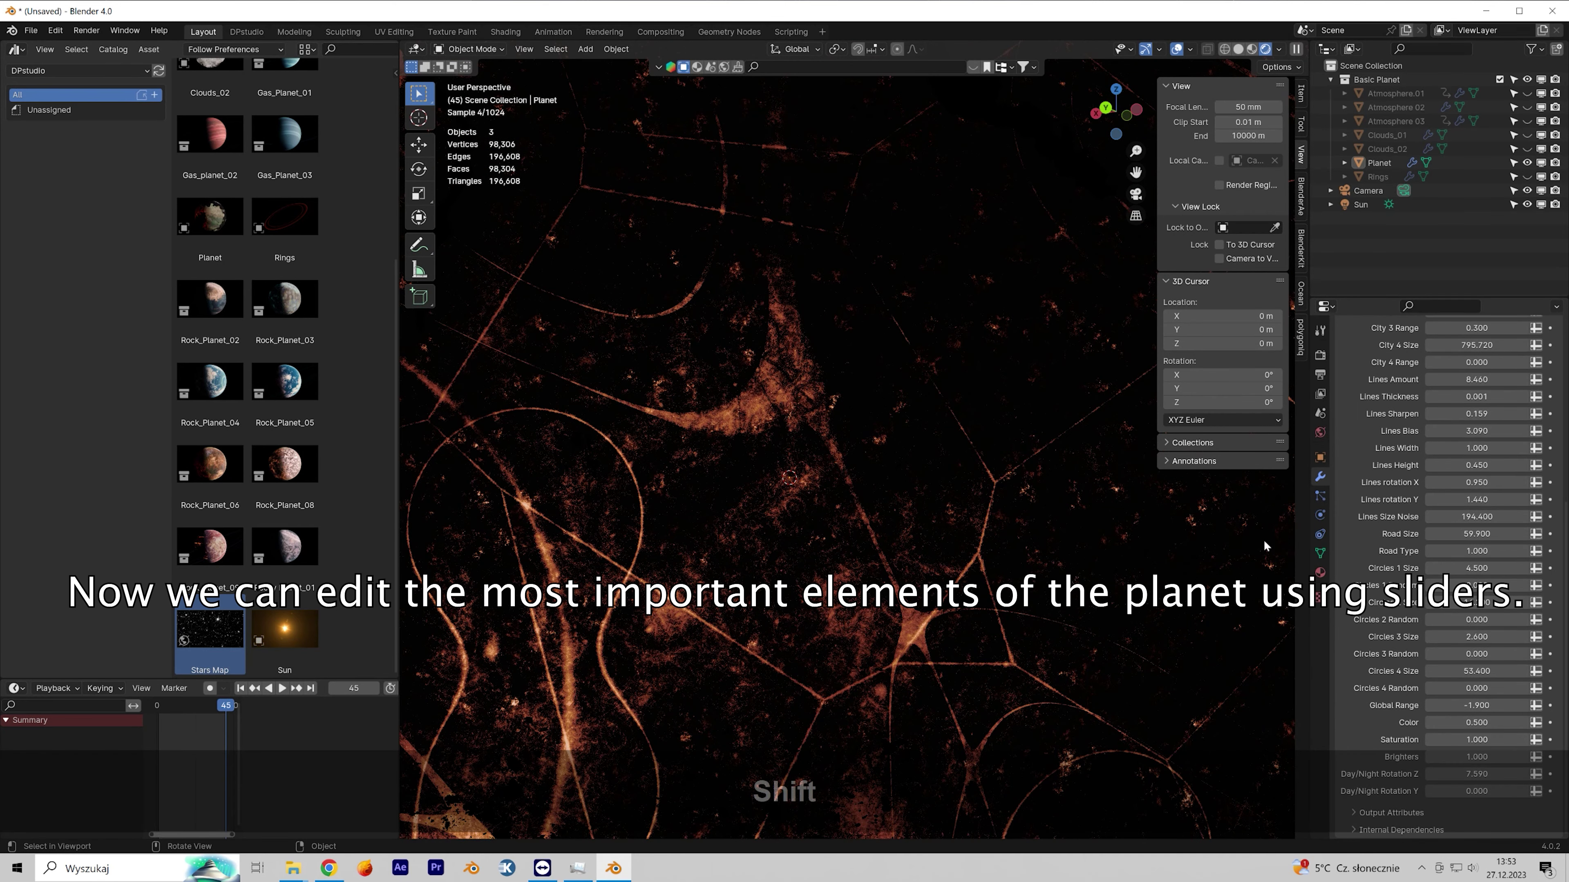
scroll(784, 457, down, 3)
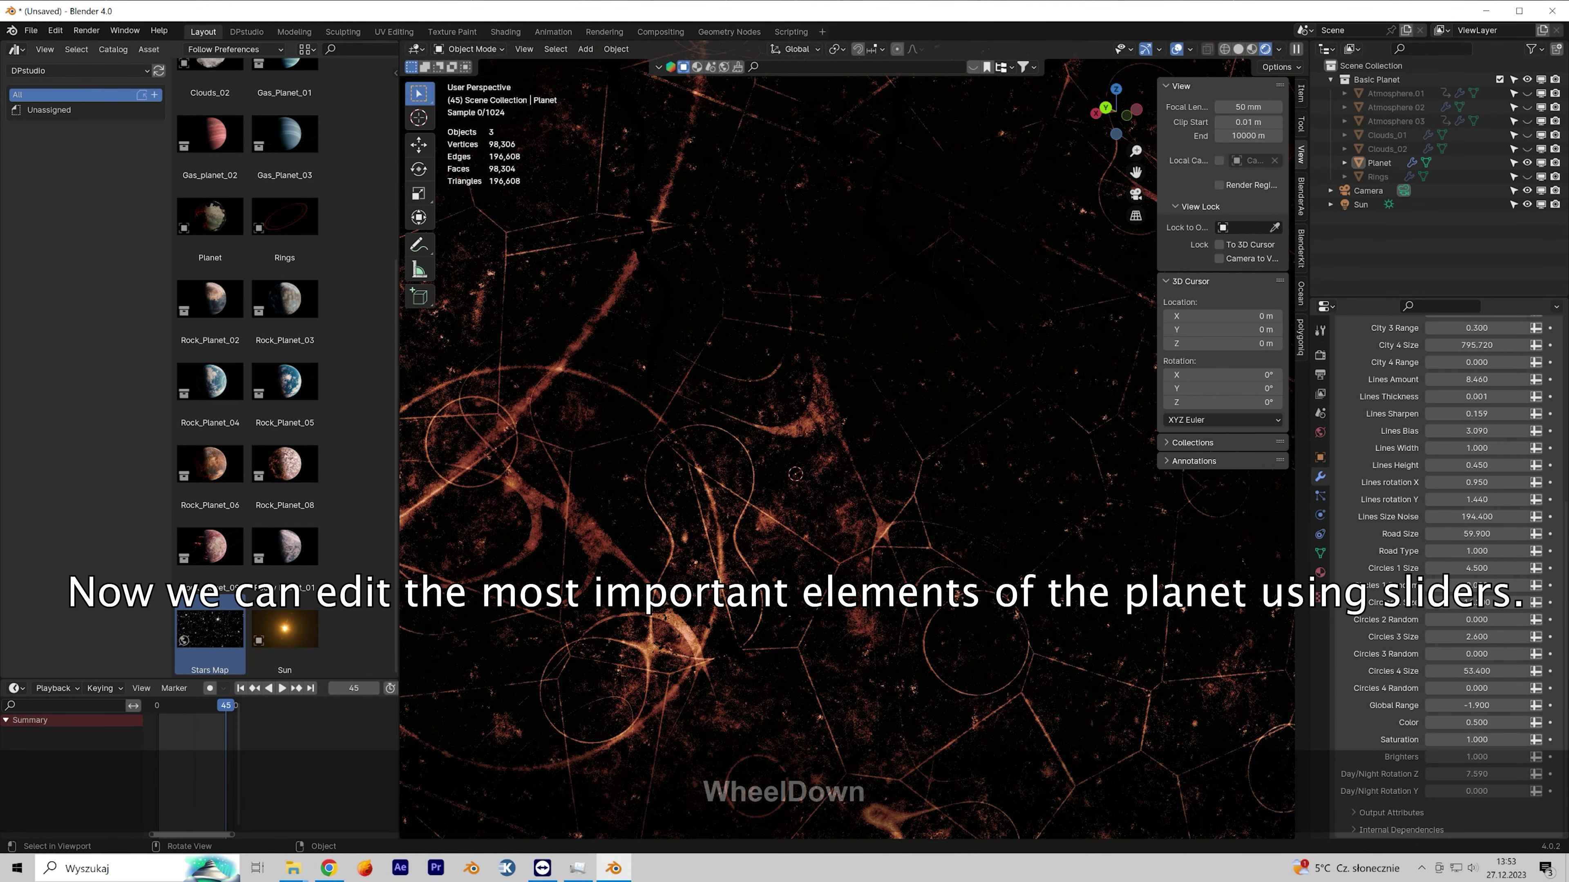
scroll(854, 443, down, 2)
Step: Collapse the viewport's sidebar to free the view of the planet
drag(1153, 328, 1300, 327)
scroll(1076, 403, down, 2)
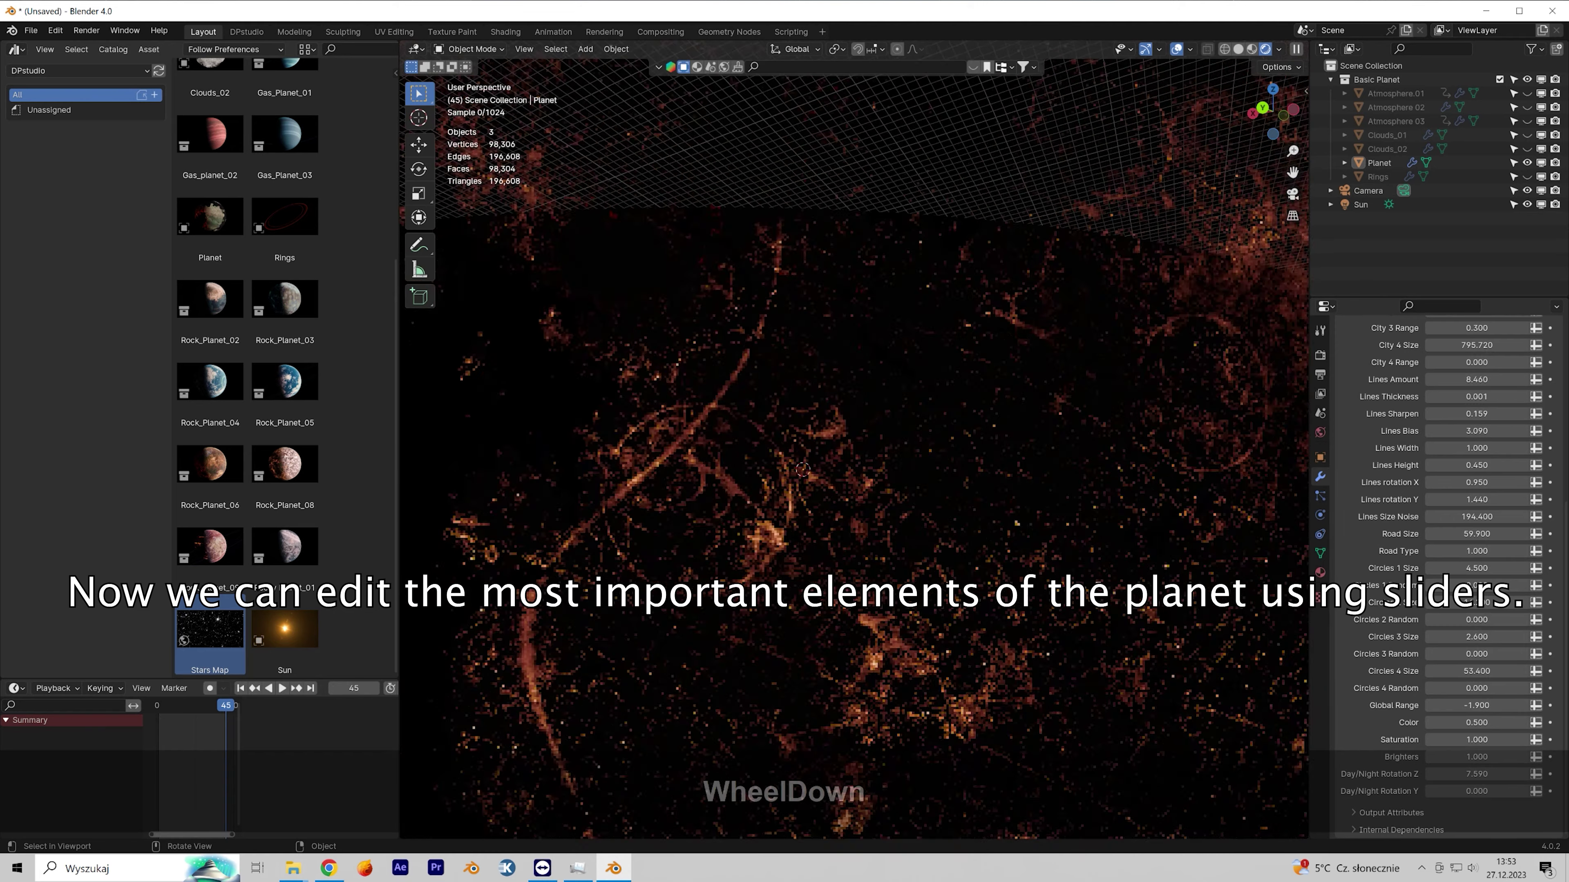
scroll(1076, 404, down, 3)
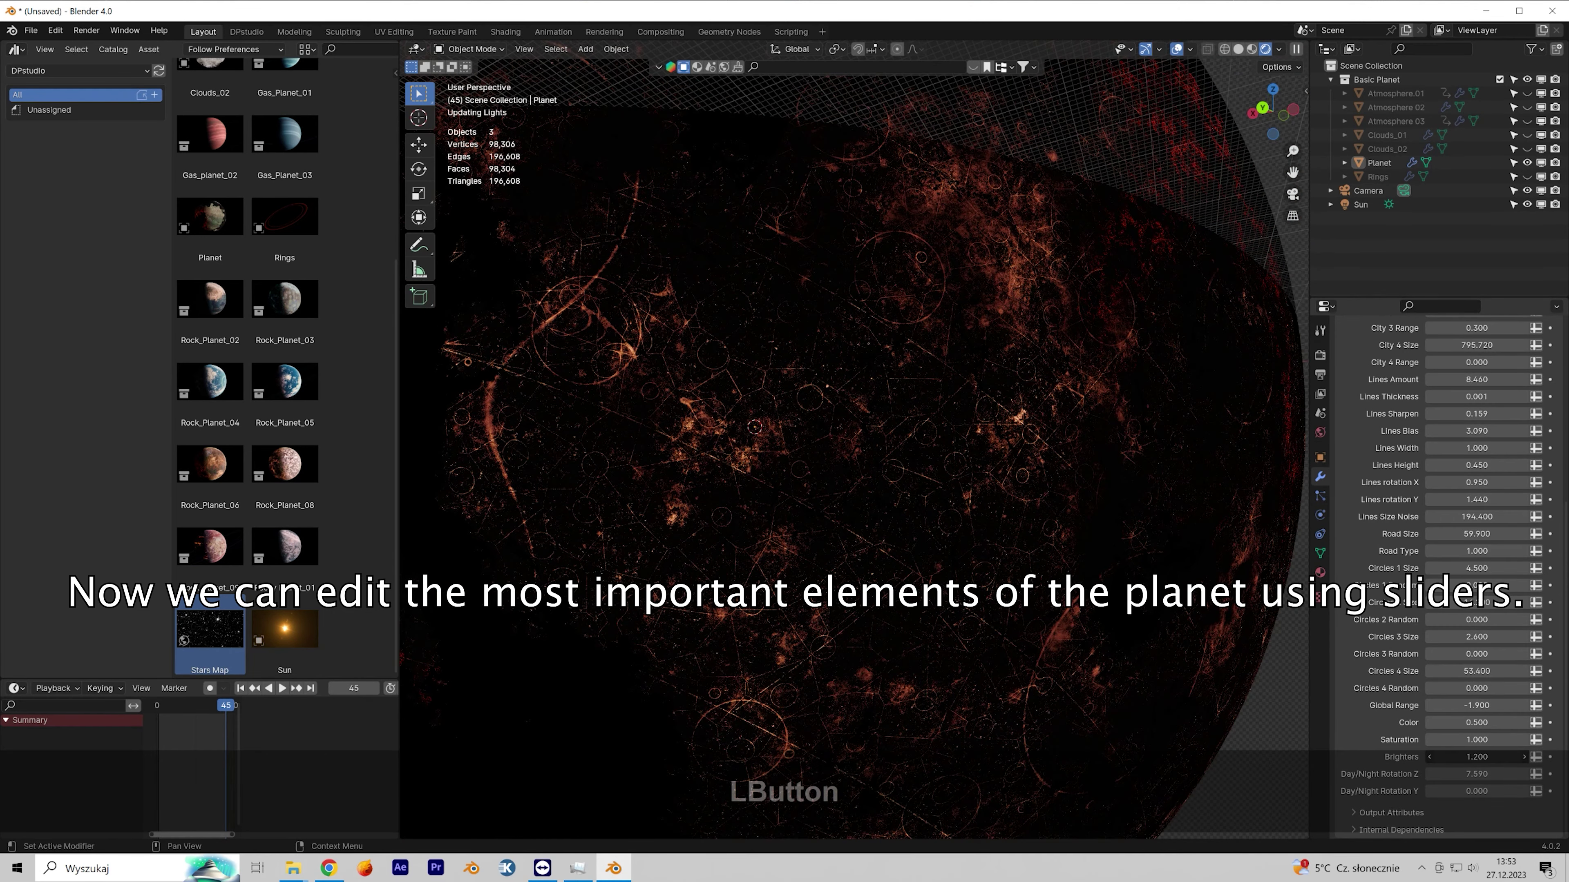
Step: Try raising the Brighters value of the city lights to about 1.2
drag(1476, 757, 1519, 721)
right_click(1514, 756)
right_click(1519, 722)
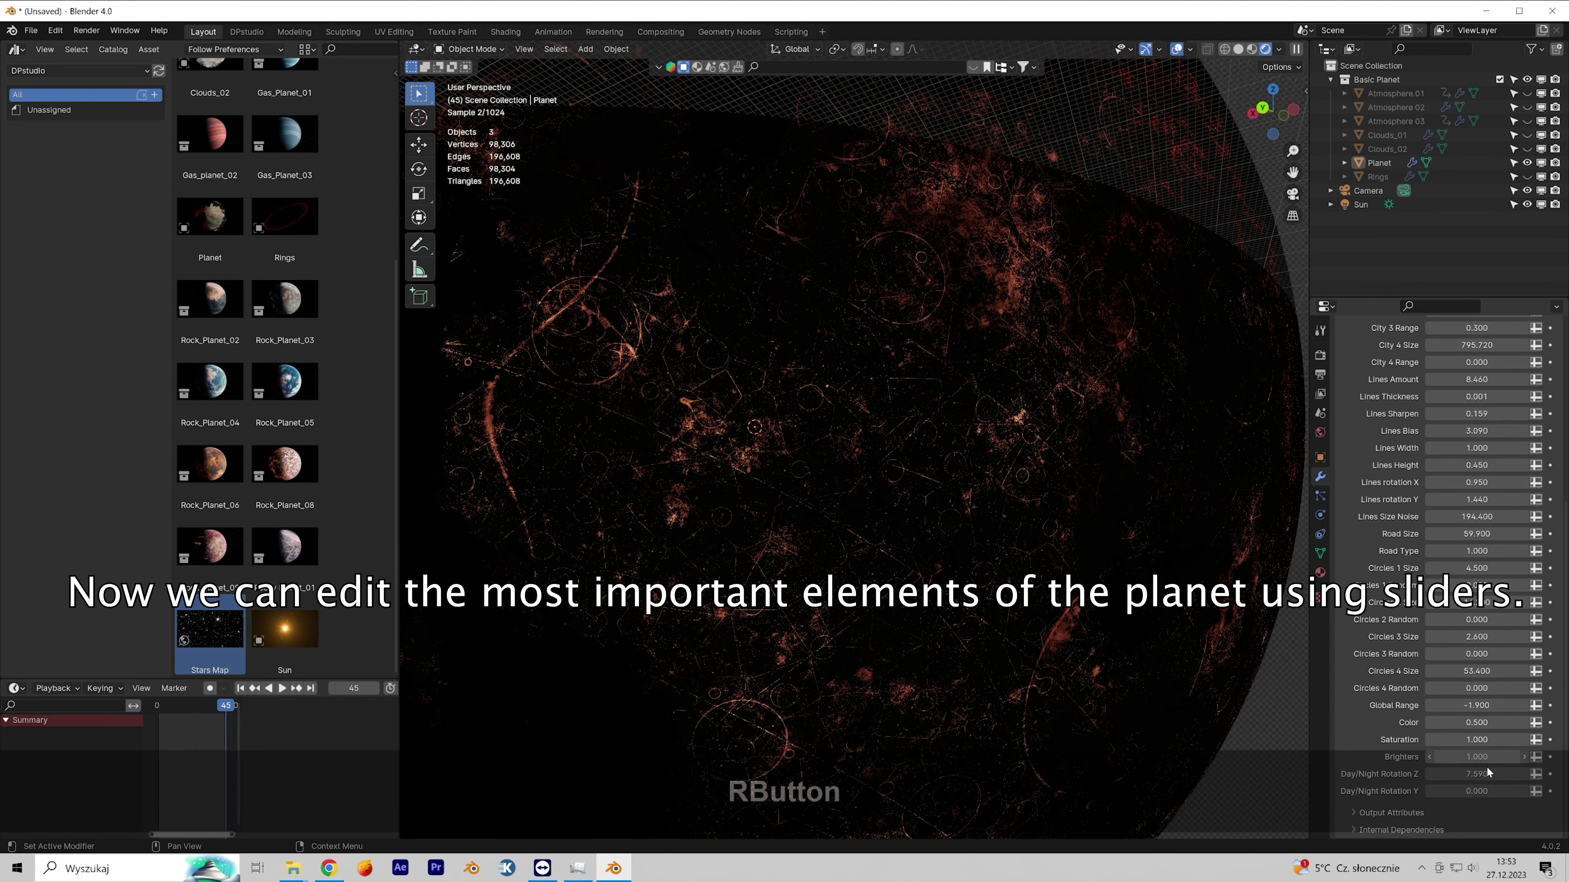
Step: Set the Lights City Day/Night Rotation Z to 8.01 and Global Range to -1.46
mouse_move(1476, 774)
mouse_down()
mouse_move(1501, 774)
mouse_move(1482, 774)
mouse_up()
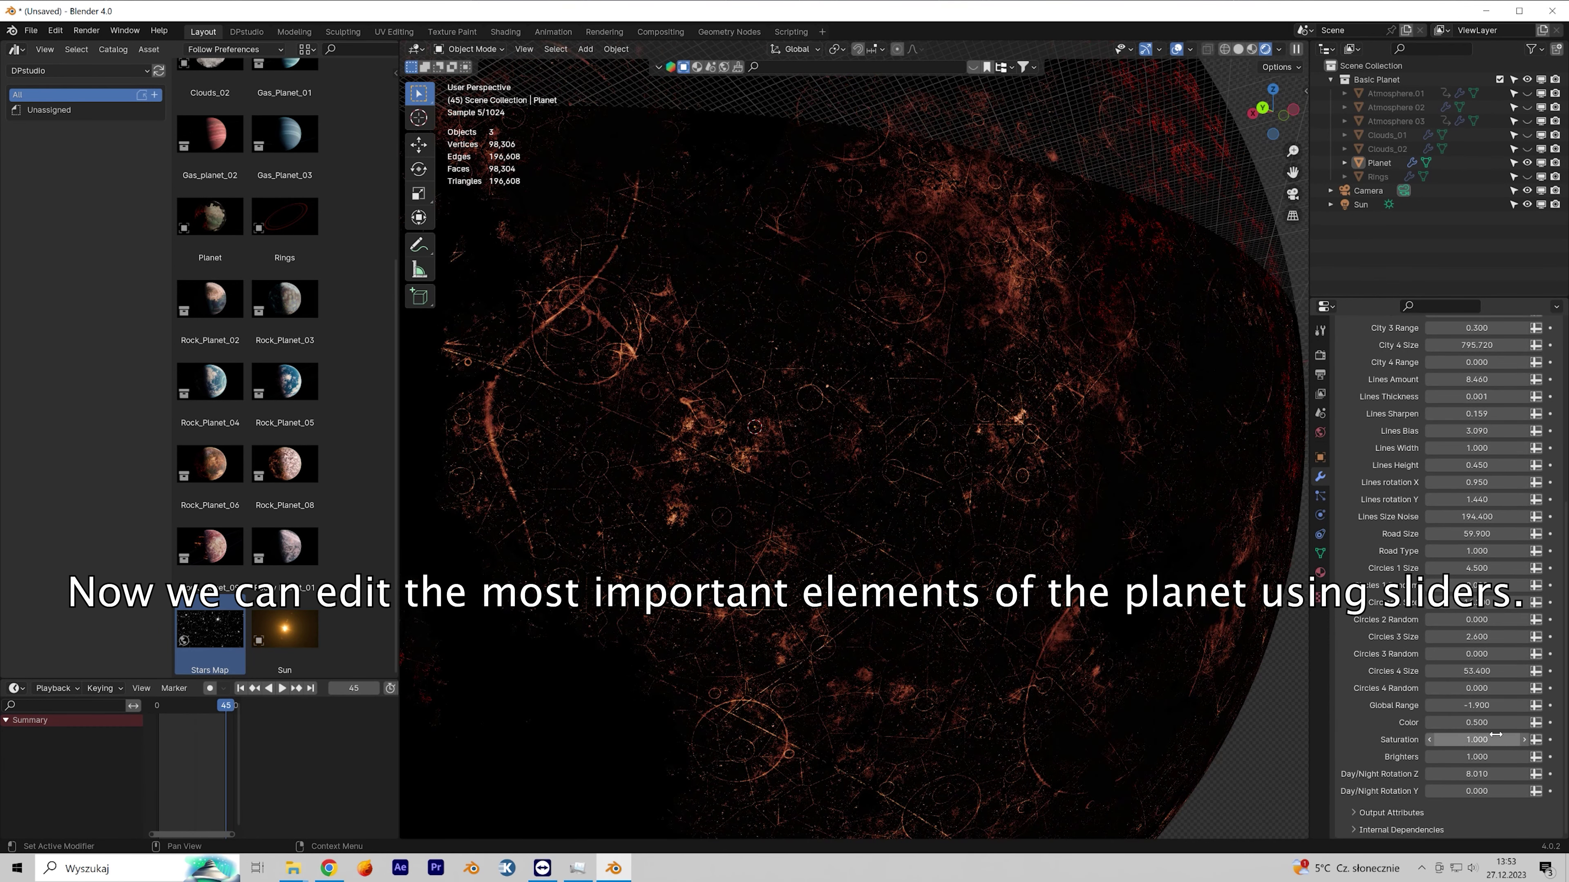
drag(1481, 708, 1507, 708)
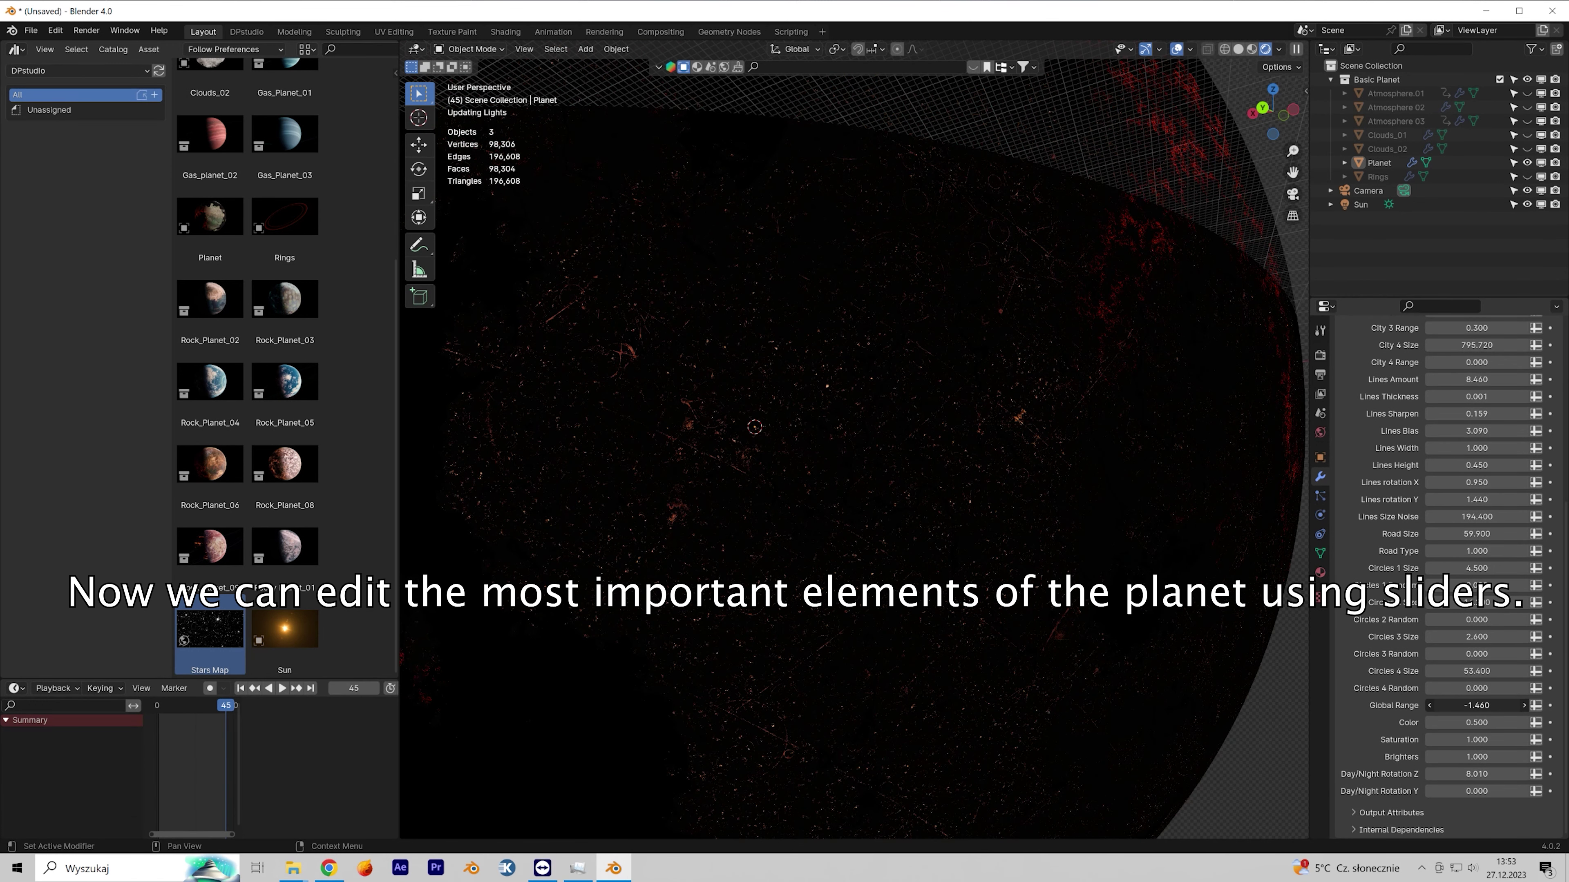
Step: Set Global Range to -2.41 and the size/random values to 14.17/0.68 for Circles 4, 2.61/0.57 for Circles 3, 14.64/0.43 for Circles 2, 3.64/-0.63 for Circles 1
drag(1481, 707, 1457, 585)
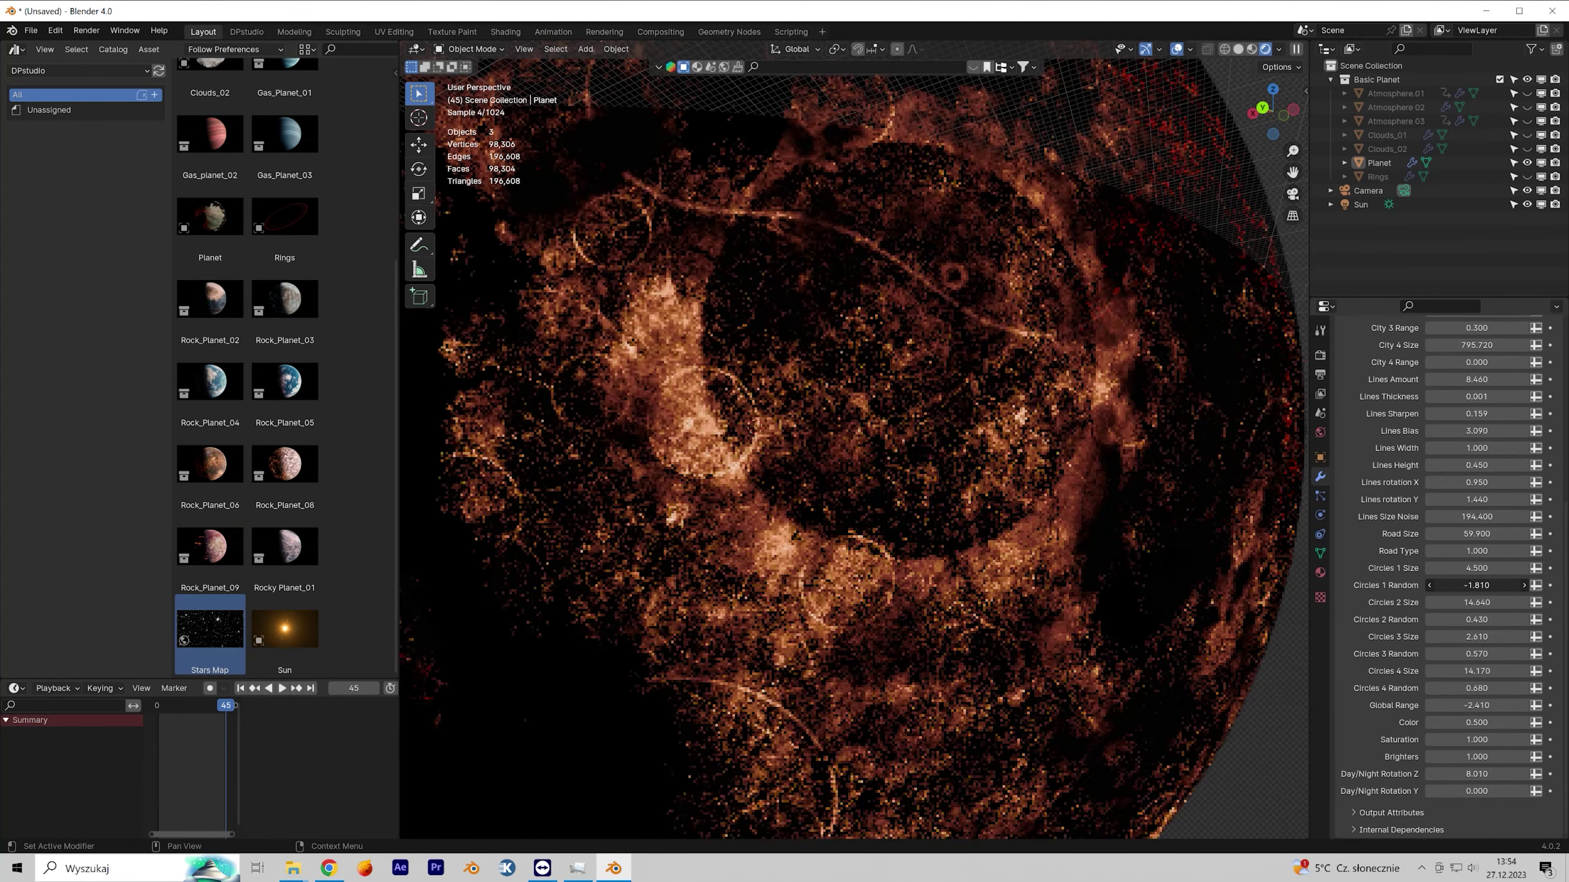
mouse_move(1476, 568)
mouse_down()
mouse_move(1489, 551)
mouse_move(1448, 550)
mouse_move(1500, 551)
mouse_move(1458, 551)
mouse_up()
scroll(914, 399, up, 4)
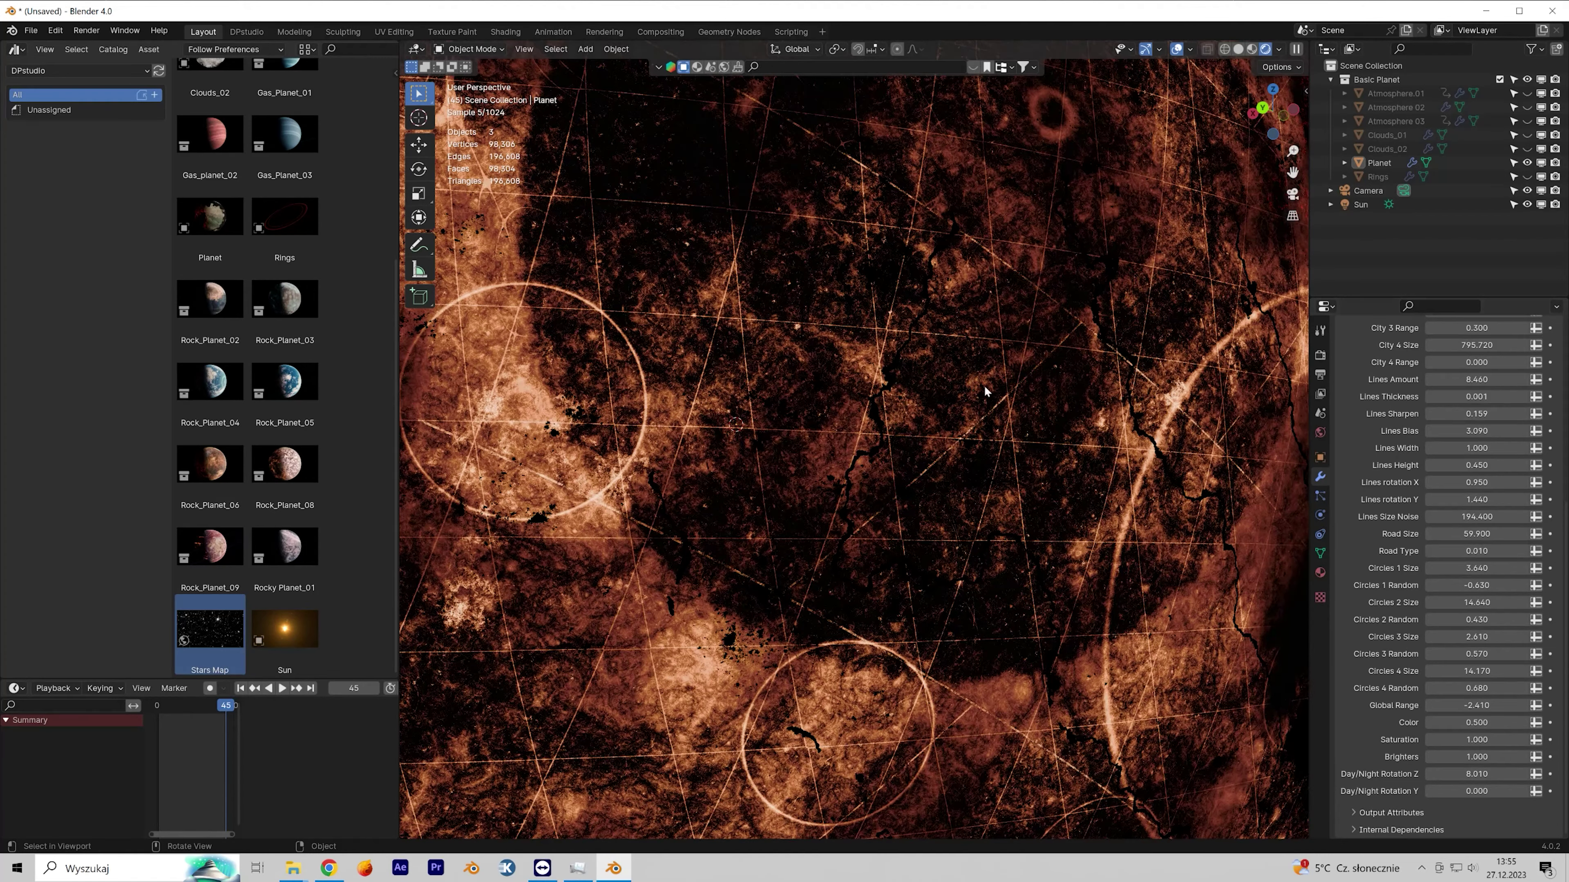
Step: Set Road Type to 0.53, Road Size to 60.89, Lines Size Noise to 195.25, Lines Rotation Y to 1.52 and Lines Rotation X to 0.94
scroll(909, 434, down, 2)
drag(1477, 551, 1498, 448)
click(1476, 447)
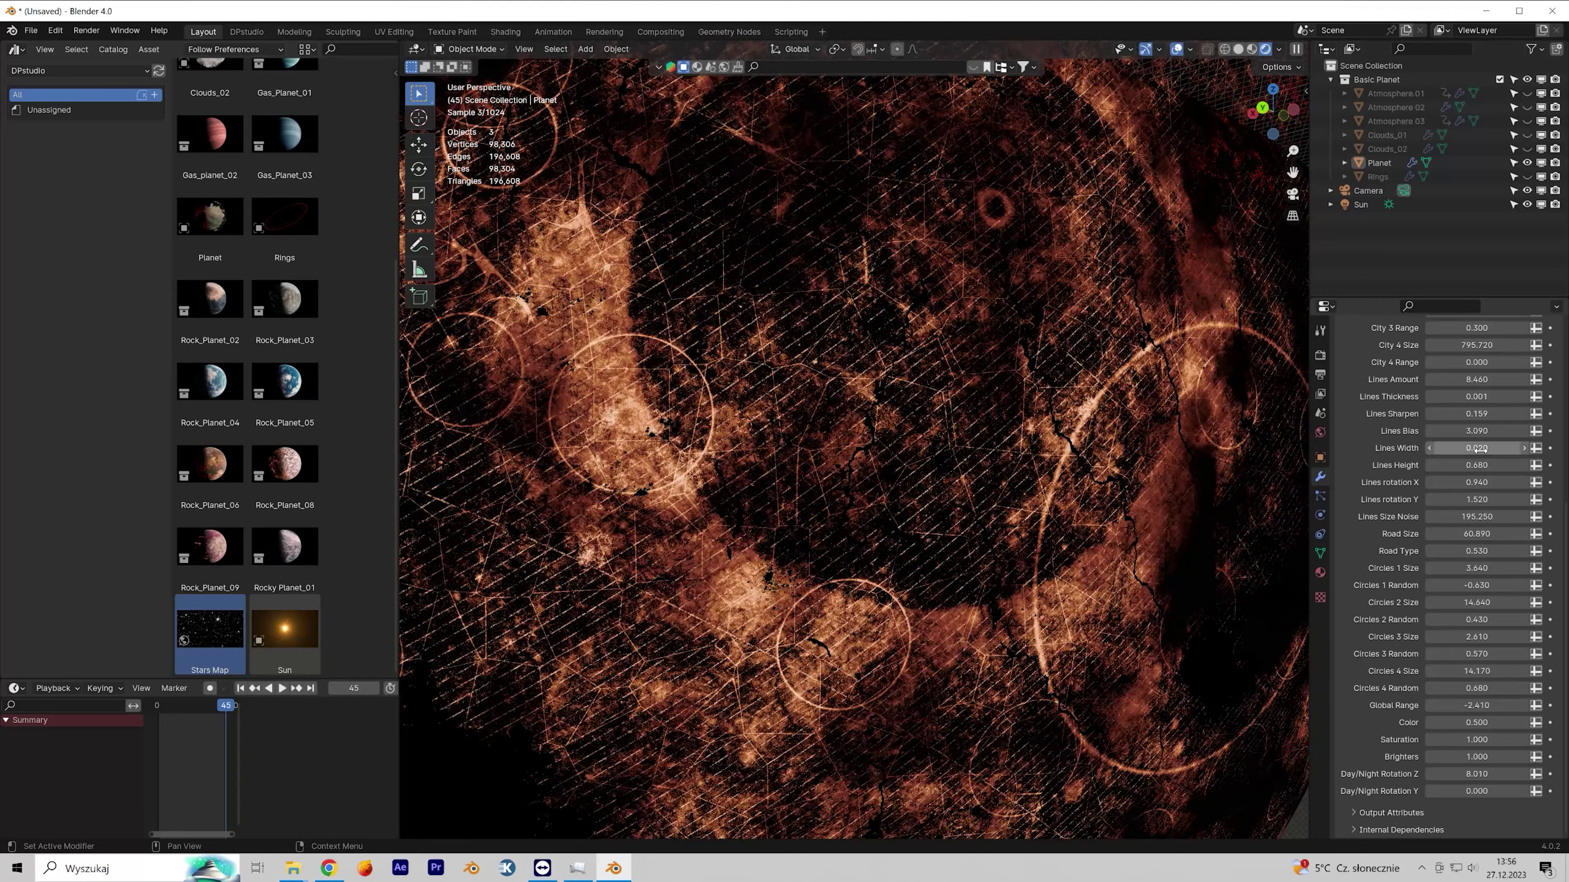
Step: Set Lines Height to 0.93, Rotation X to 0.85, Bias to 0.93, Sharpen to 0.779, Width to 0.52, Thickness to -0.009 and Amount to 3.64
drag(1476, 465, 1442, 393)
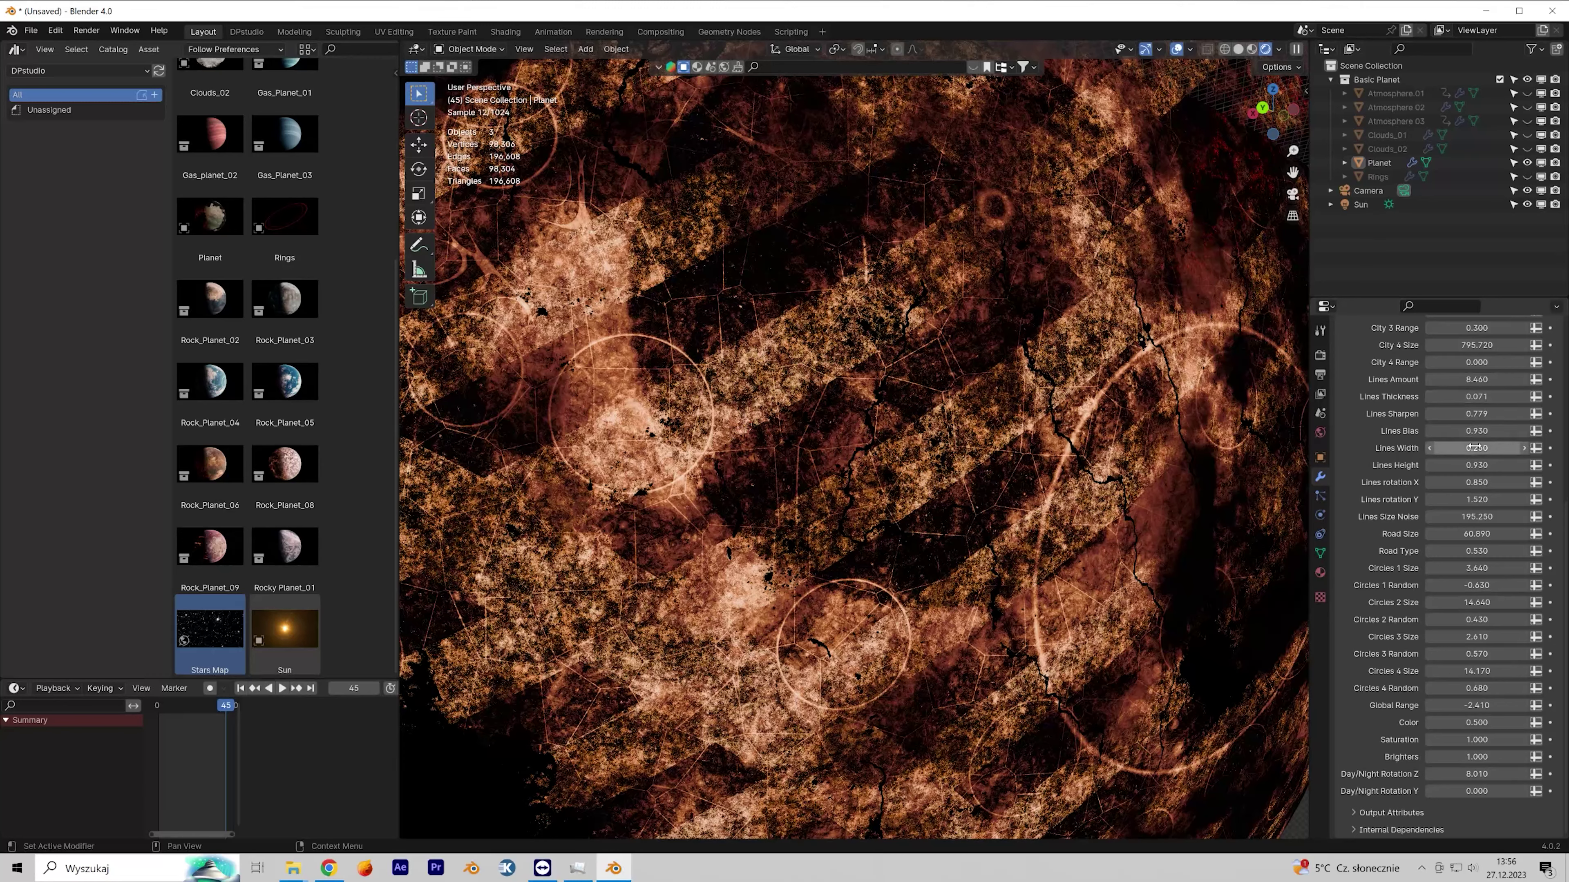
drag(1474, 446, 1503, 446)
scroll(978, 435, down, 2)
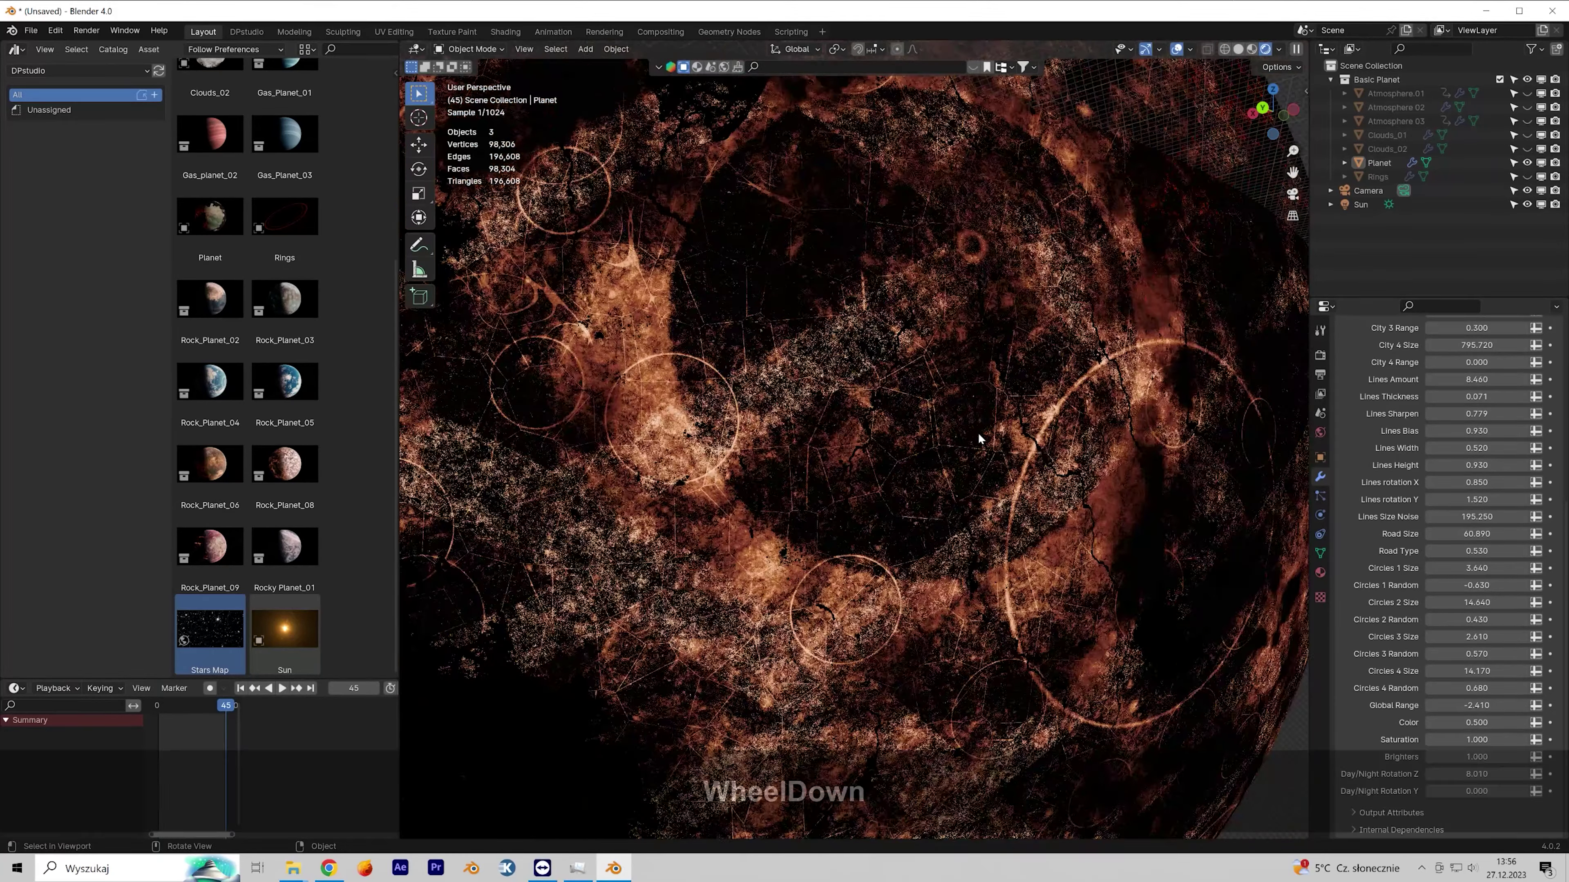
scroll(979, 436, up, 2)
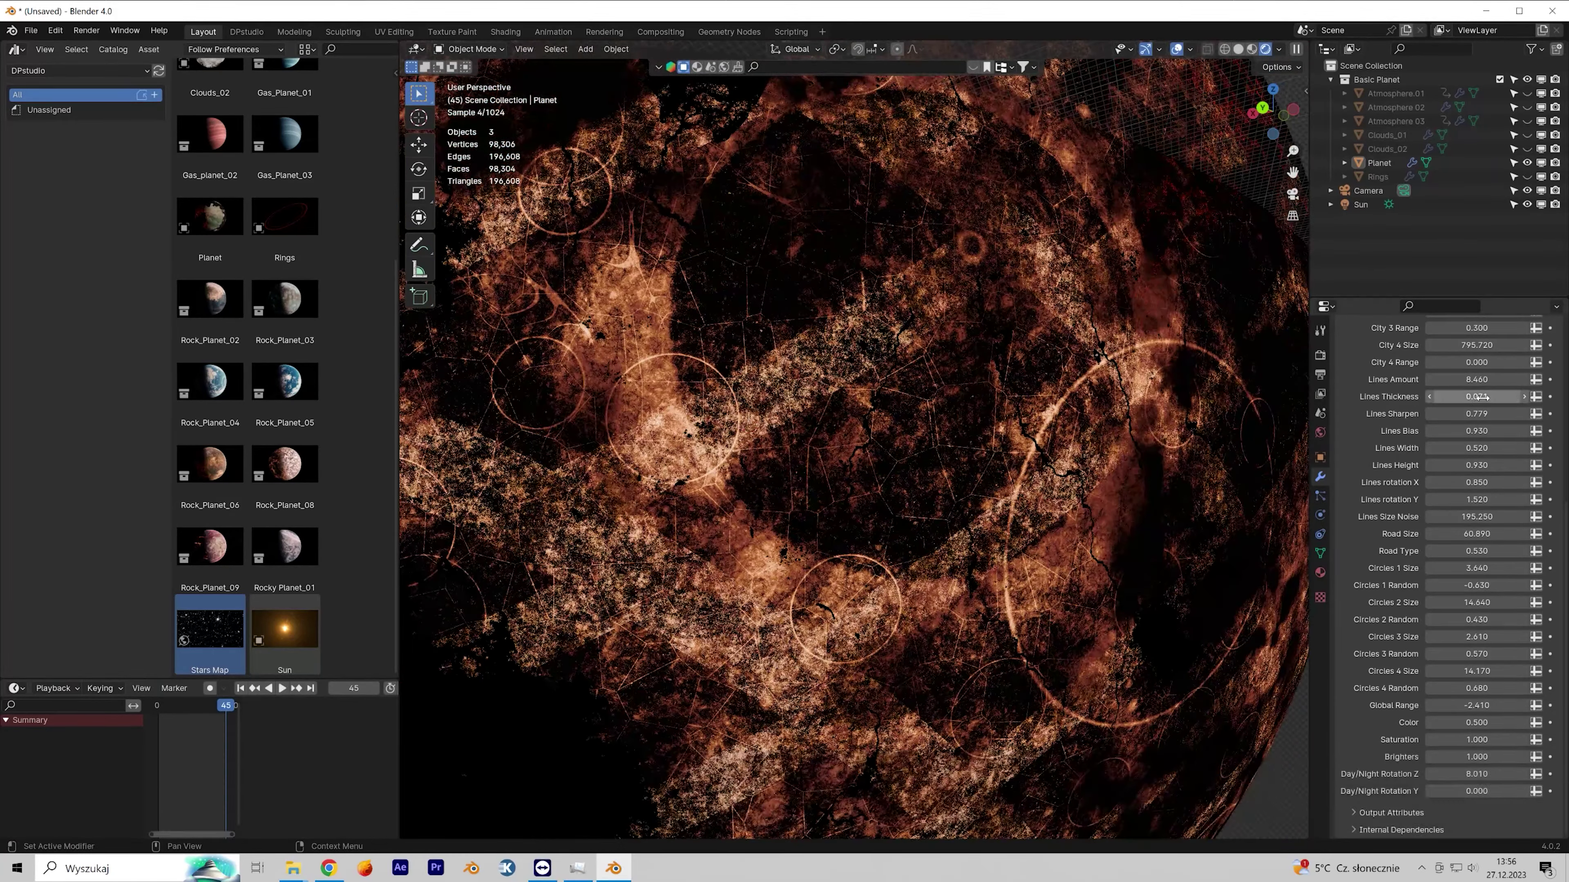
drag(1486, 397, 1199, 380)
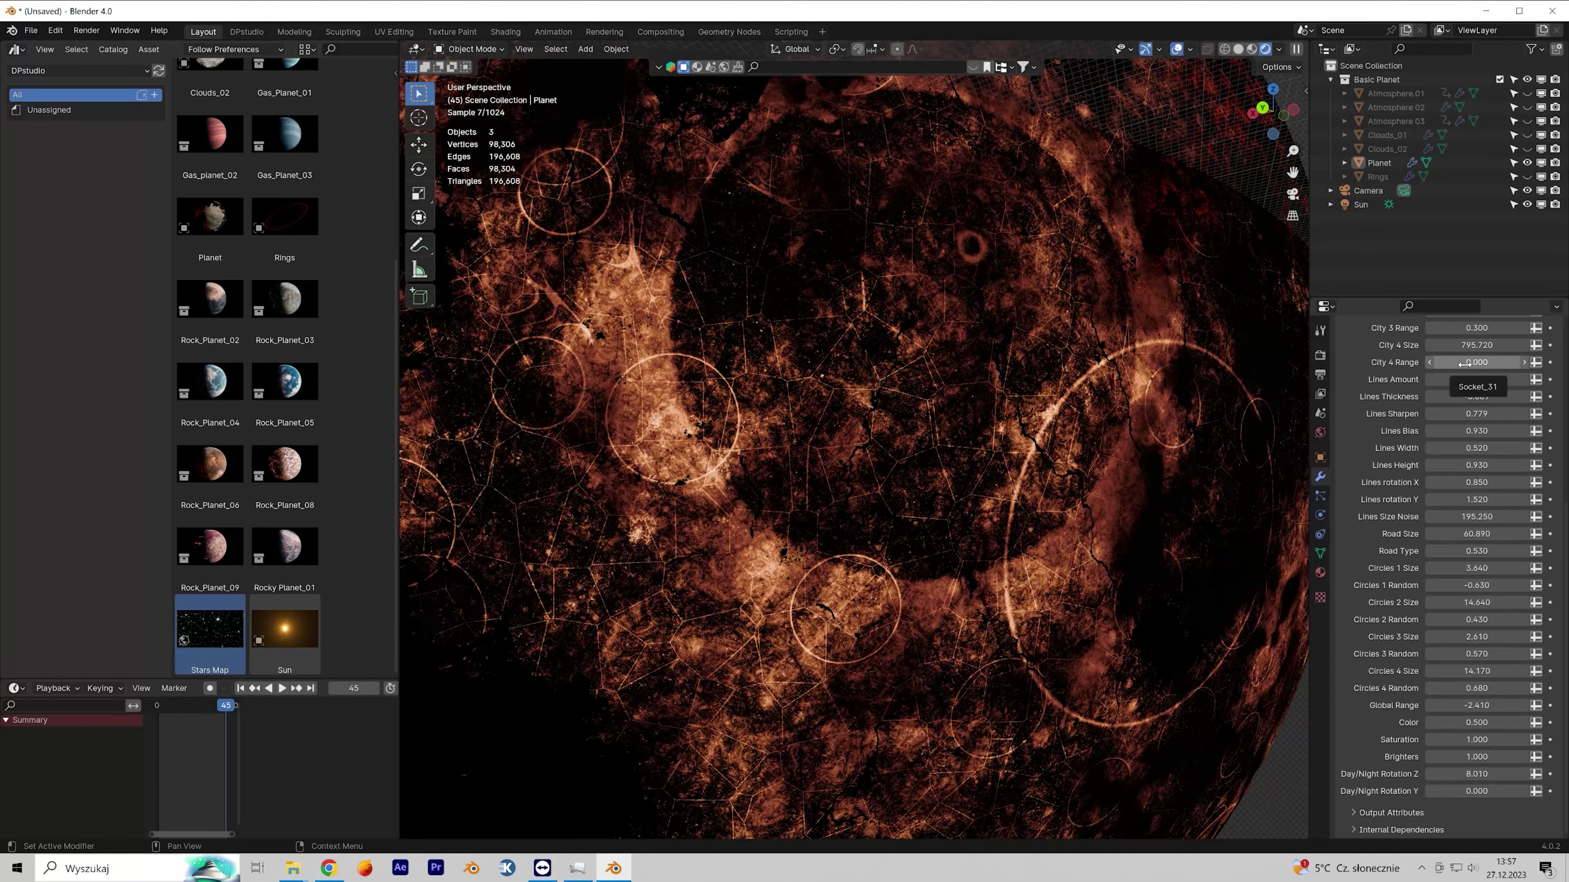
Step: Set City 4 Range to -1.42, City 4 Size to 713.31, City 3 Size to 1.59, City 2 Range to 2.04 and City 2 Size to 0.11
drag(1464, 364, 1517, 351)
scroll(1481, 377, up, 2)
drag(1457, 368, 1476, 345)
scroll(1476, 334, up, 1)
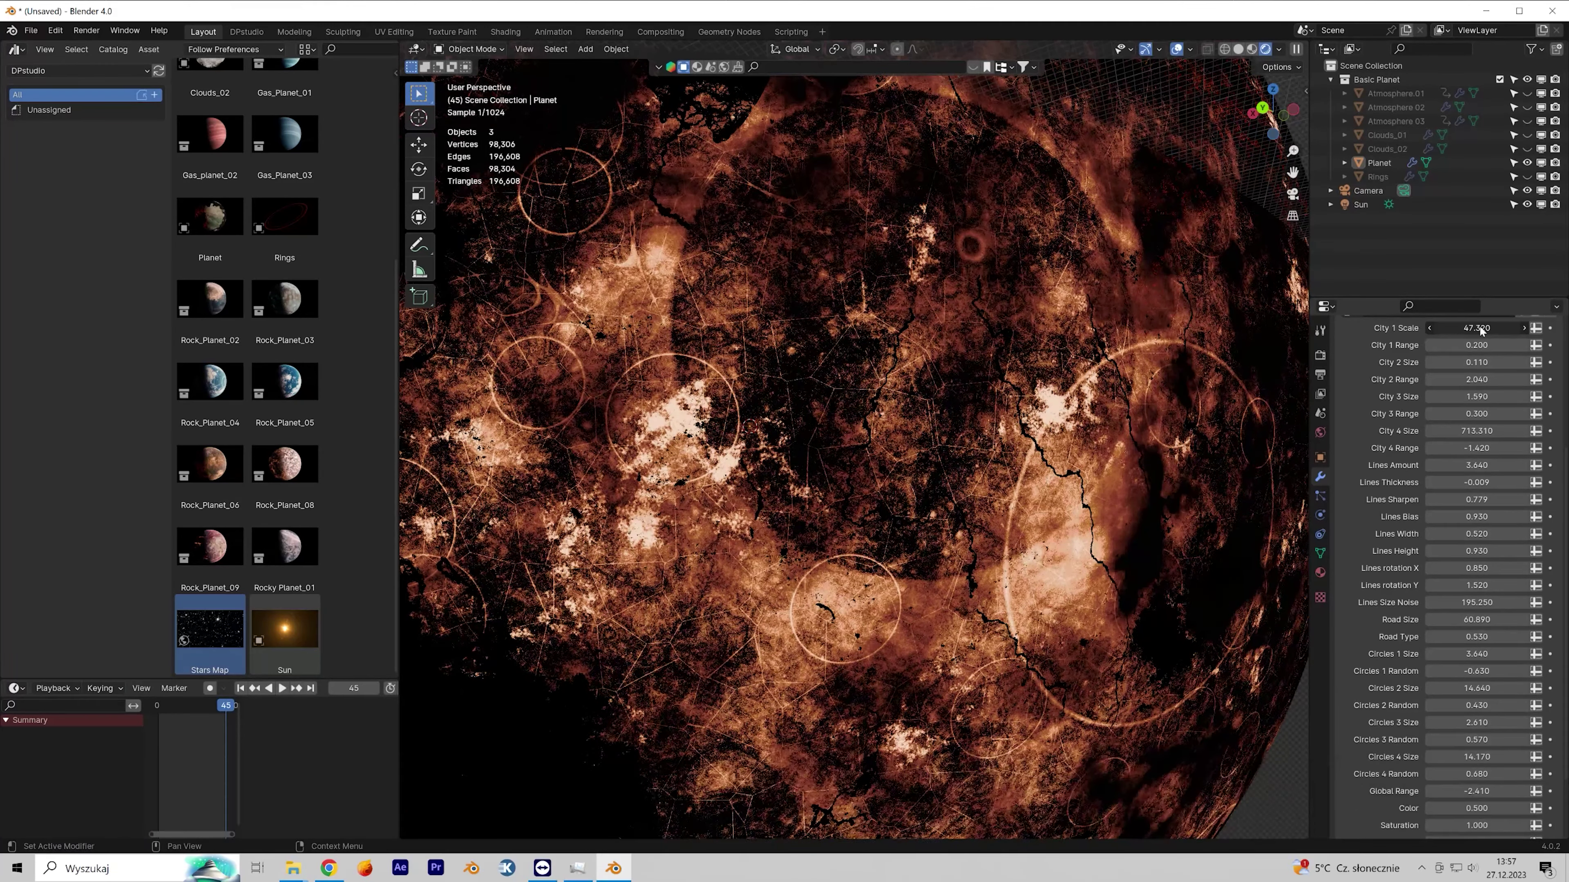
scroll(1444, 608, up, 2)
scroll(1444, 608, down, 7)
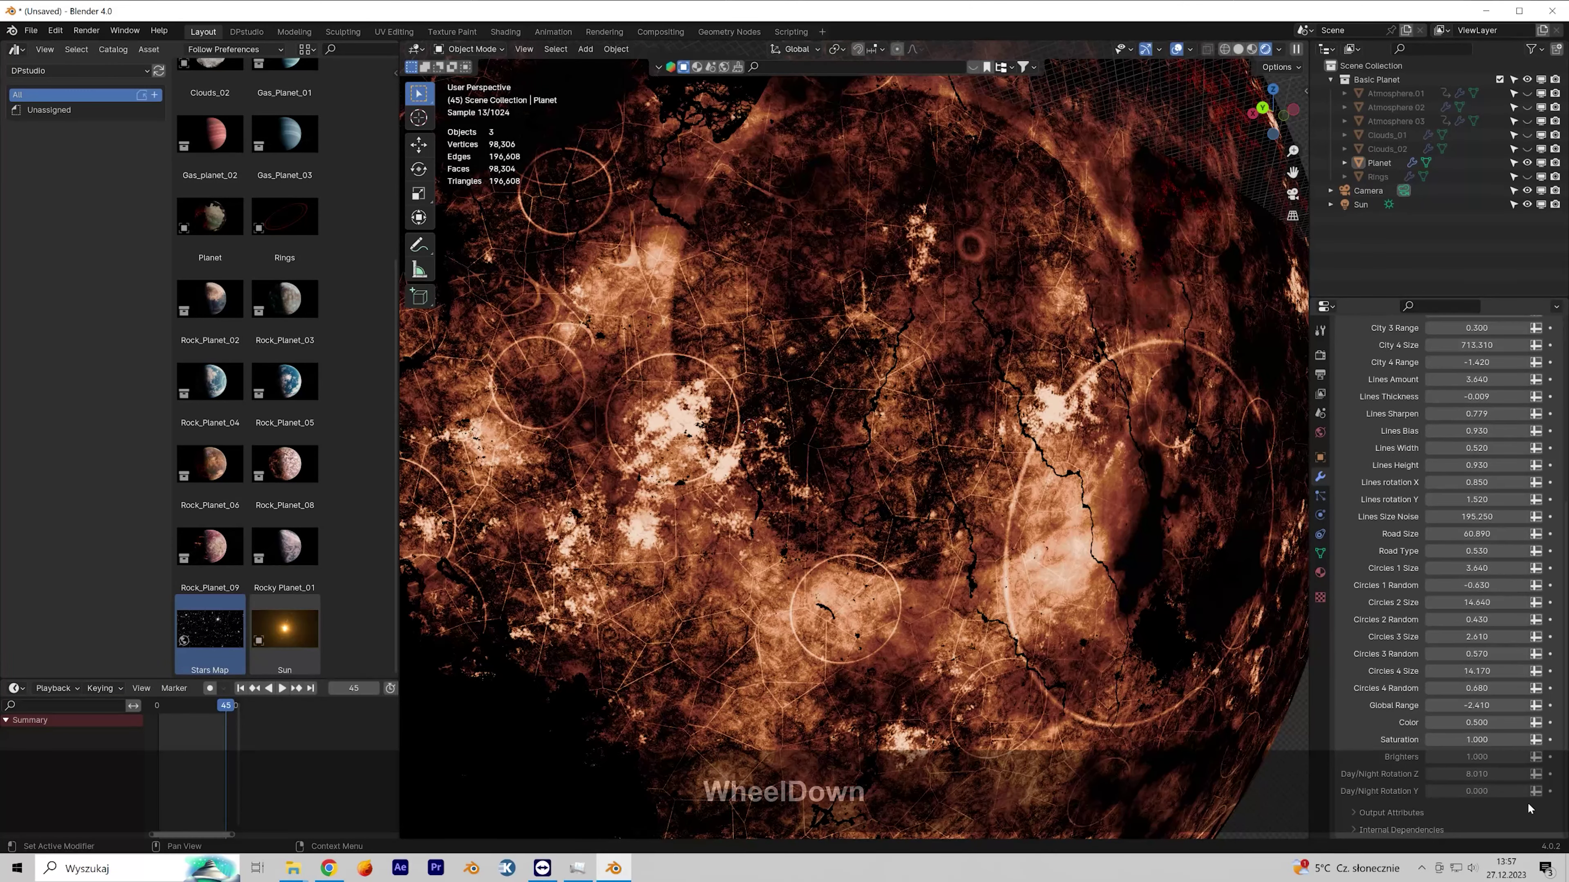
Step: Set the city lights' Color to 0.48 and Saturation to 0.88
drag(1487, 725, 1439, 726)
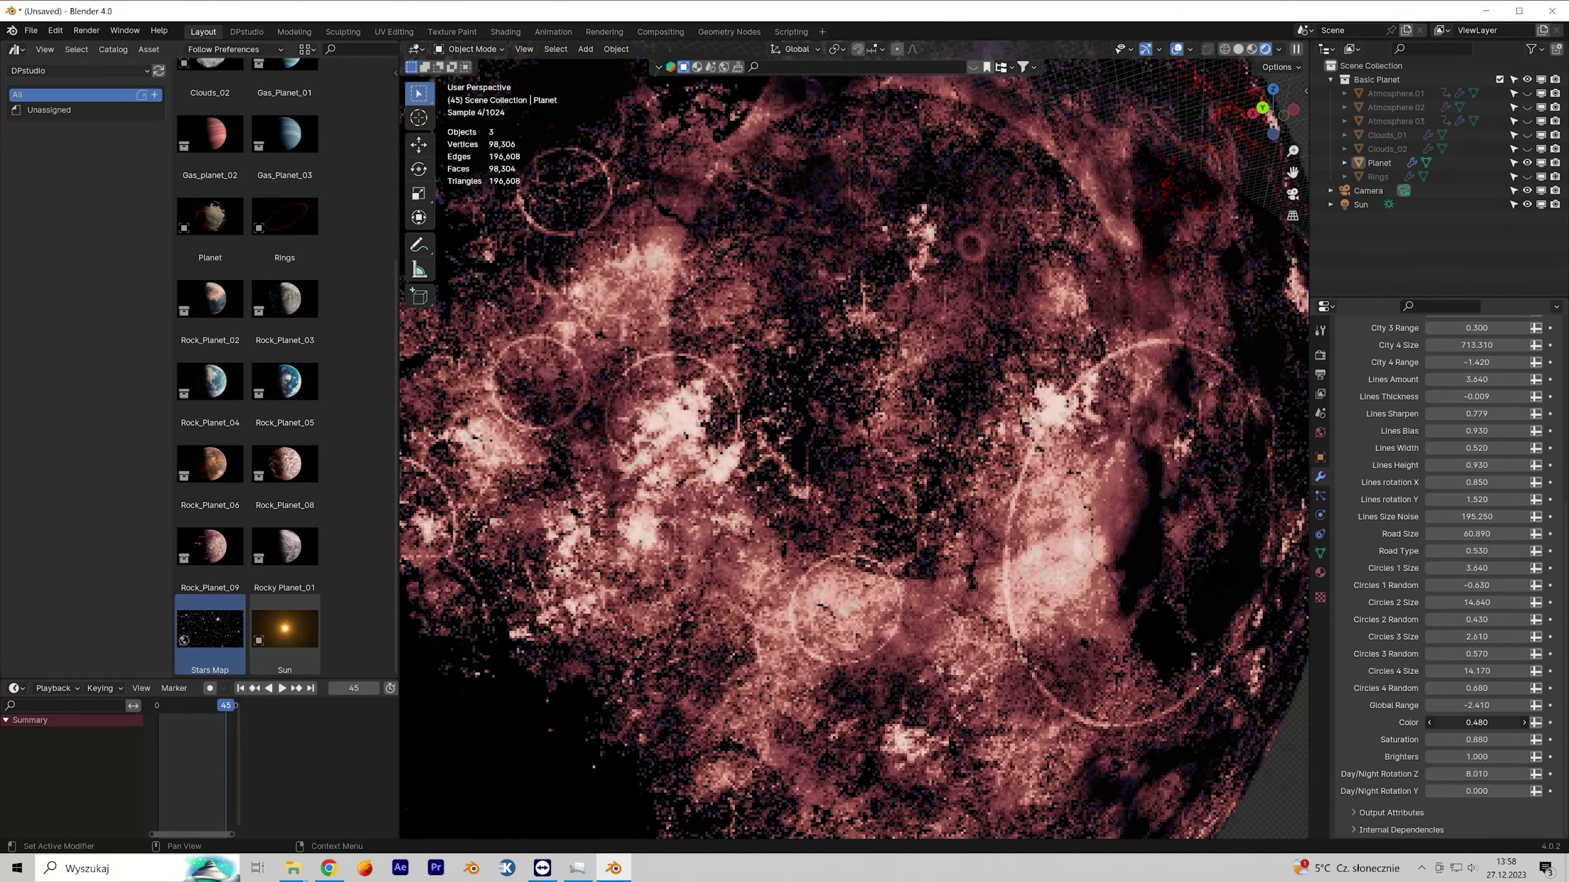
scroll(1440, 618, up, 5)
click(1345, 487)
click(1346, 487)
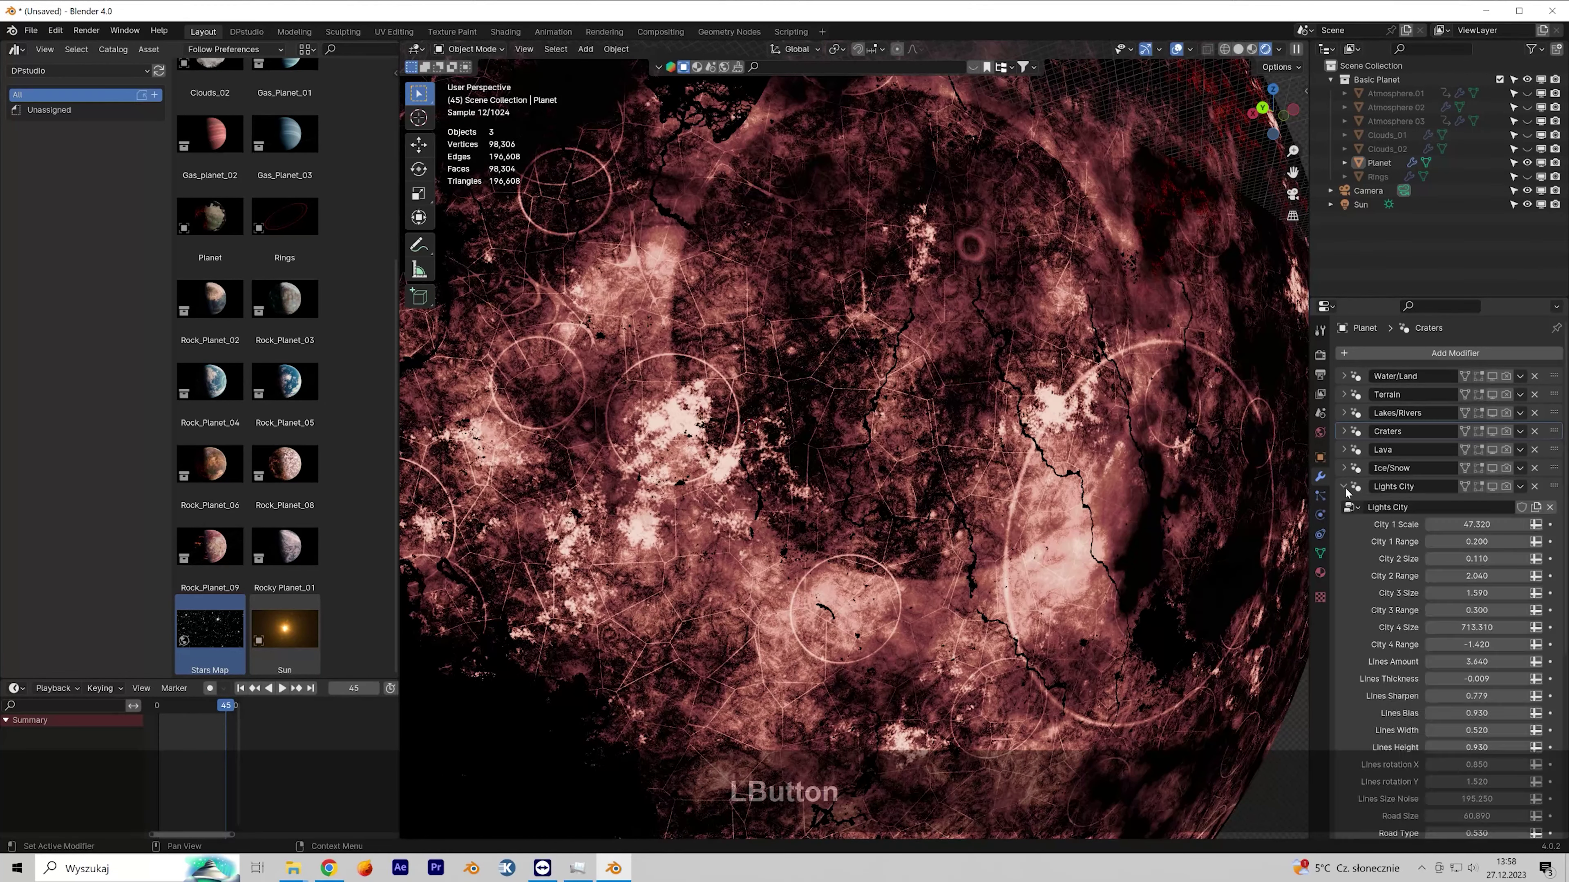
Step: Adjust the Lava modifier's Size, Range, Location and Color on the planet
scroll(1427, 736, down, 8)
scroll(1398, 480, up, 8)
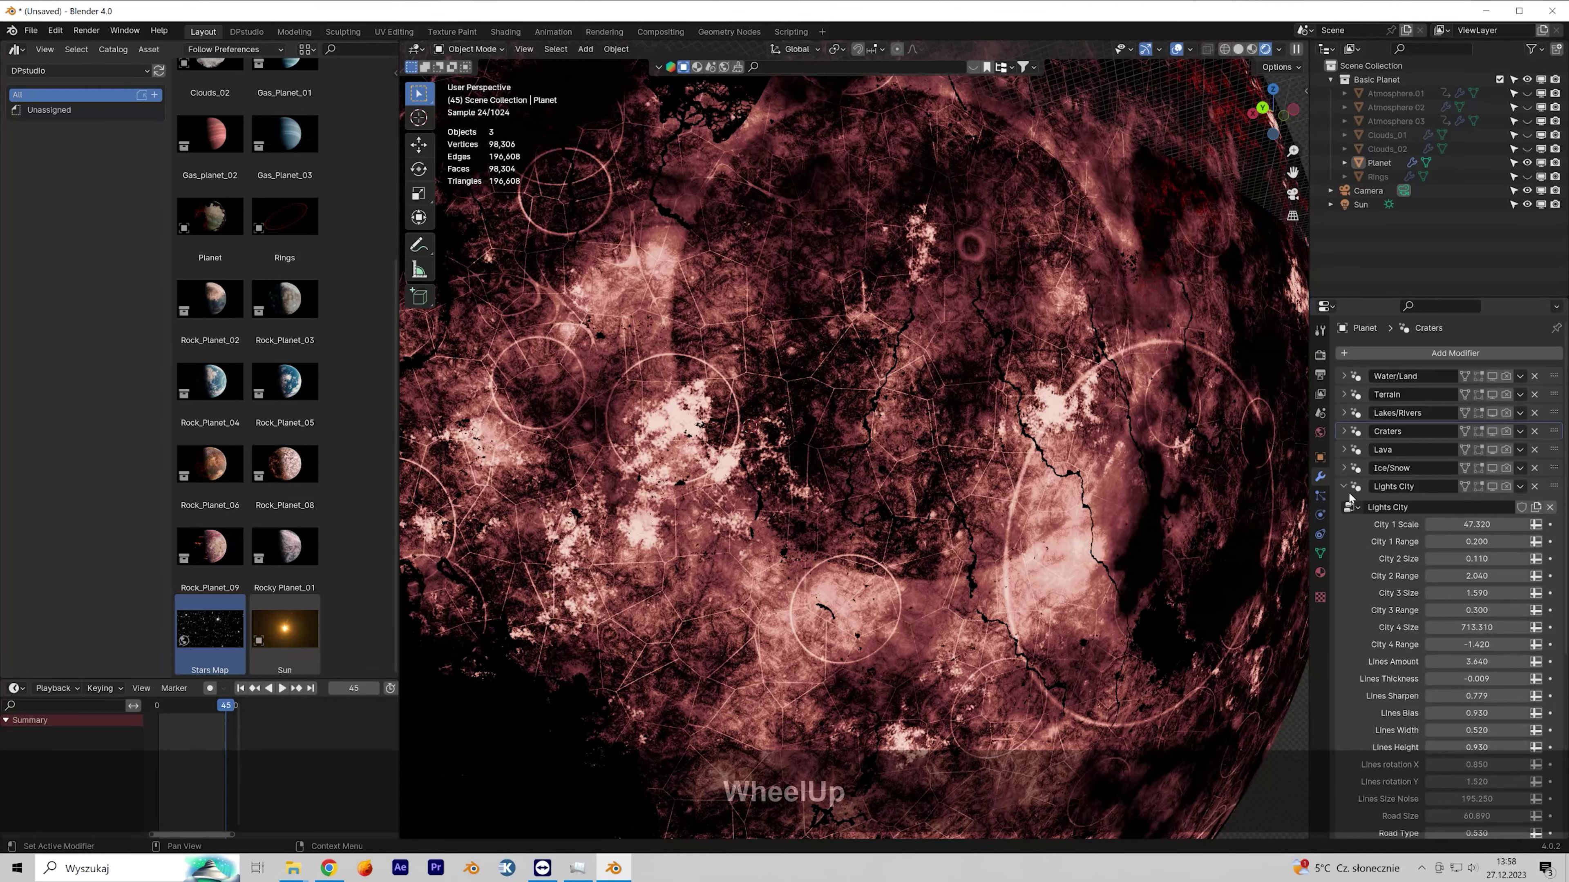
click(1347, 488)
click(1344, 450)
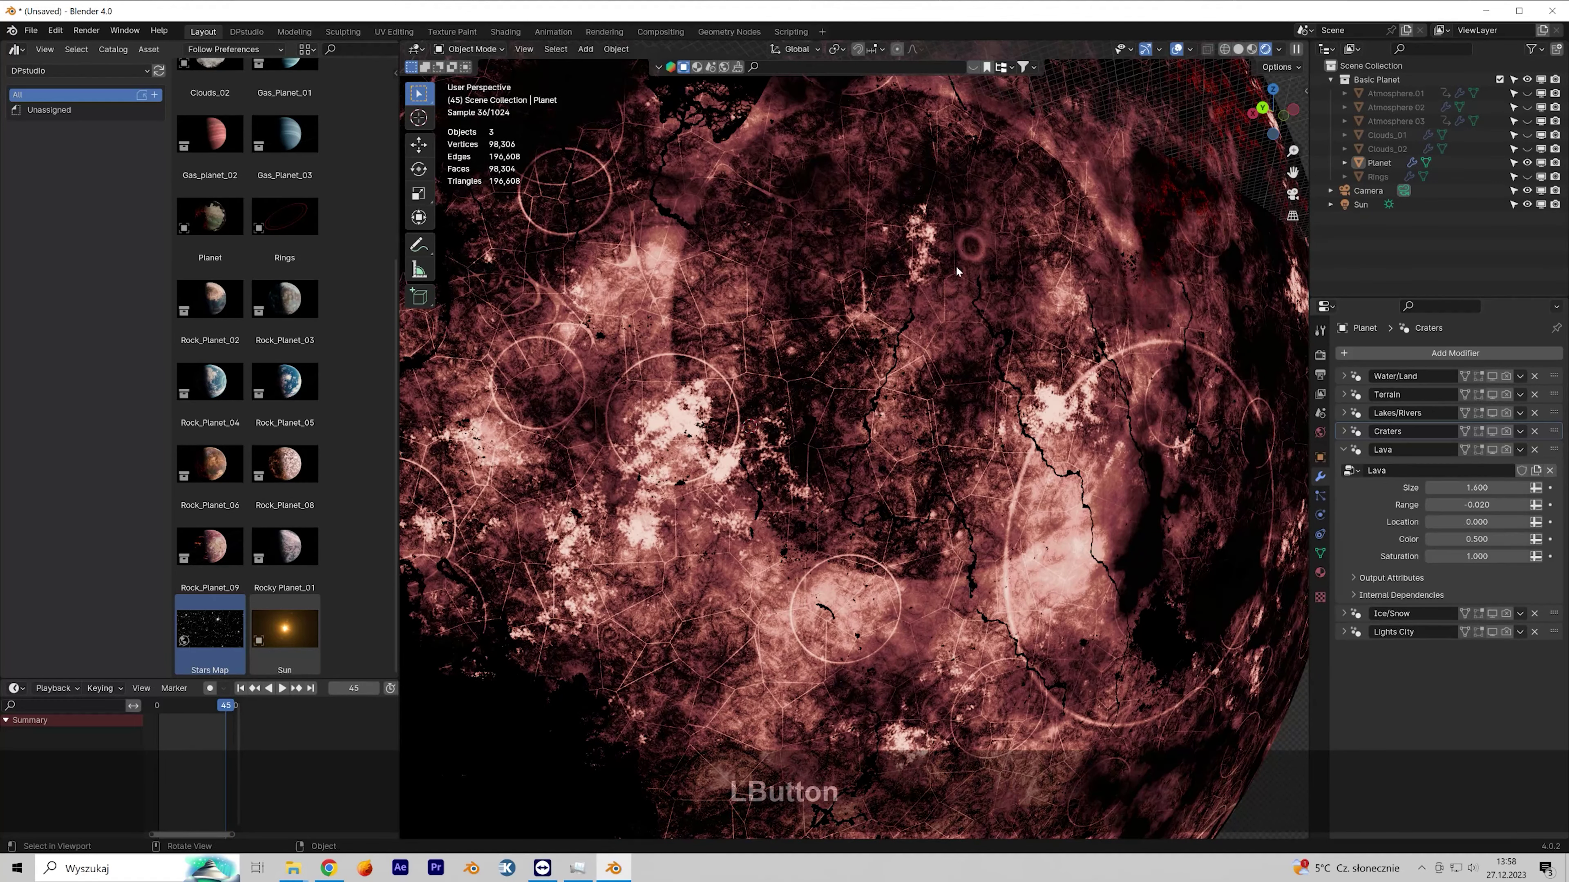
shift+middle_drag(956, 266, 804, 360)
scroll(855, 340, up, 3)
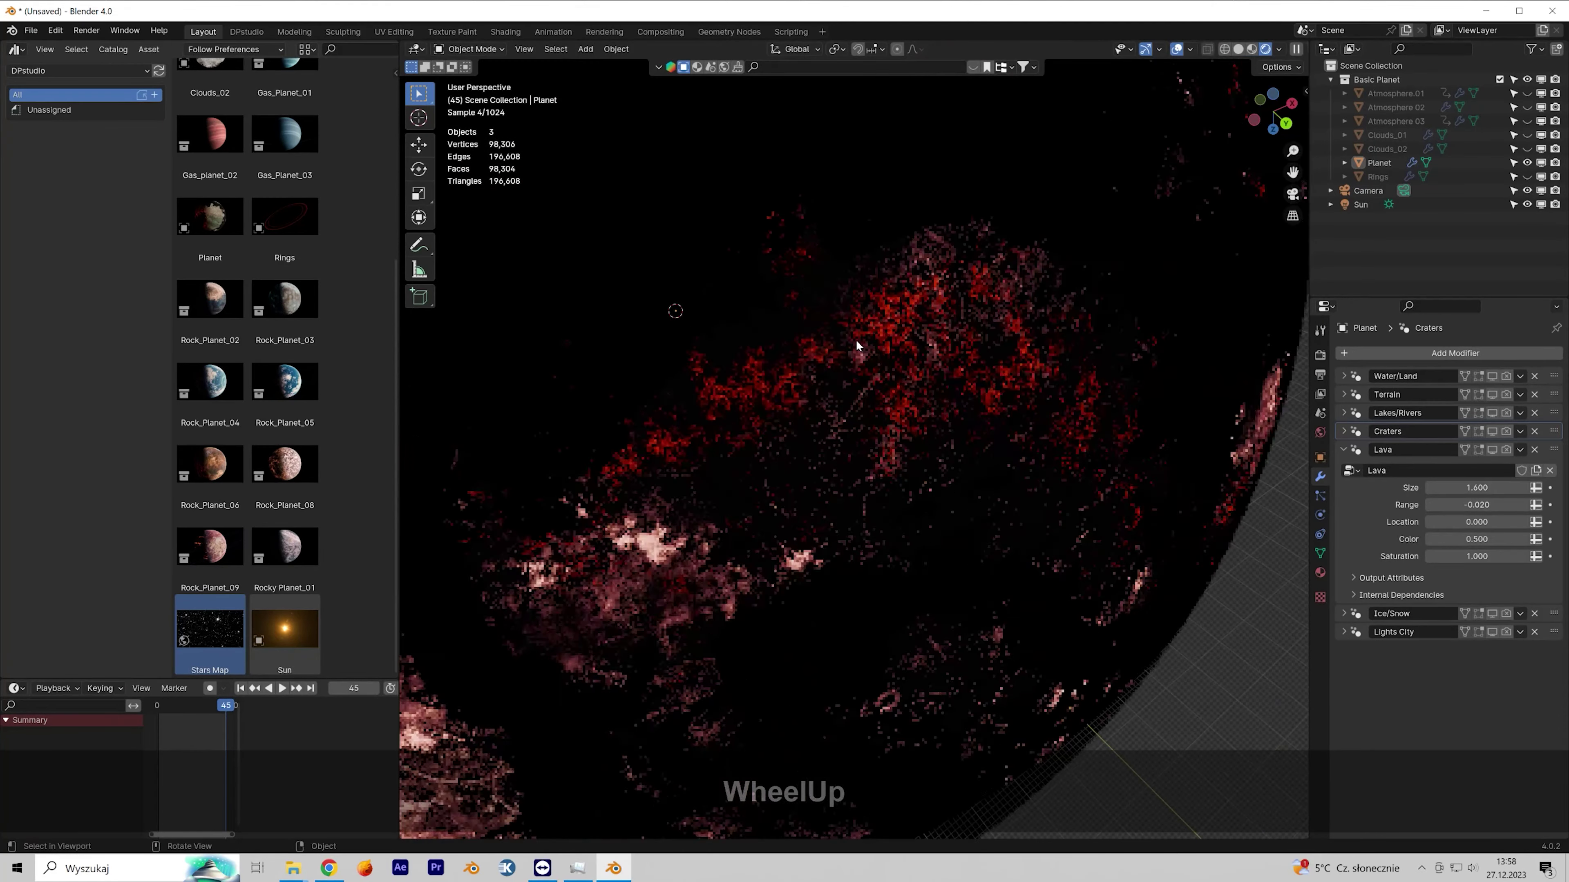
drag(1470, 488, 1529, 539)
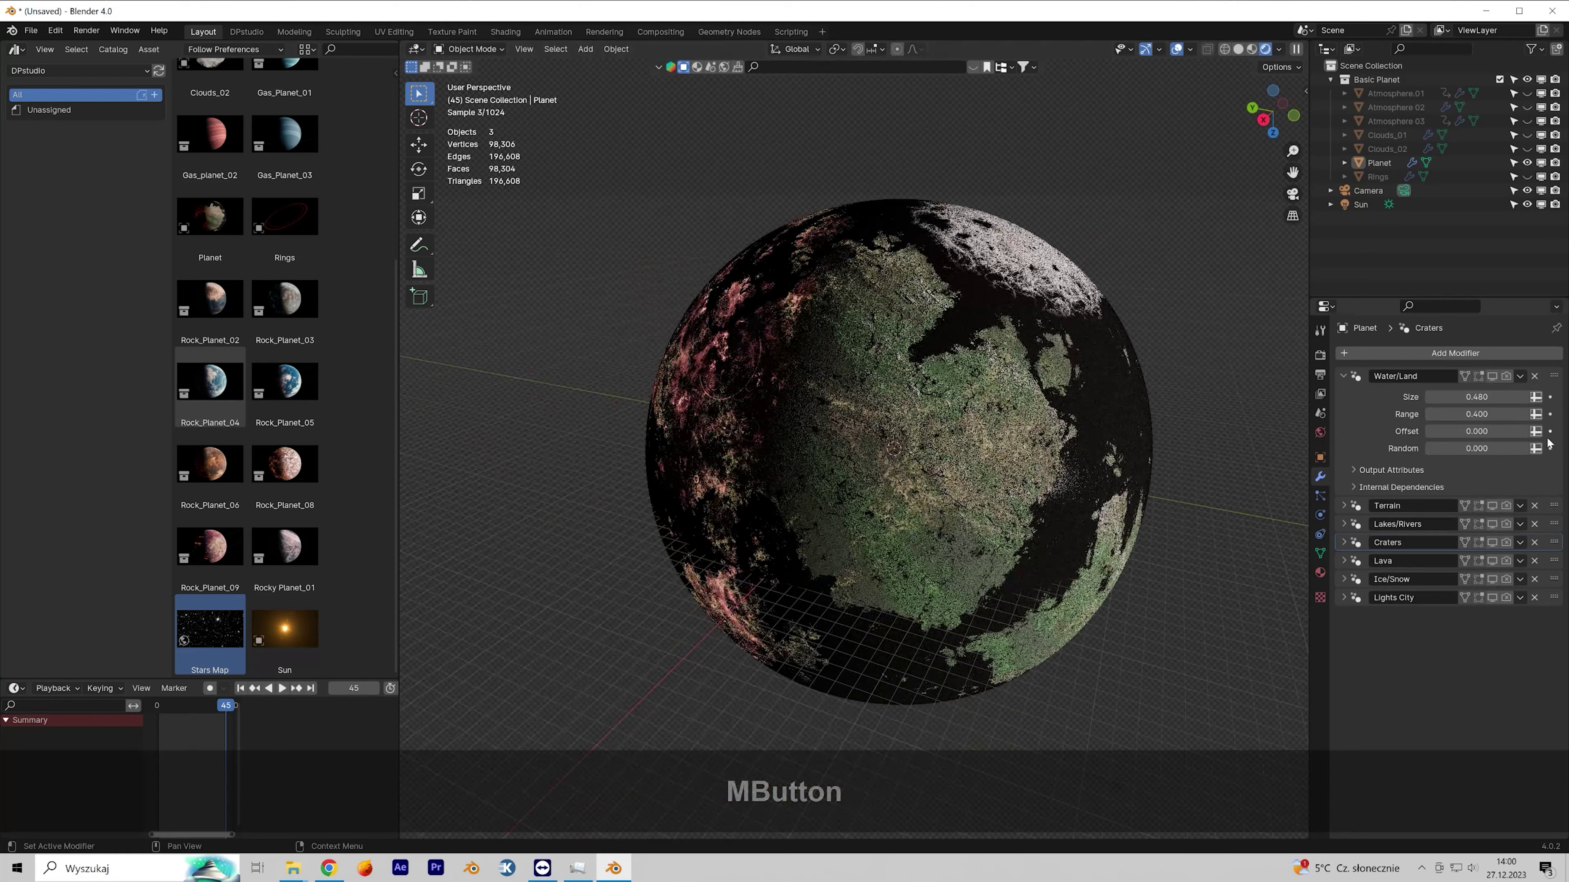
Step: Set the Water/Land modifier's Size to 0.46, Range to 0.43, Offset to -0.04 and Random to 3.19
drag(1476, 397, 1427, 396)
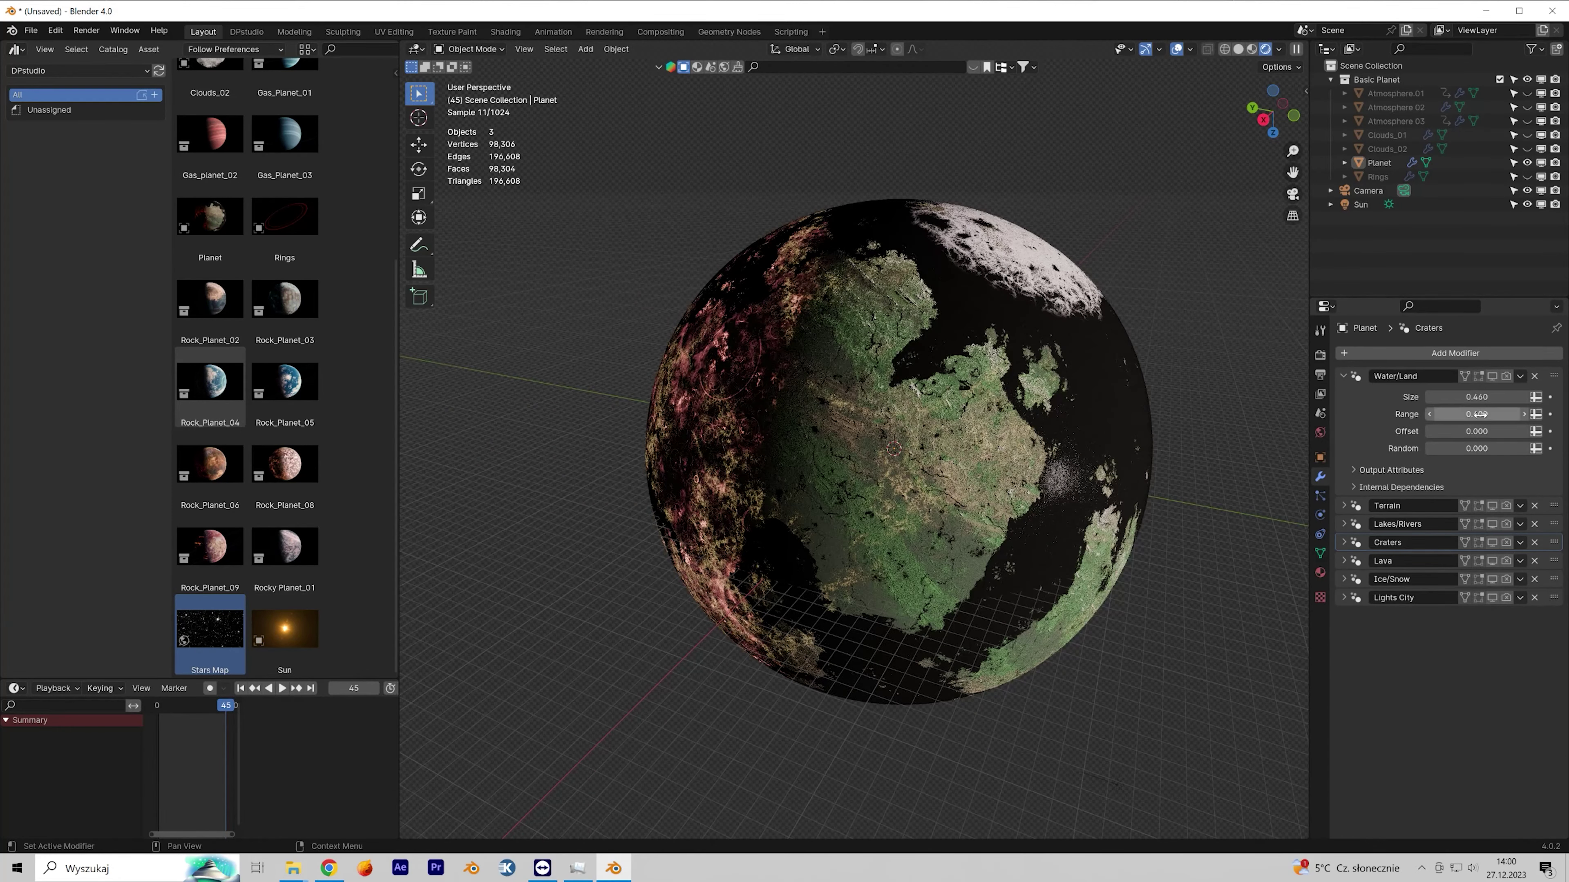
drag(1477, 414, 1493, 449)
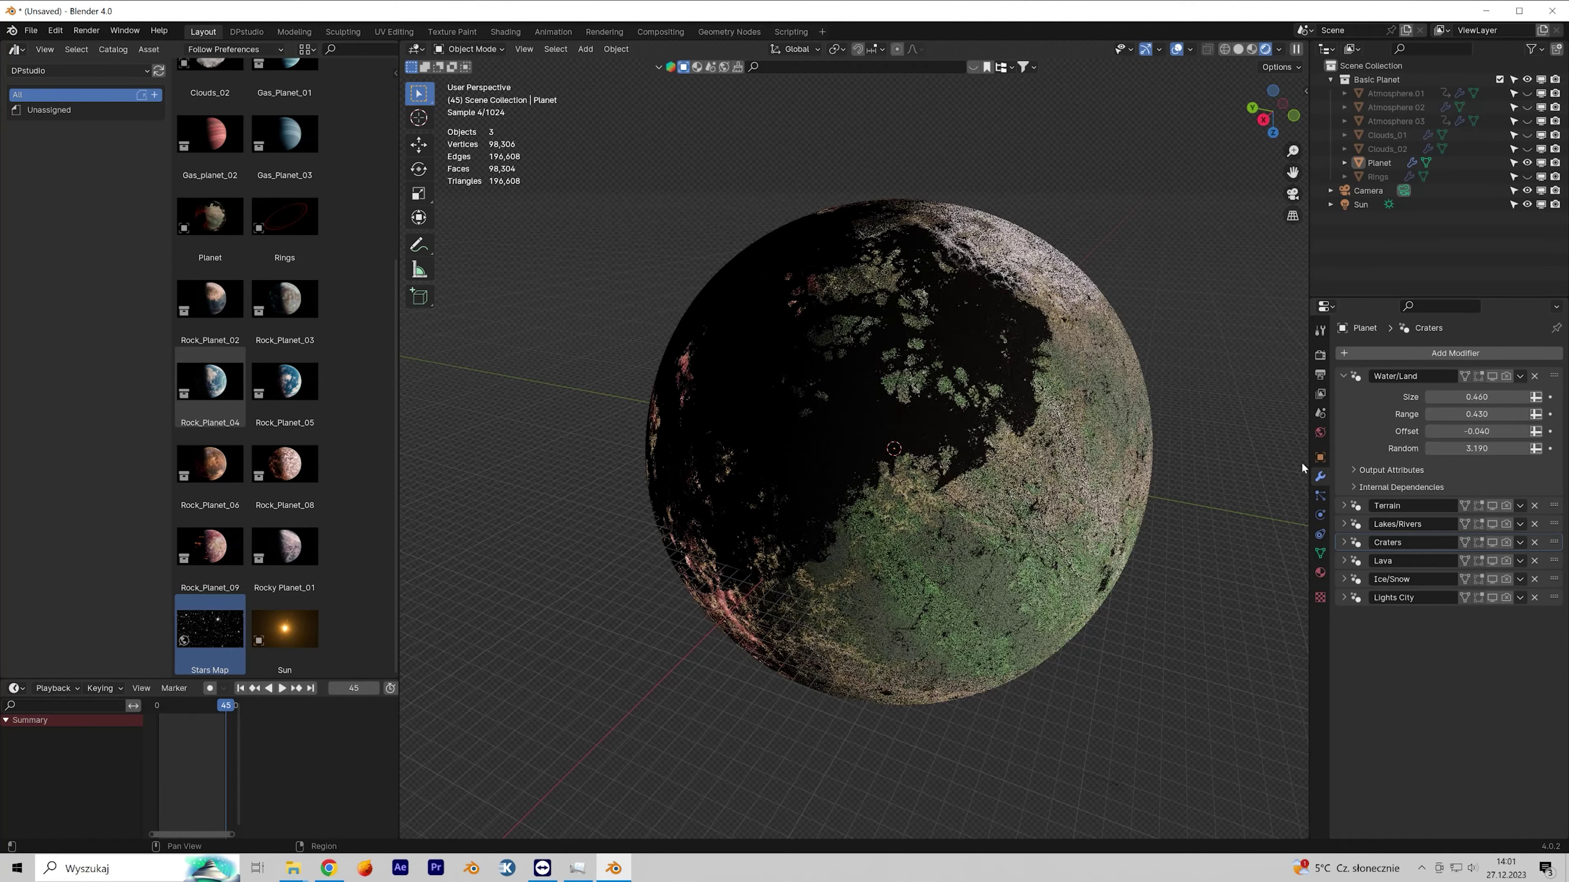
scroll(988, 401, up, 6)
shift+middle_drag(988, 402, 1000, 390)
scroll(845, 350, up, 3)
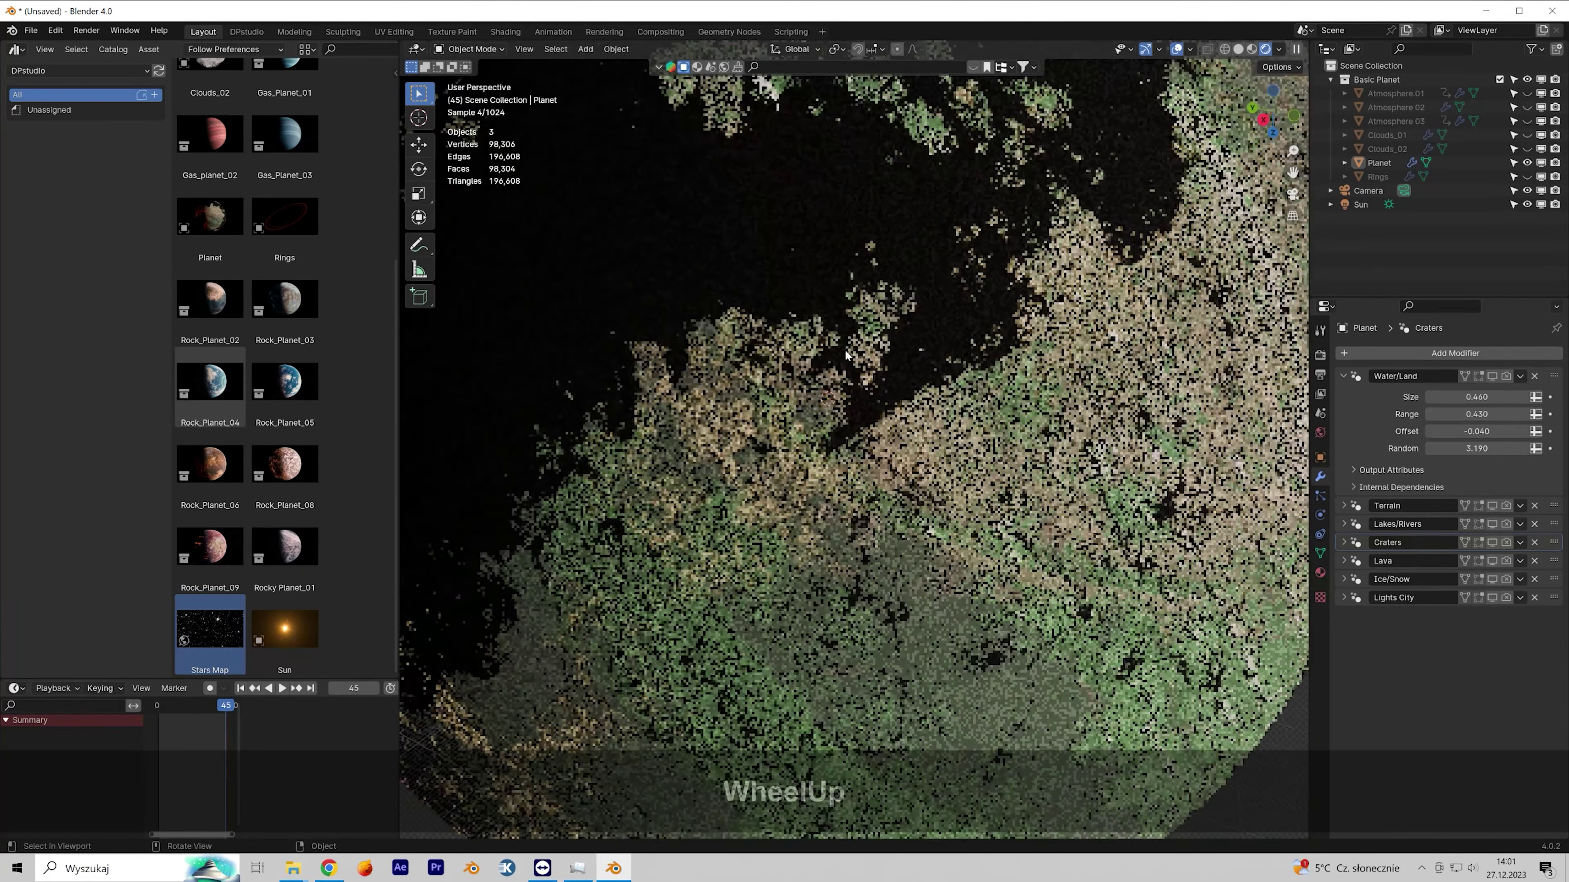
middle_drag(845, 349, 901, 349)
scroll(880, 363, up, 2)
scroll(933, 435, down, 3)
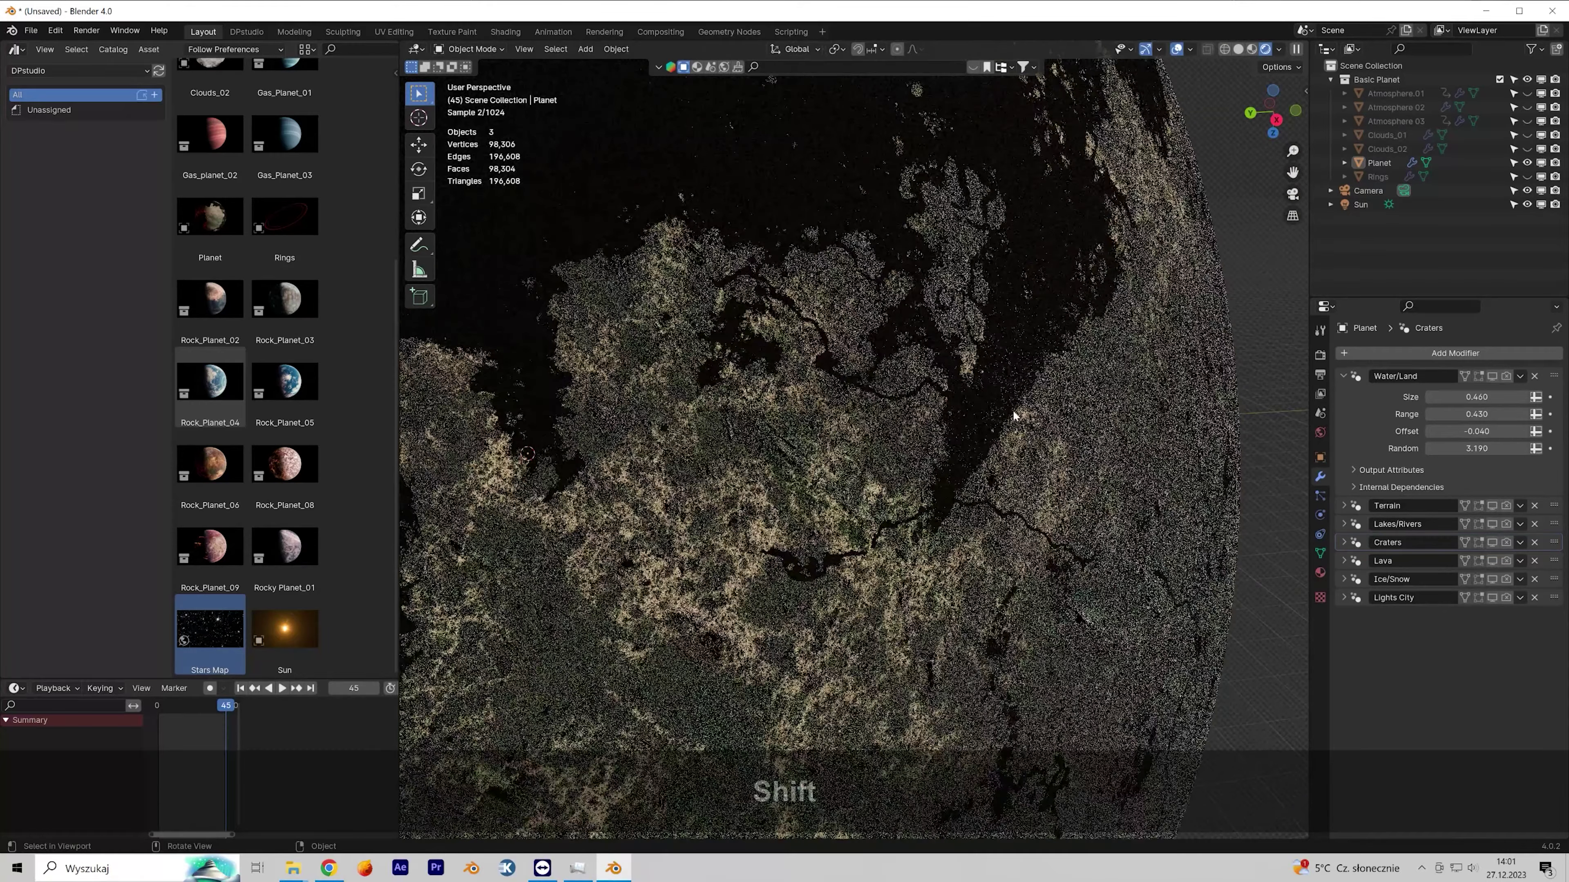
Step: Set Terrain 1 Size -2.45, Rotations -1.21 and -0.19, Location 0.06, Scale 0.93, Color 0.85, Saturation 0.87, and Terrain 2 Size -3.73
click(1344, 376)
click(1344, 395)
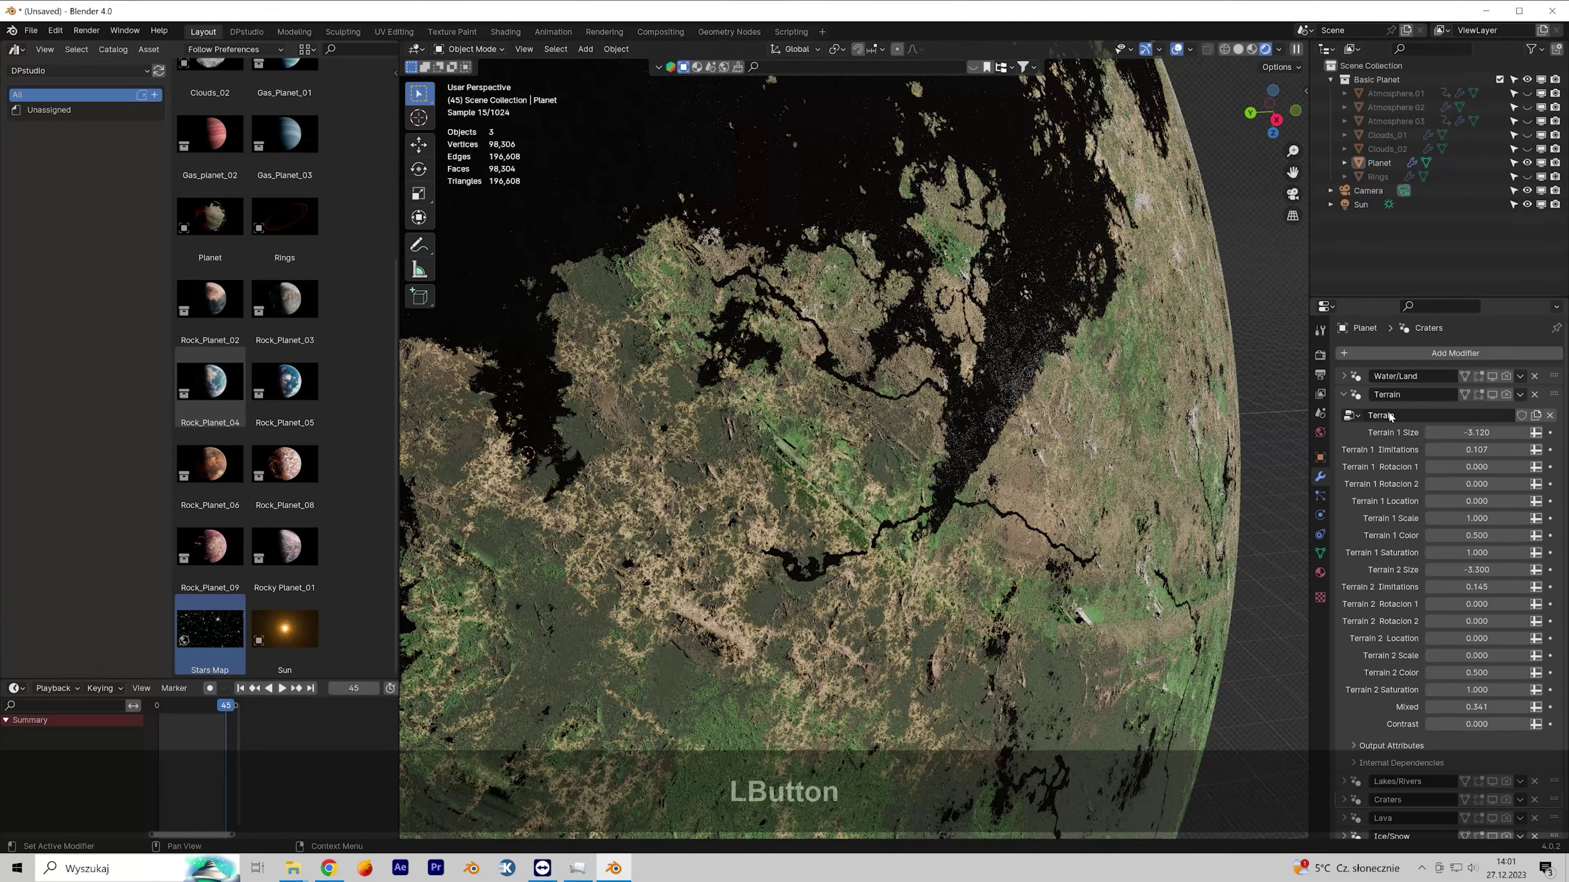
mouse_move(1478, 434)
mouse_down()
mouse_move(1464, 434)
mouse_move(1544, 433)
mouse_move(1472, 433)
mouse_up()
scroll(1200, 467, down, 3)
middle_drag(983, 533, 933, 376)
drag(1482, 466, 1485, 570)
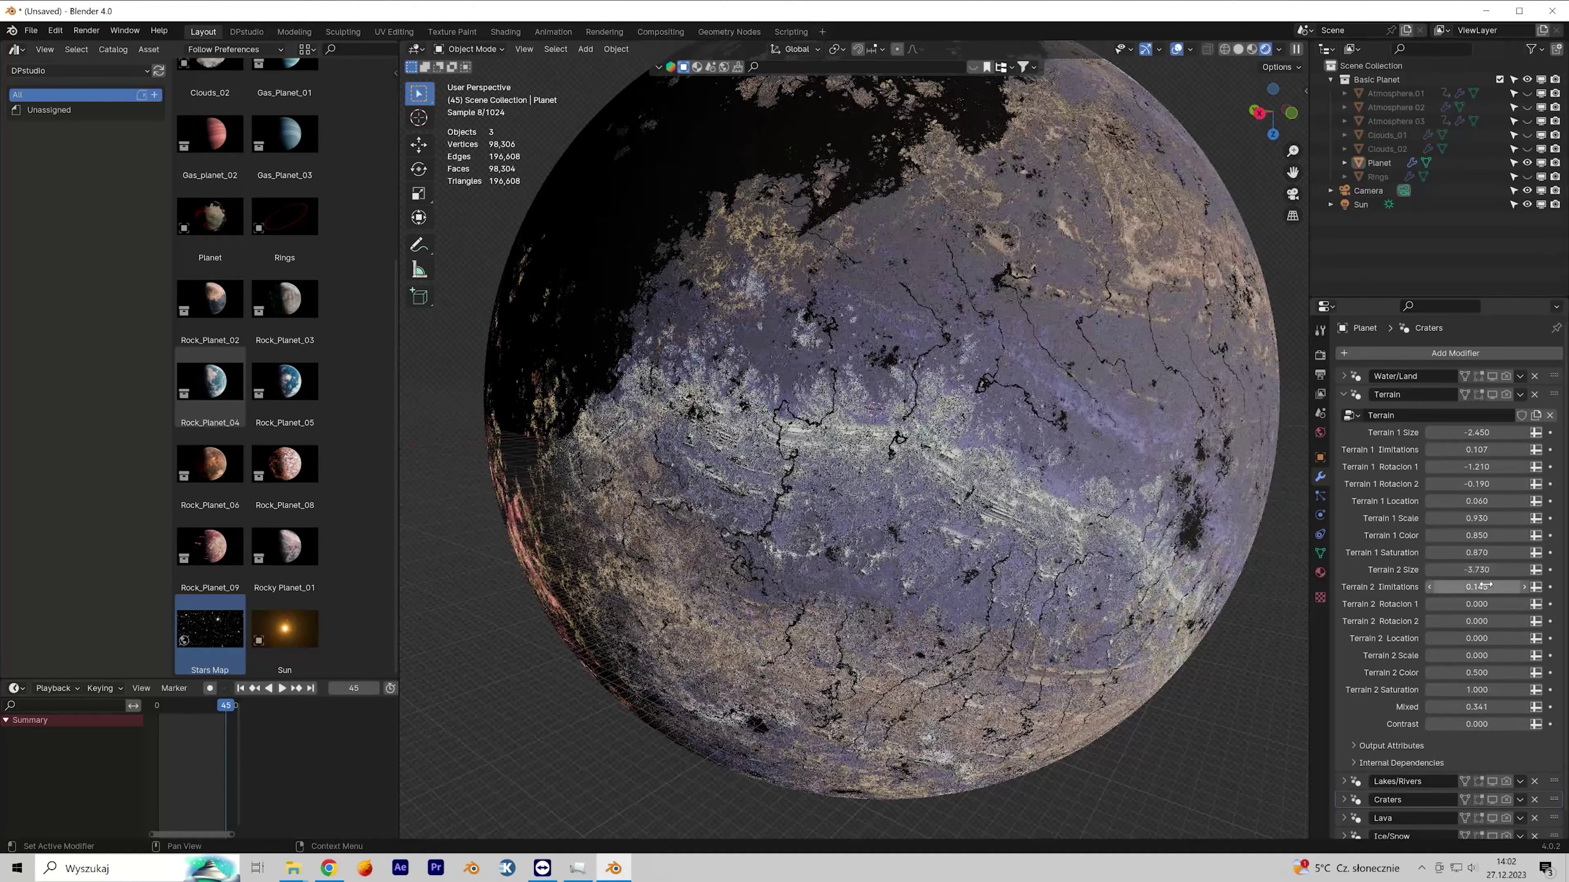
Step: Set Terrain 2 Limitations to 0.225, Rotation 2 to 0.29 and Color to 0.39, plus the terrain's Mixed to 0.841 and Contrast to 0.08
drag(1483, 586, 1494, 586)
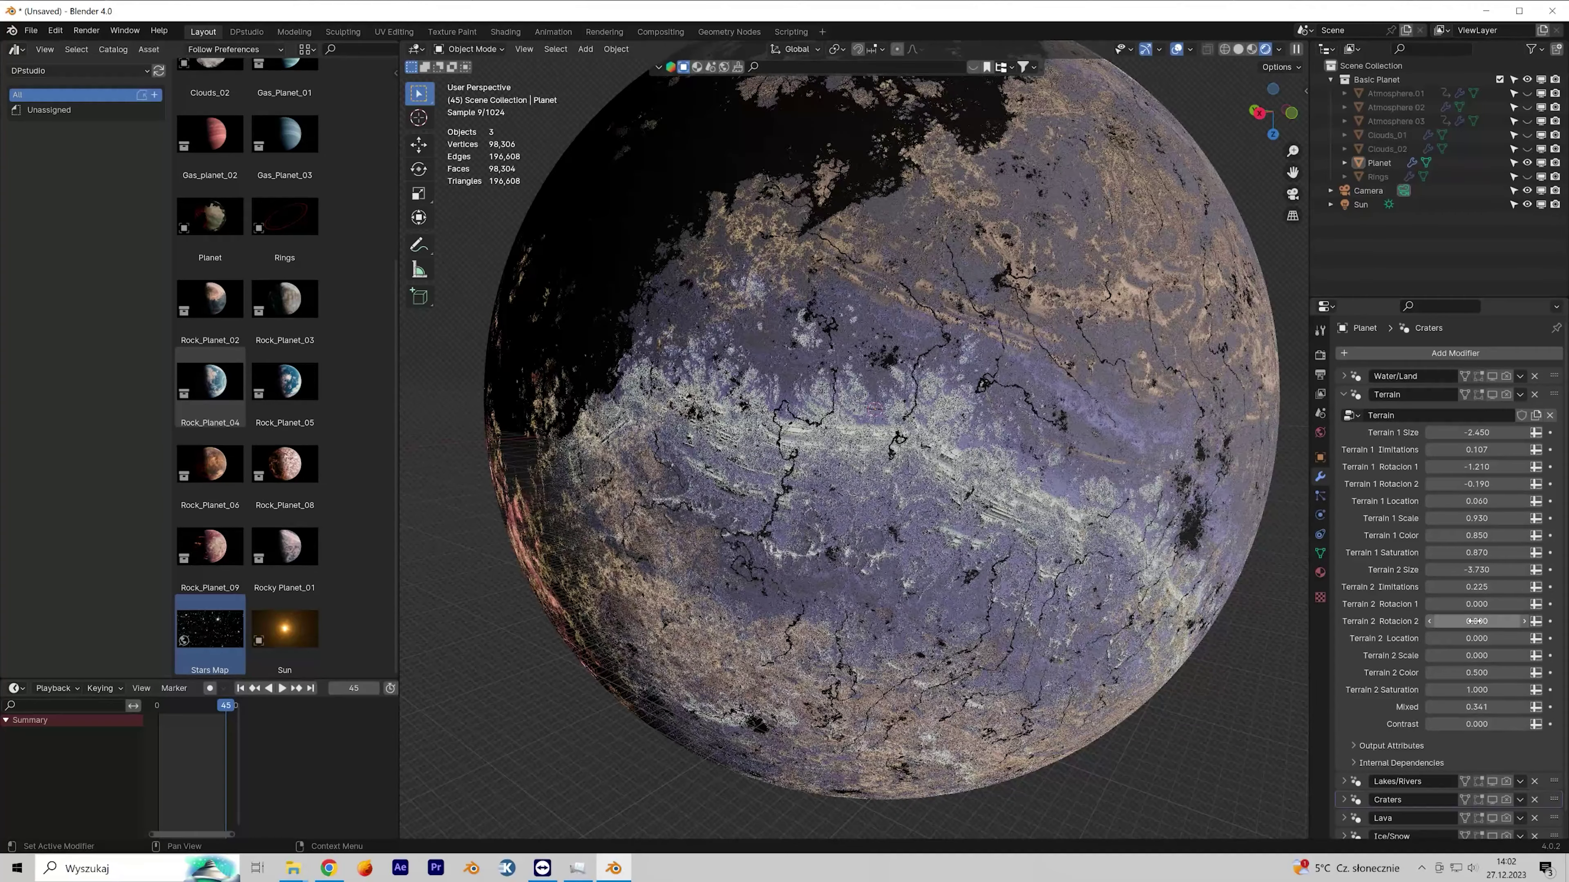
drag(1472, 625, 1491, 626)
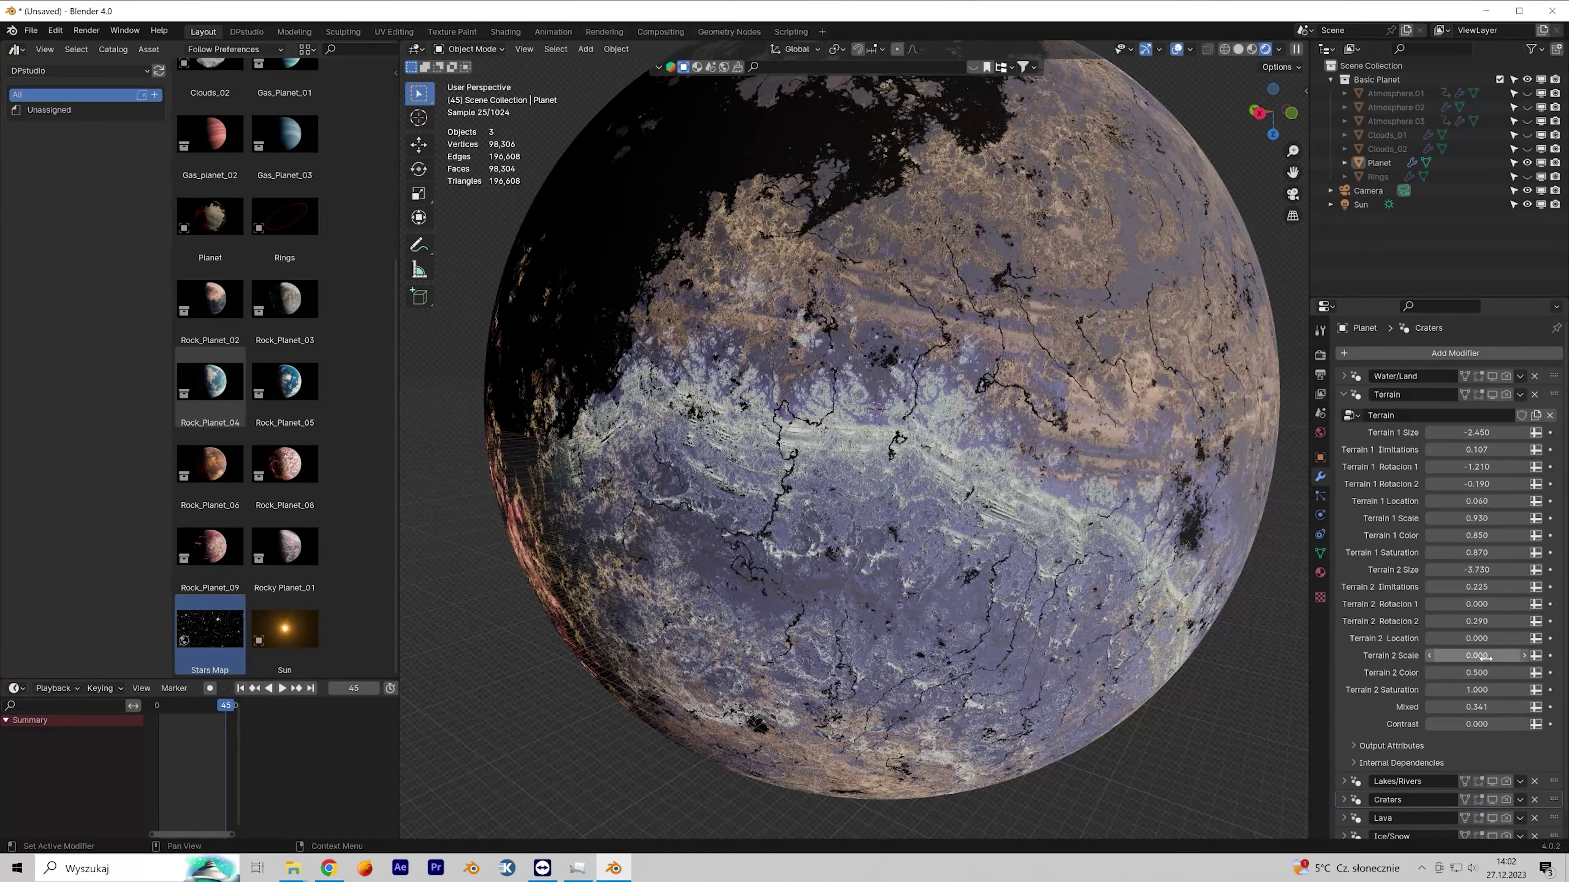
drag(1477, 673, 1495, 673)
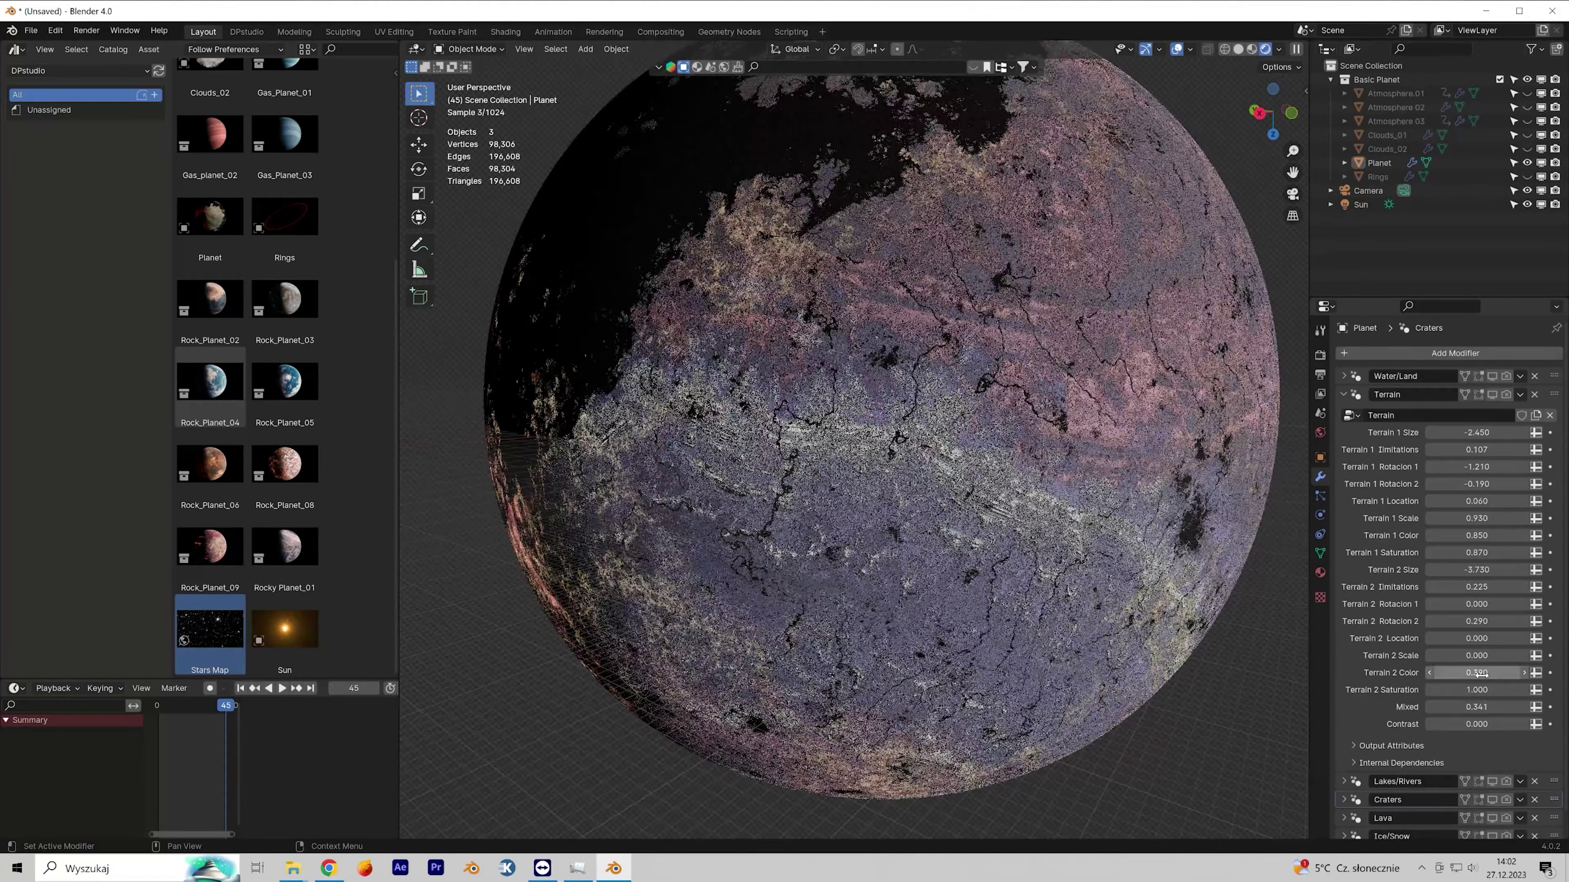
mouse_move(1491, 713)
mouse_down()
mouse_move(1463, 713)
mouse_move(1523, 707)
mouse_move(1500, 725)
mouse_move(1519, 724)
mouse_up()
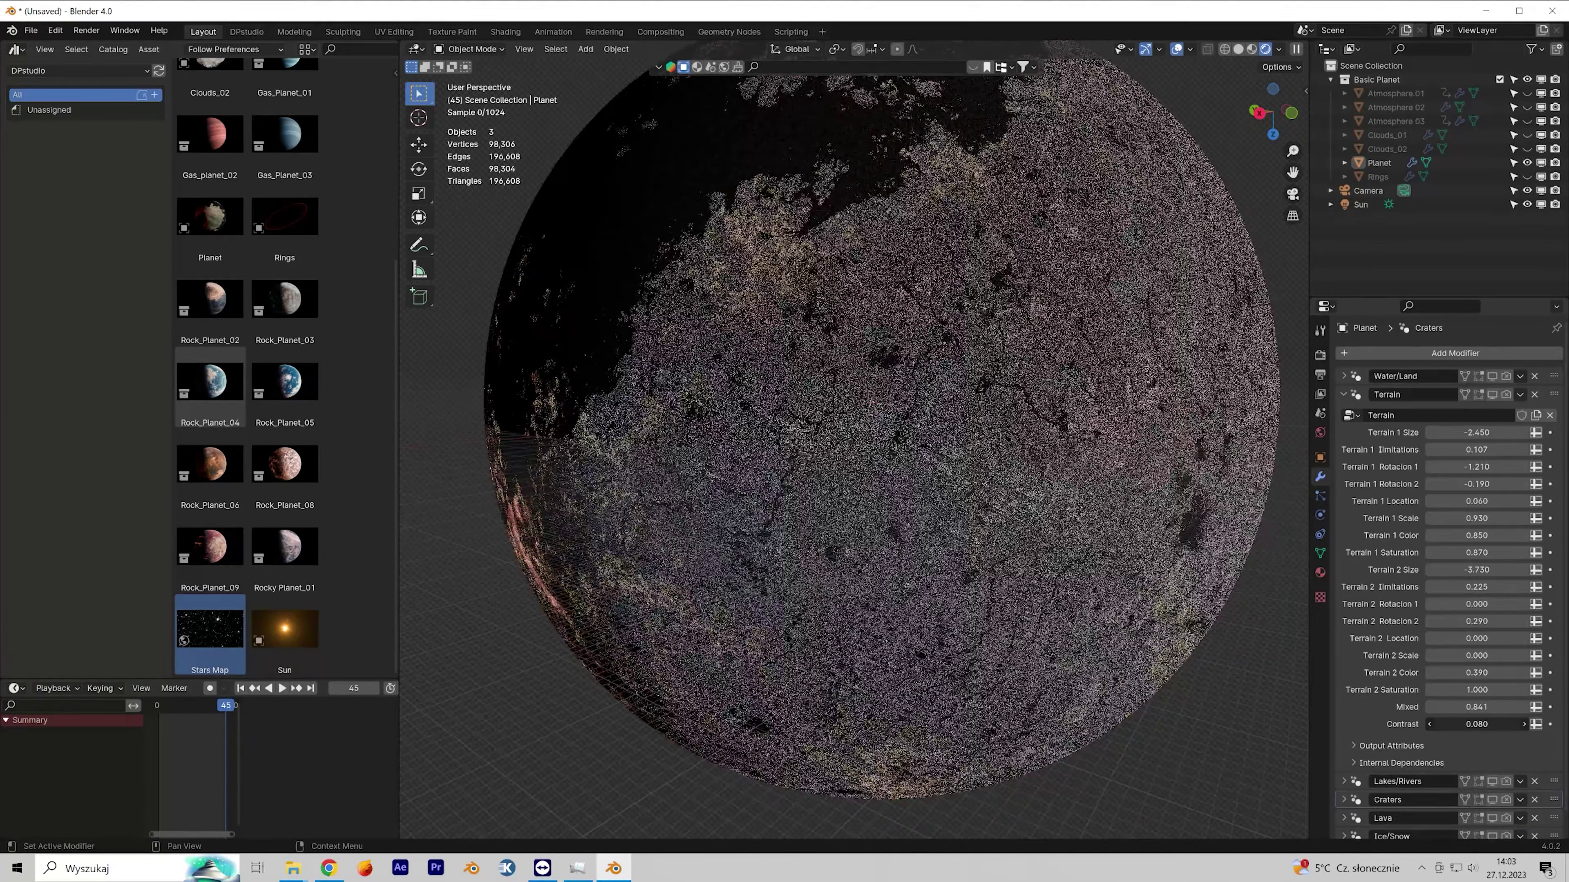
click(1343, 399)
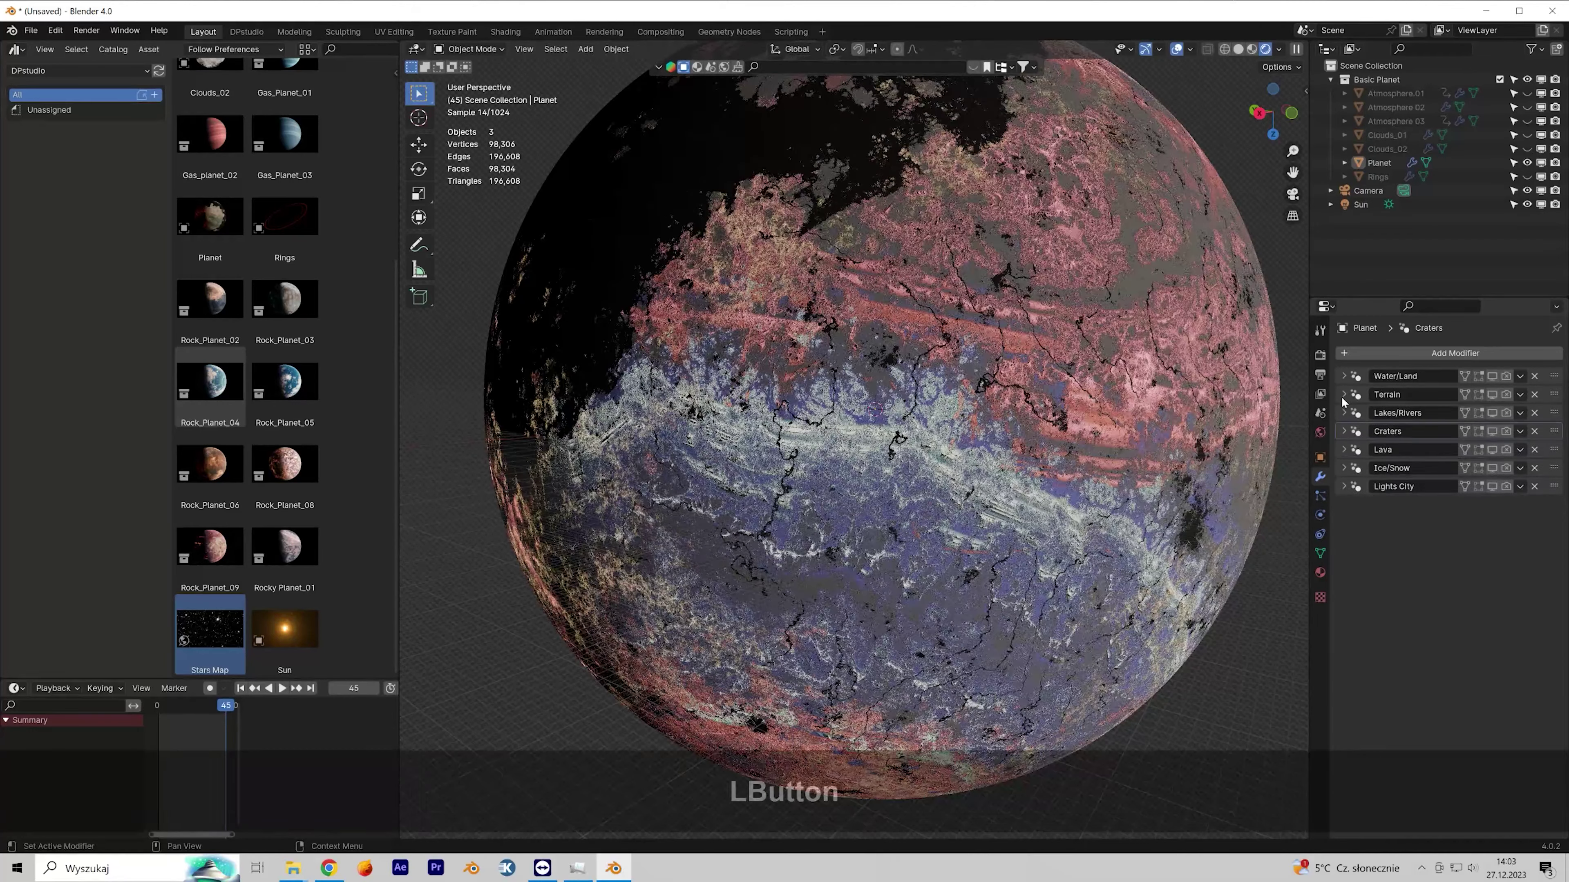
Step: Set Lakes Scale to 10.82, Lakes Random to 0.56, Lakes Lagon to -0.06, Rivers Size to -8.26, Curvature to 30.28 and Lagon to -0.05
click(1344, 414)
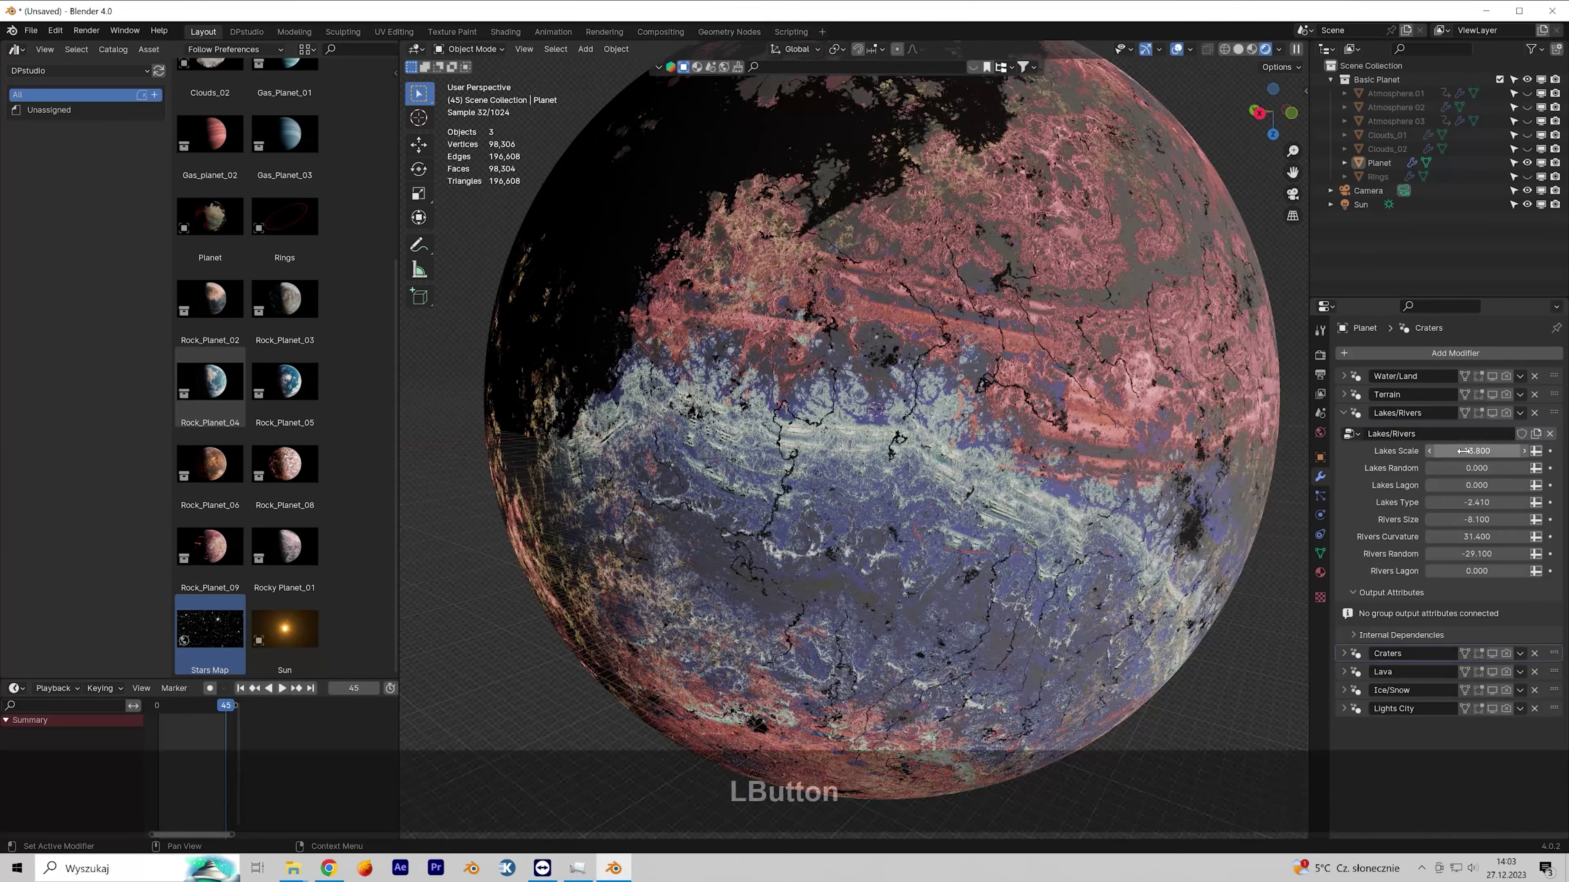
scroll(918, 394, up, 2)
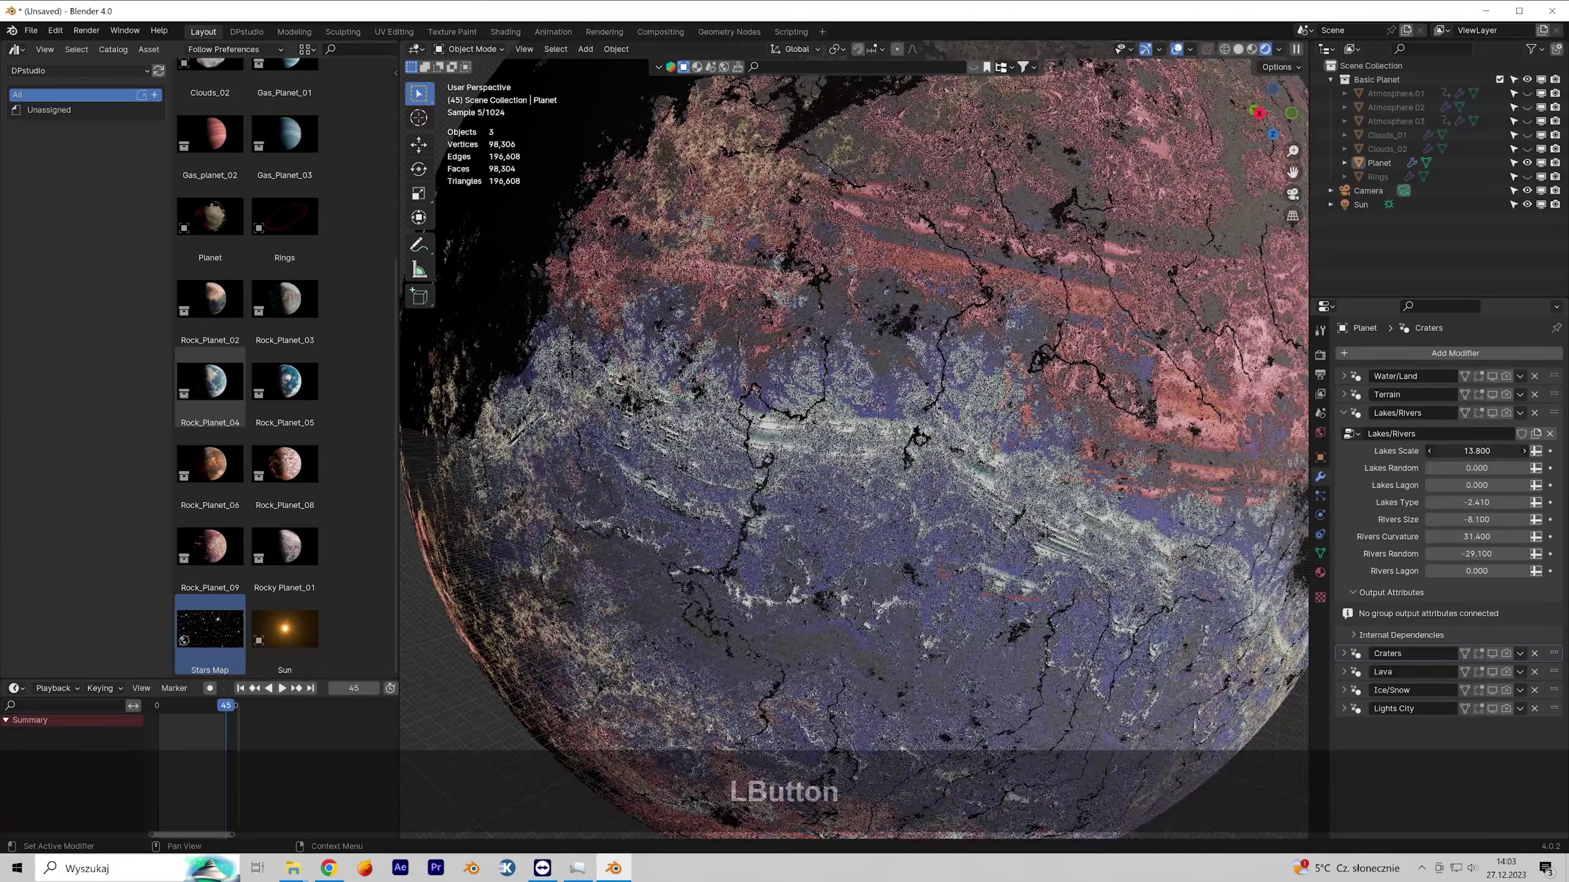
drag(1476, 451, 1493, 451)
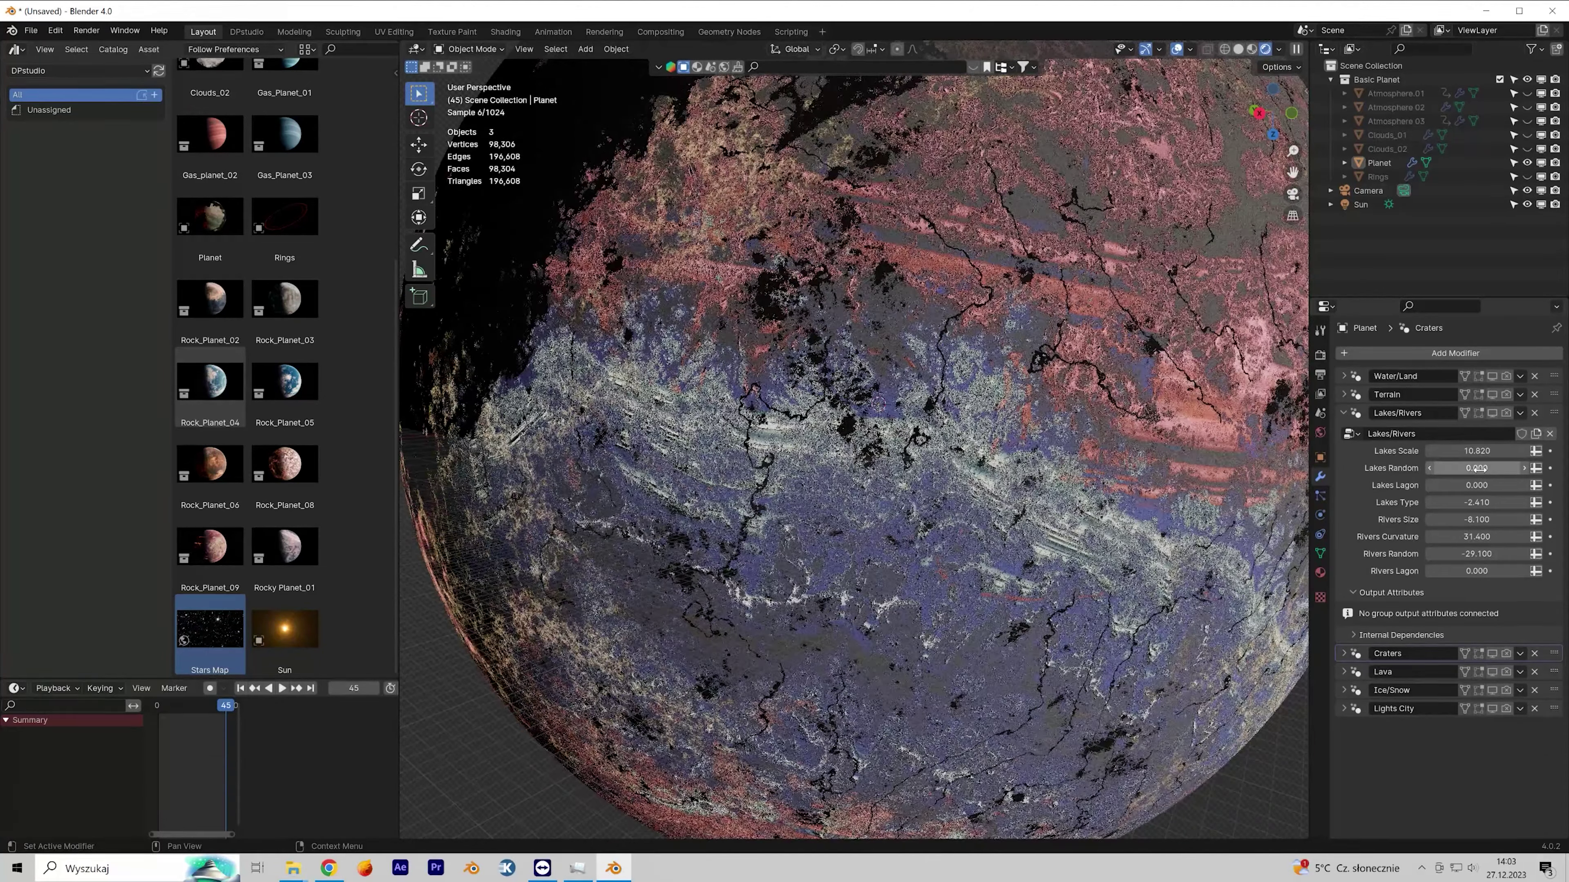
drag(1479, 469, 1482, 520)
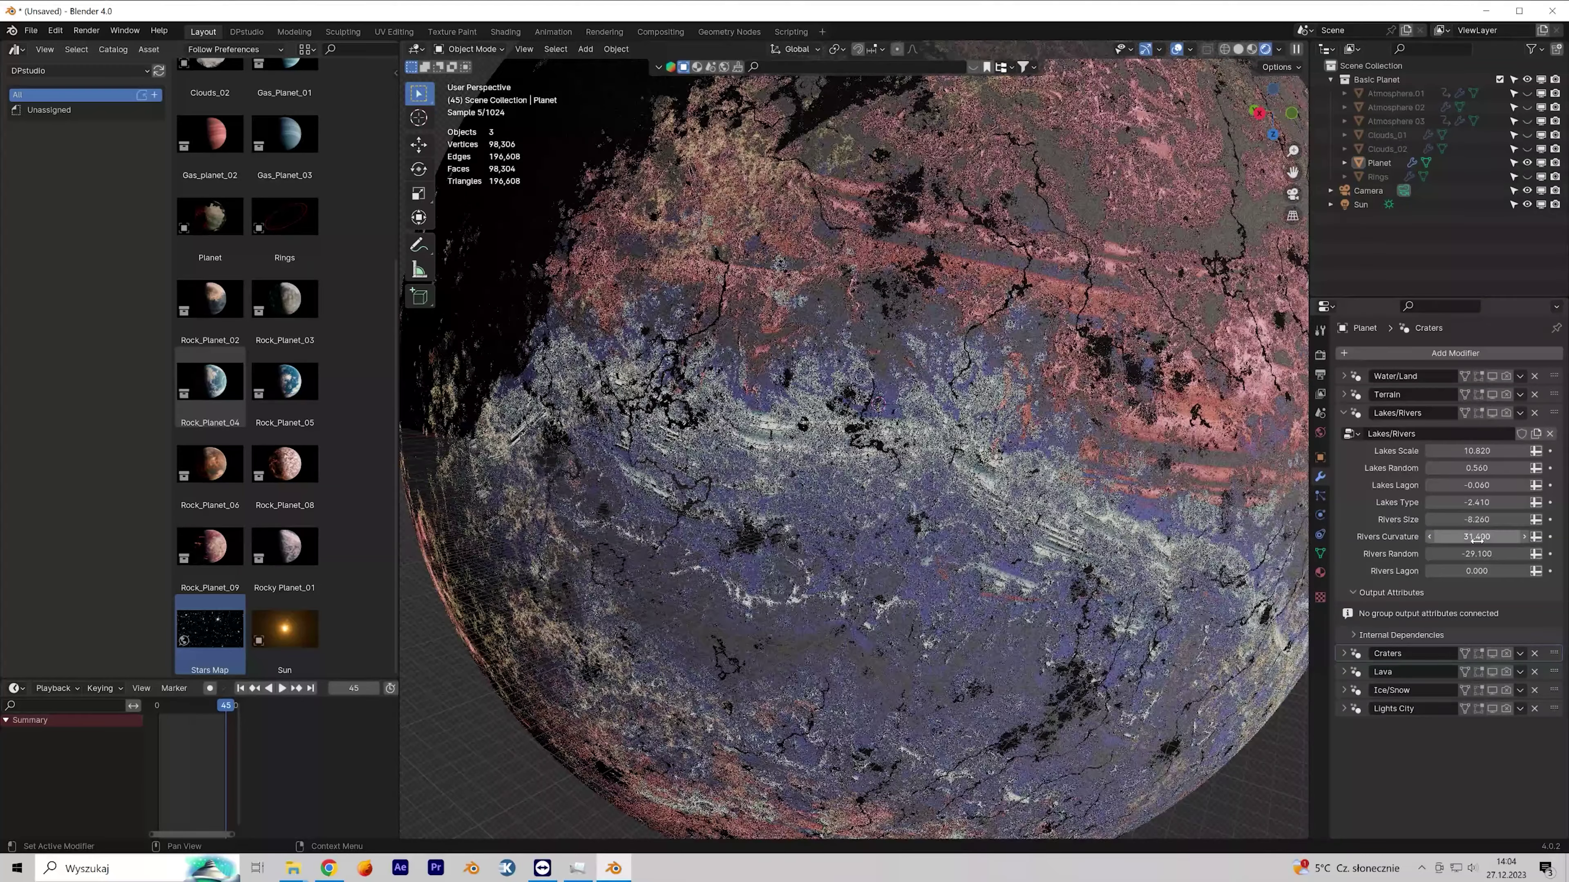
drag(1476, 536, 1476, 570)
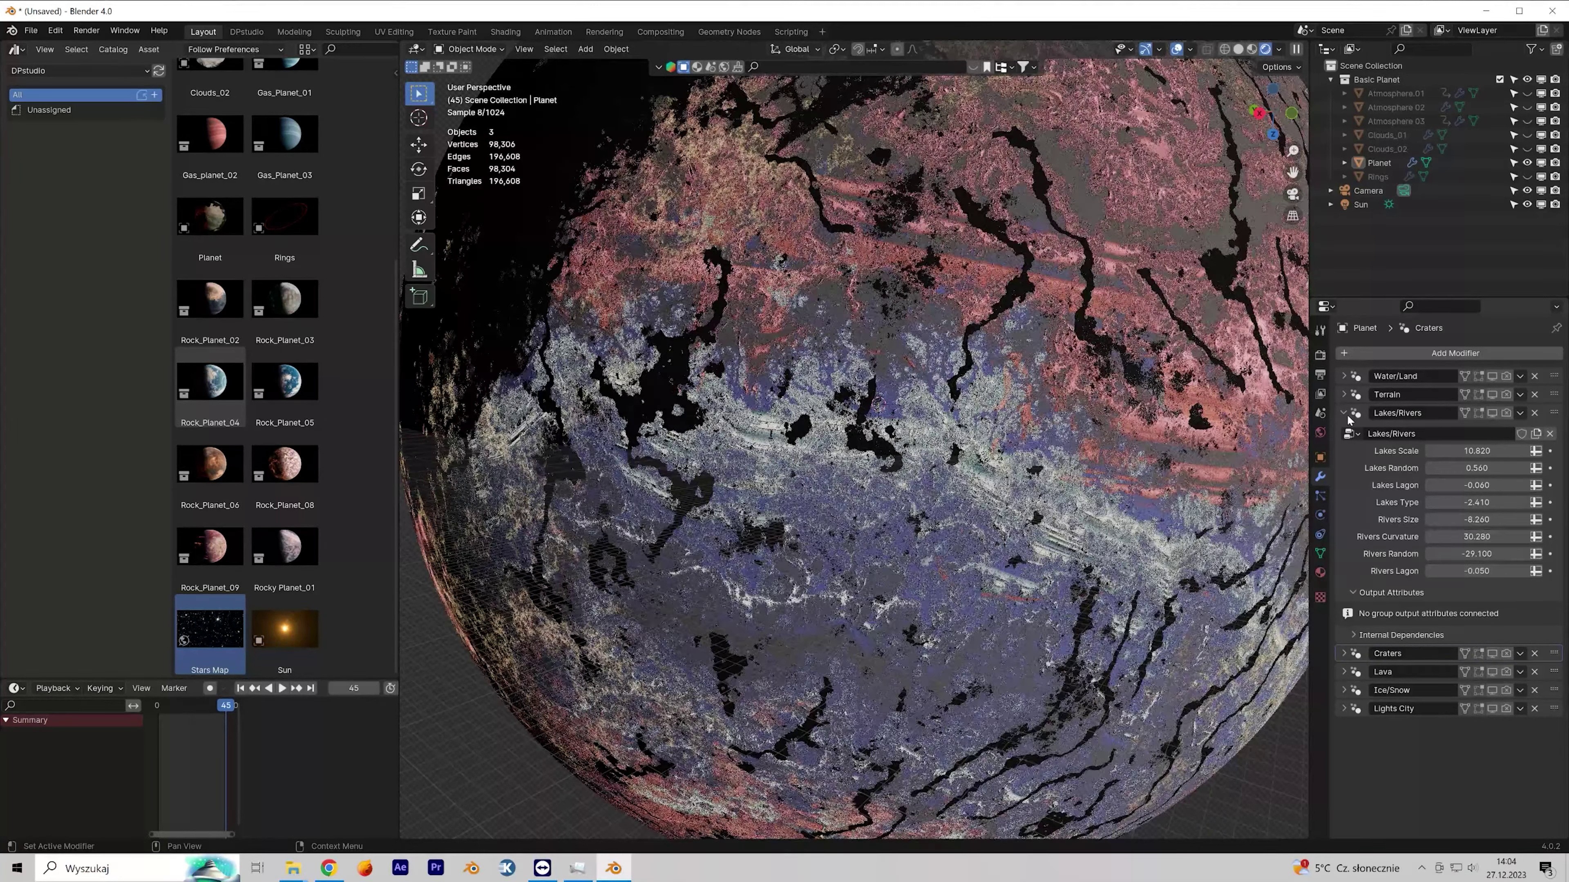
click(1343, 413)
Step: Set the Craters modifier's Size to -0.78, Random to 6.316, Range to 1.5, Type to -2.74, Coverage to 4.01 and Visibility to 1.1
click(1344, 431)
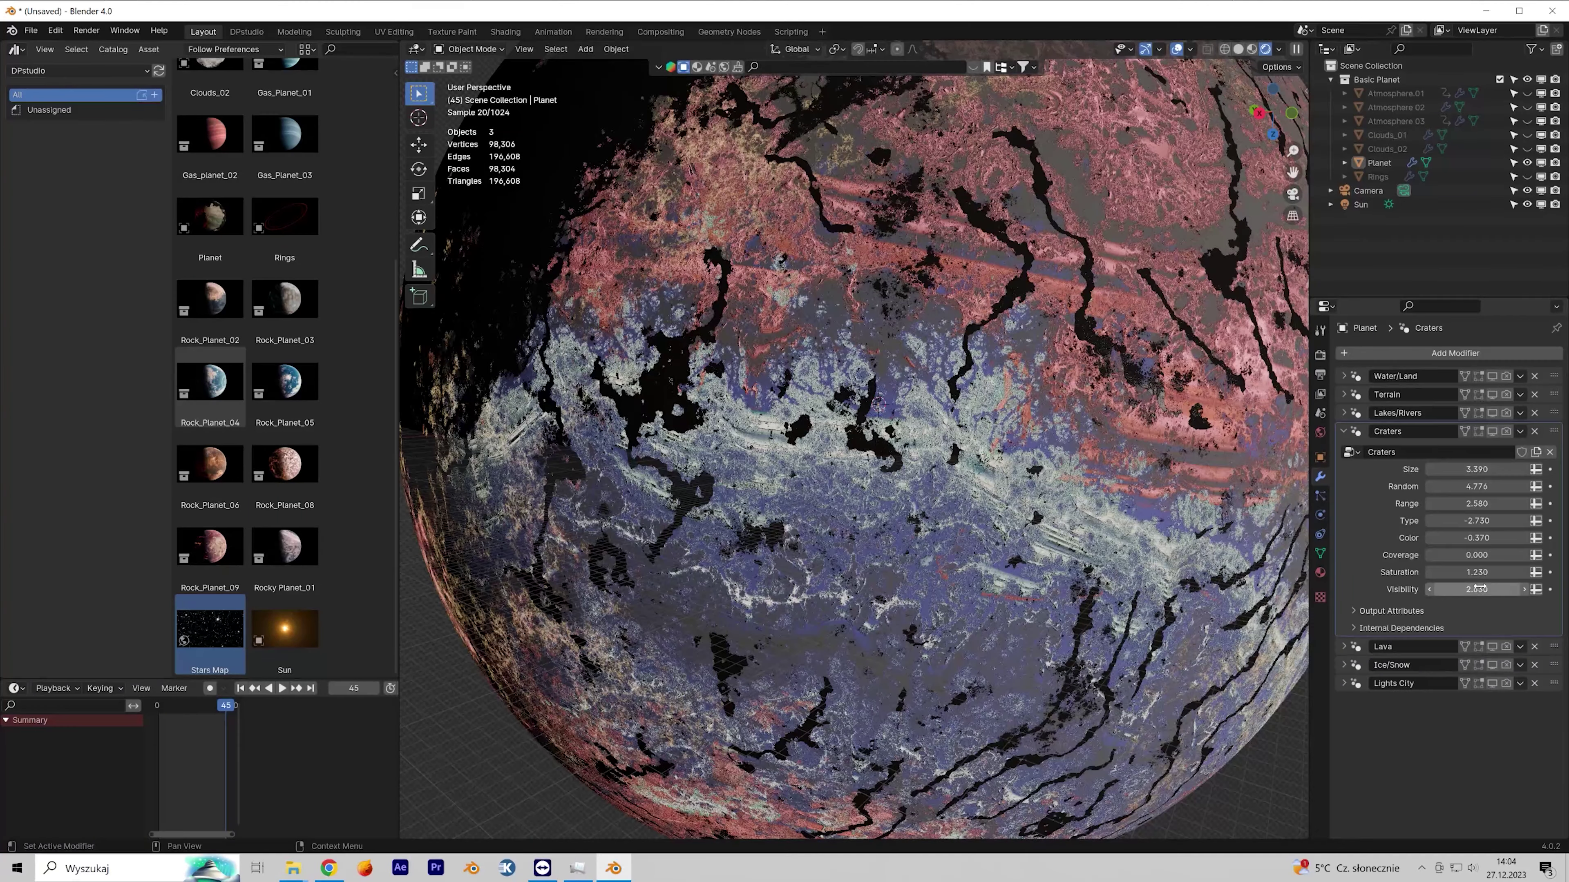
drag(1476, 555, 1414, 590)
scroll(878, 404, down, 3)
drag(1476, 469, 1507, 521)
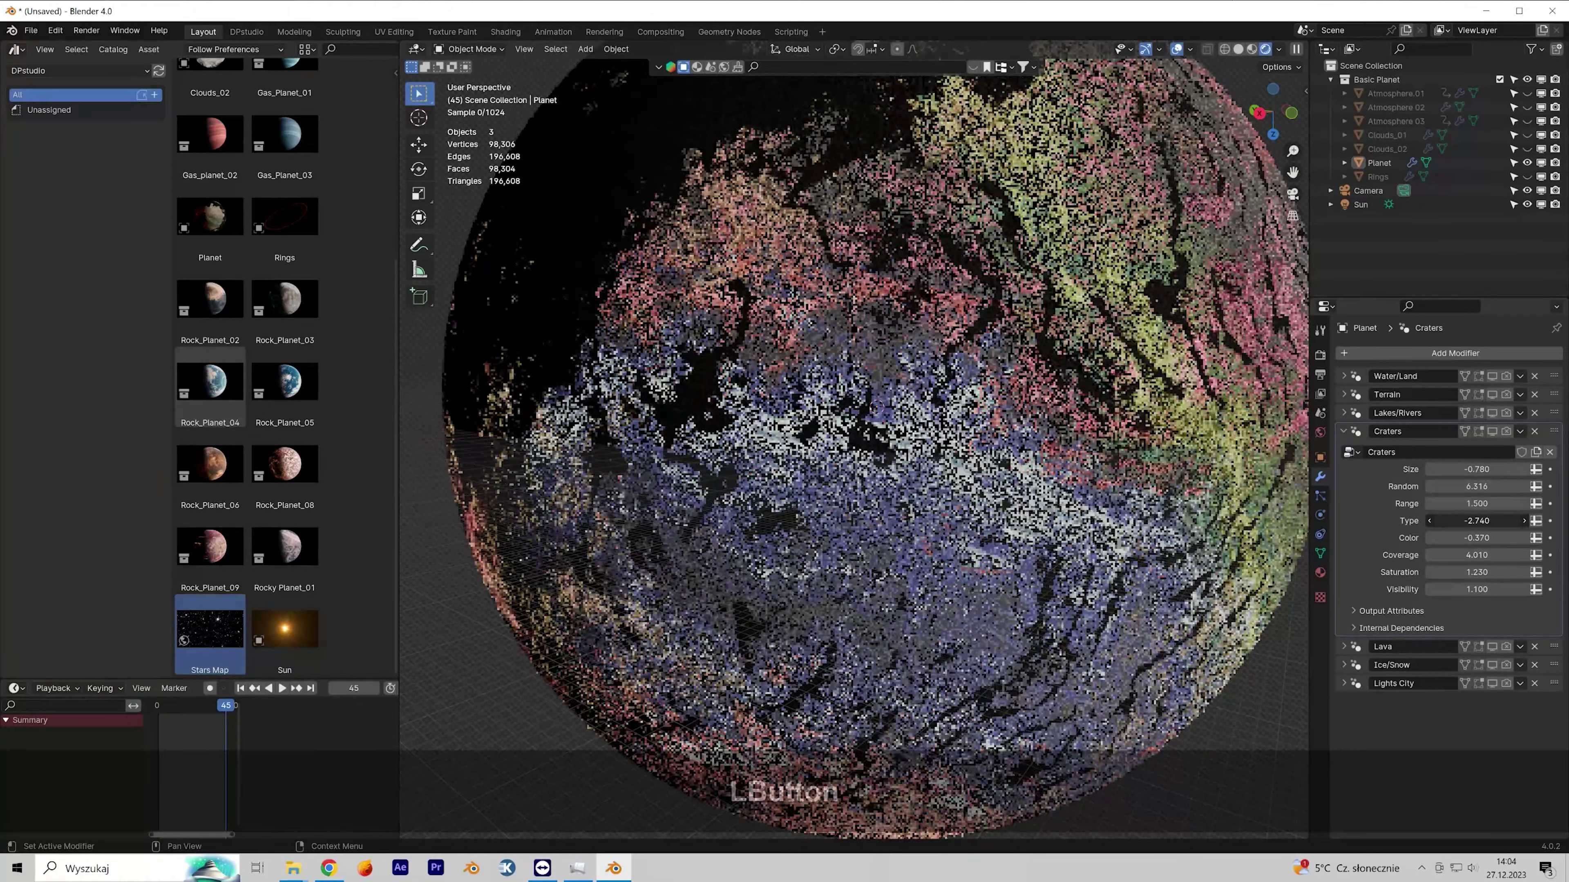
click(1344, 431)
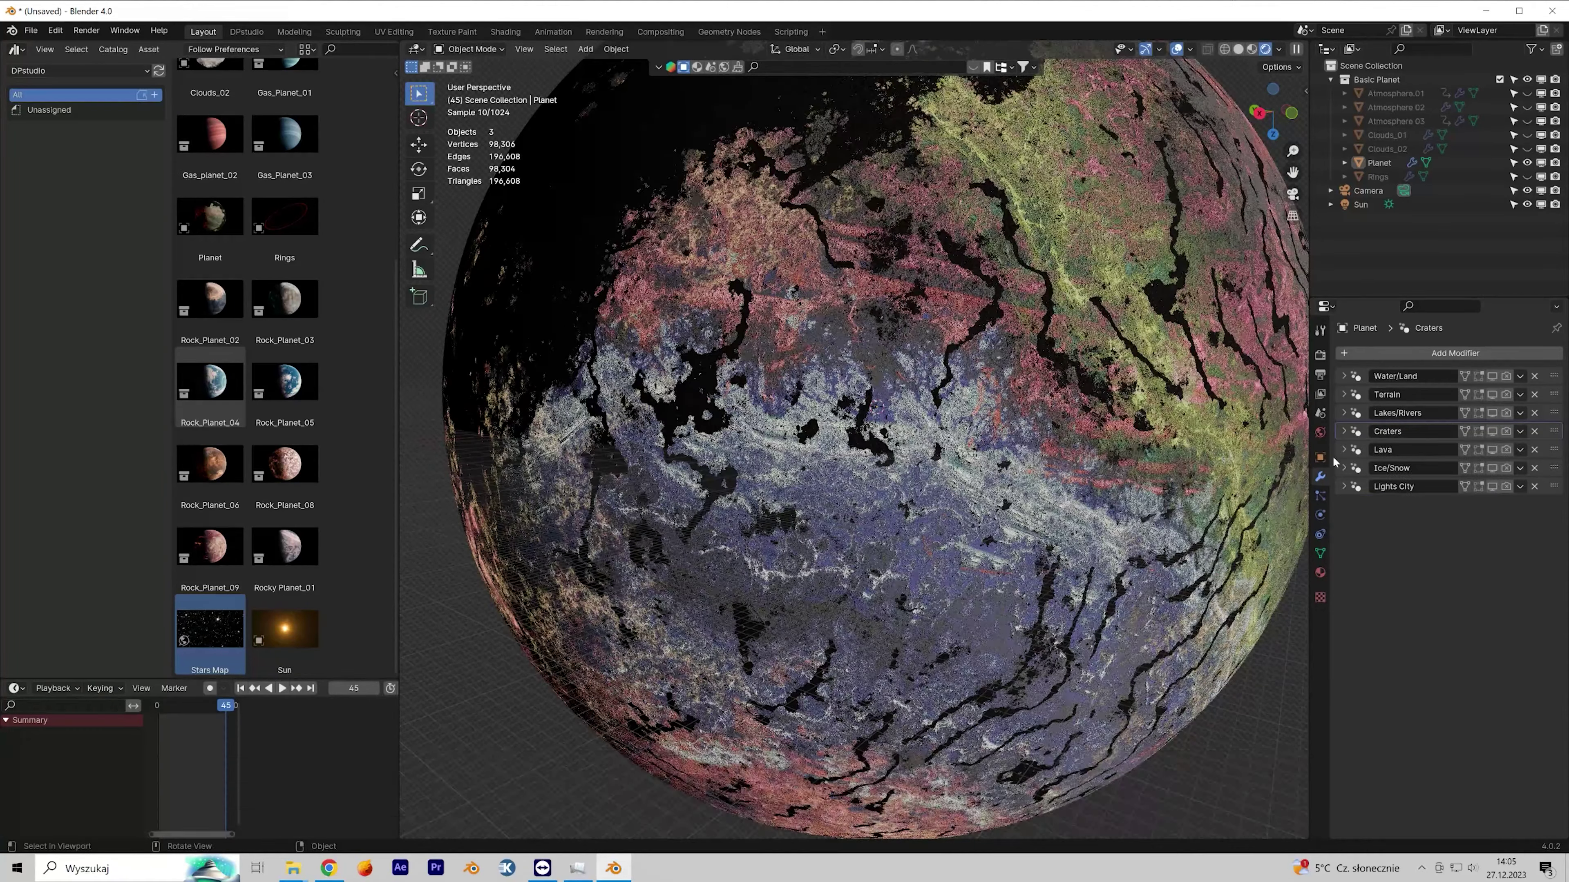
Step: Set the Ice/Snow Scale to 0.62, Range to 1.6, Dispersion to 0.382 and Fragmentation to -19.12
click(1346, 468)
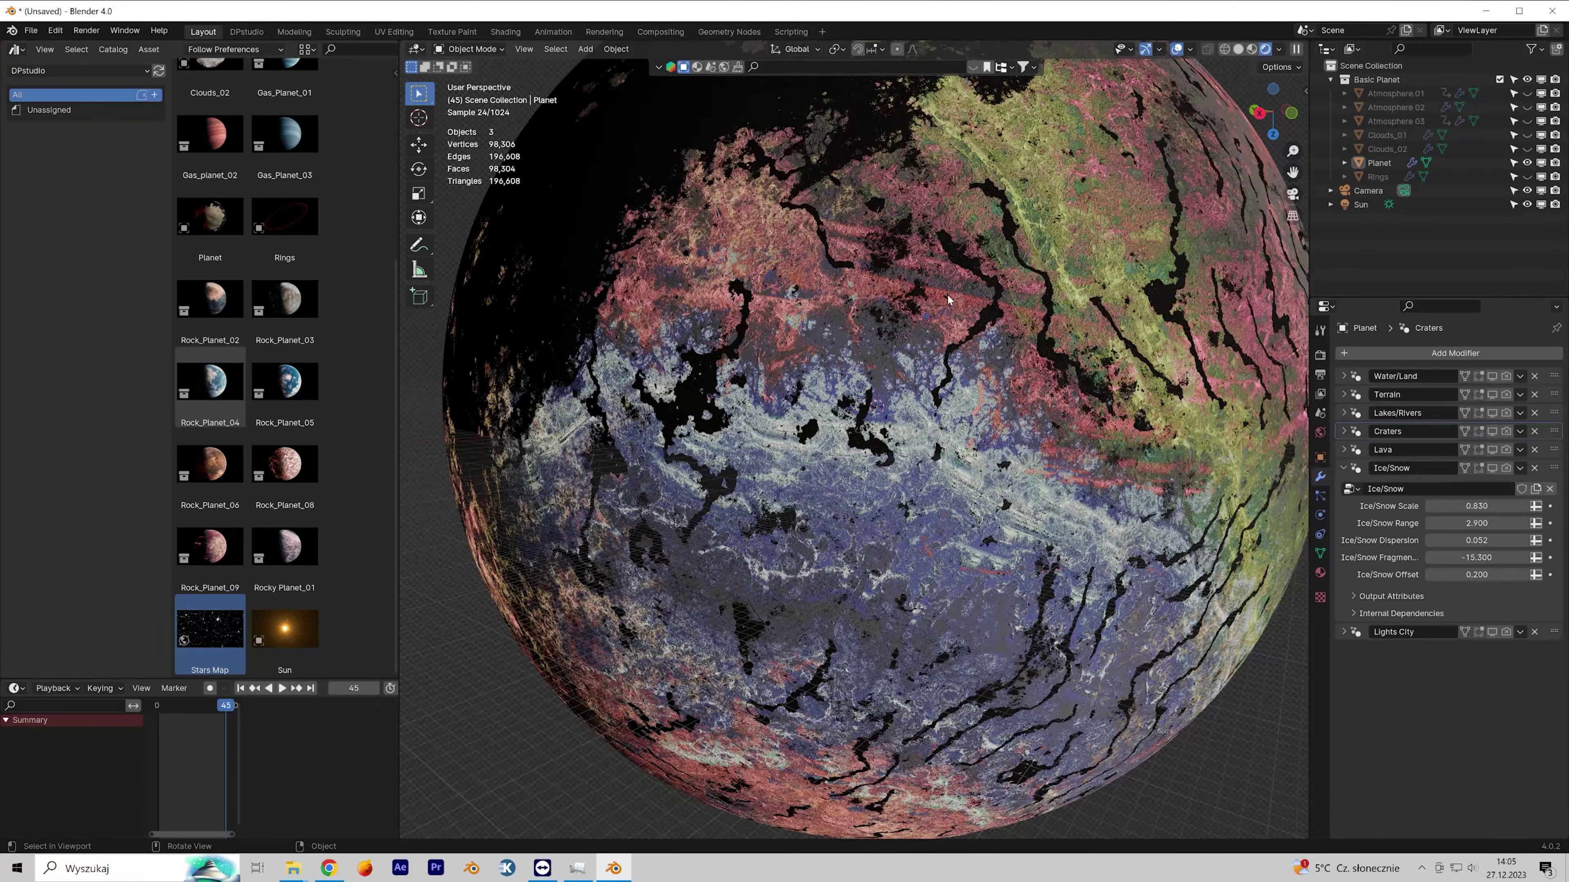
scroll(948, 296, down, 1)
middle_drag(981, 213, 706, 386)
mouse_move(1012, 413)
shift+middle_down()
mouse_move(1003, 403)
mouse_move(1006, 439)
shift+middle_up()
drag(1476, 506, 1476, 575)
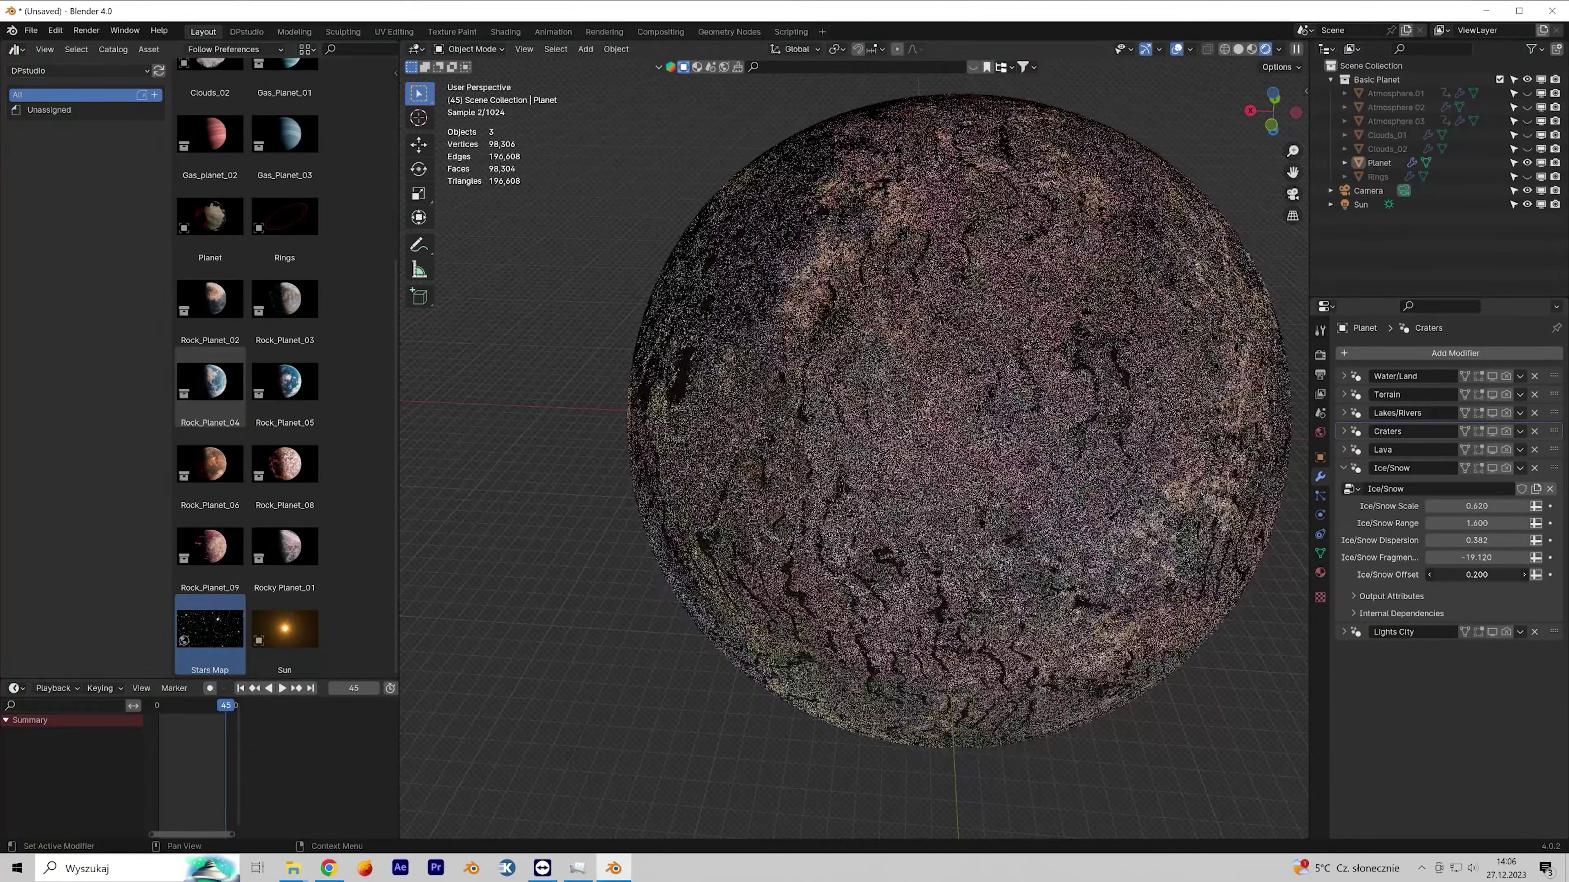
Step: Set the Ice/Snow Range to -0.39 and Dispersion to 0.402 for the polar cap
middle_drag(982, 588, 1071, 514)
mouse_move(1477, 523)
mouse_down()
mouse_move(1448, 523)
mouse_move(1483, 540)
mouse_up()
scroll(1014, 456, down, 4)
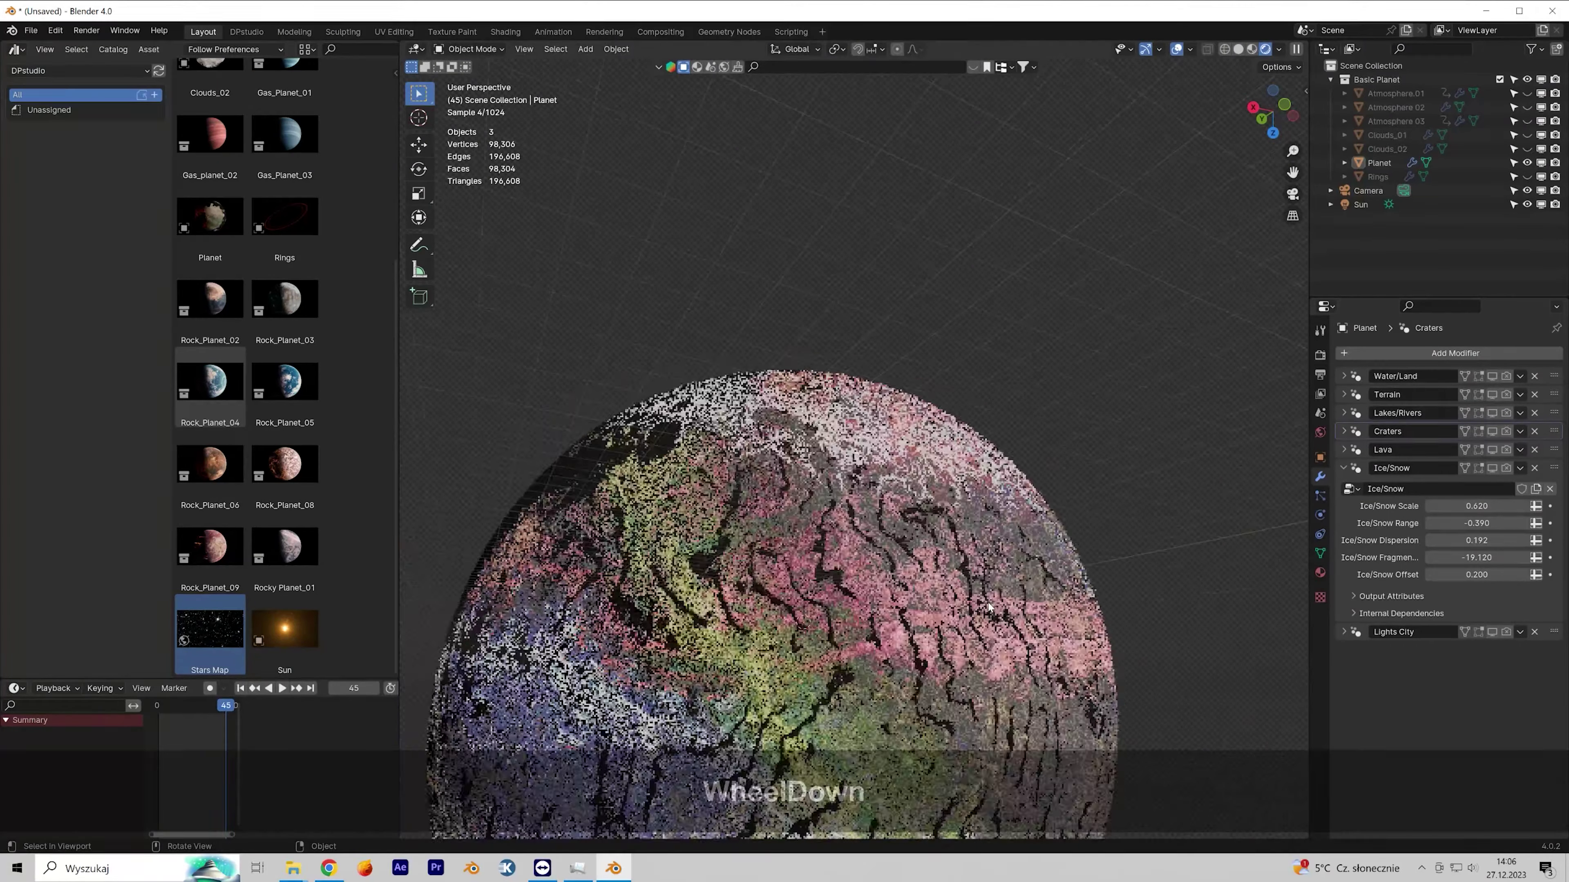
shift+middle_drag(801, 704, 960, 414)
drag(1481, 540, 1538, 540)
shift+middle_drag(922, 494, 877, 518)
scroll(919, 504, down, 2)
Step: Unhide the planet's Rings object and select it to show its modifier settings
click(1377, 165)
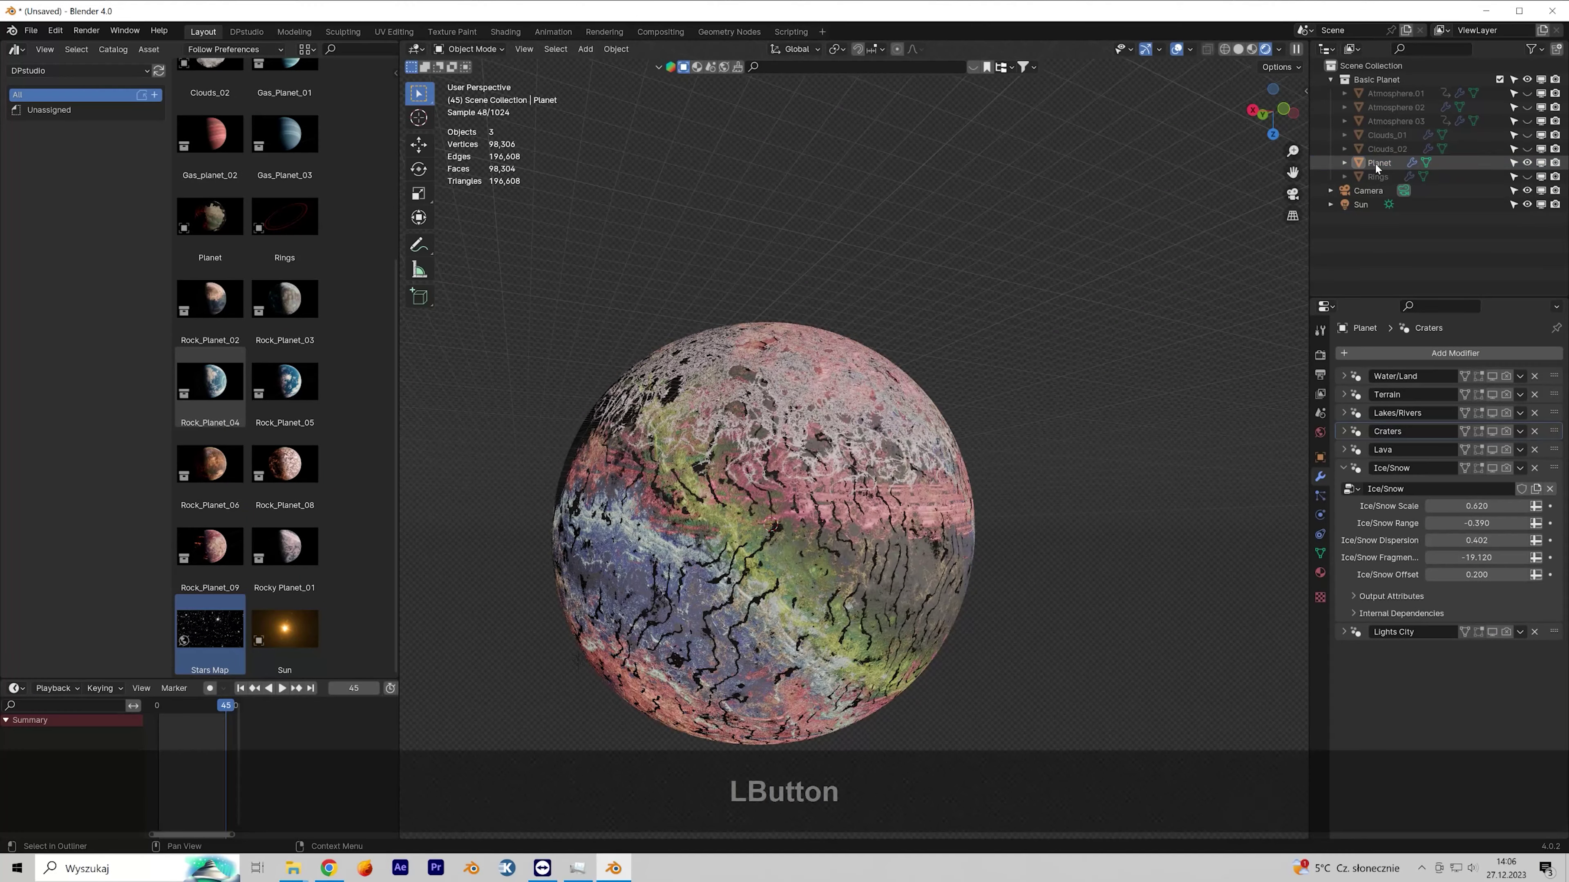
shift+middle_drag(663, 584, 824, 433)
scroll(795, 495, down, 2)
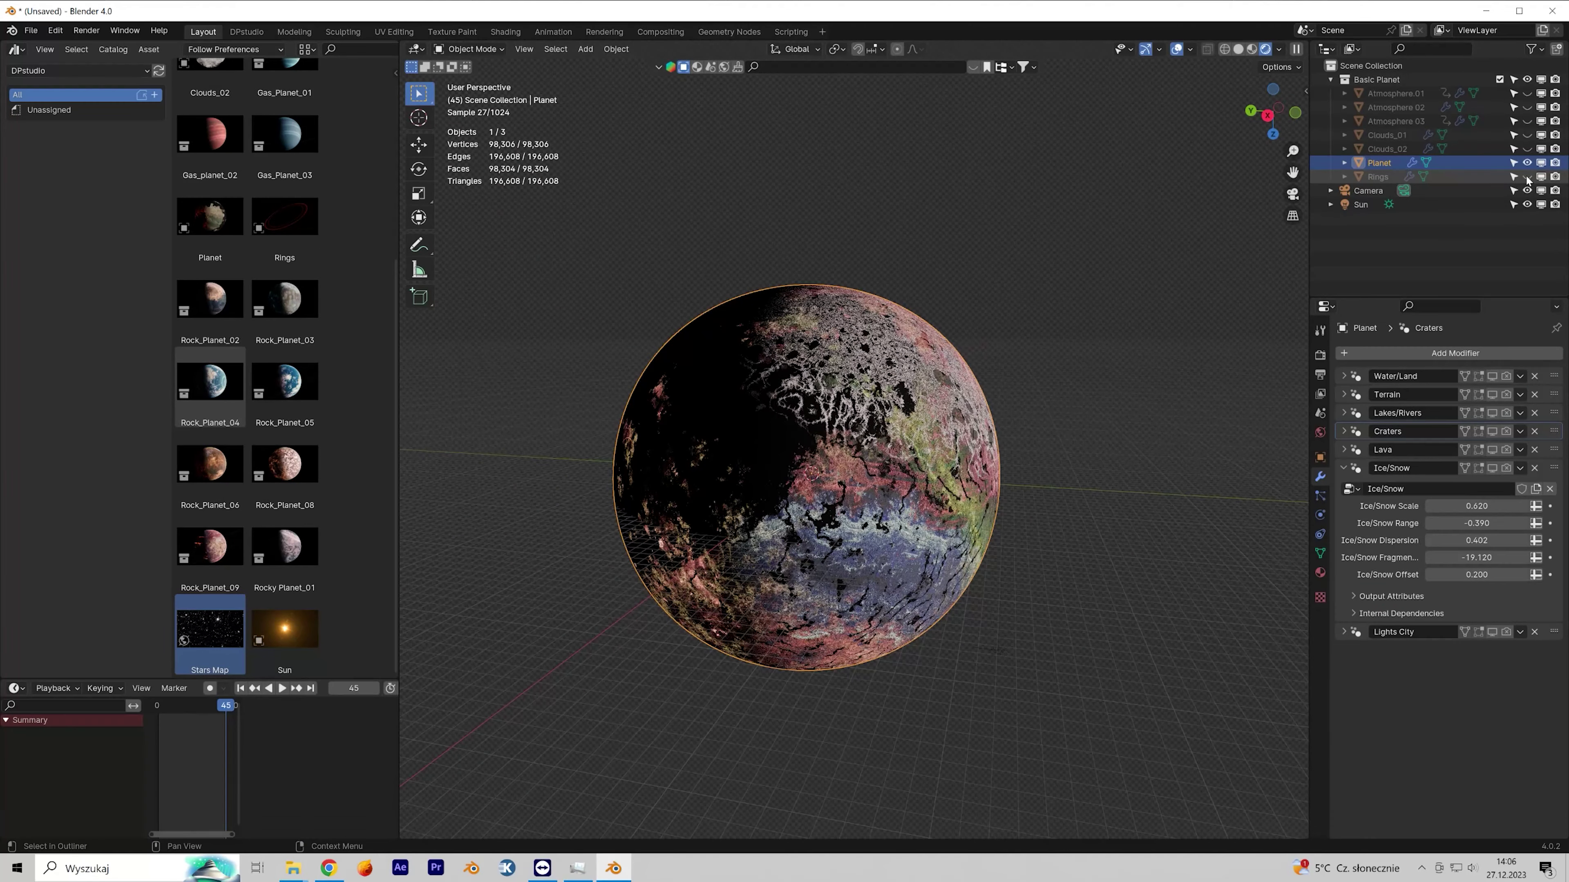
click(1378, 177)
shift+middle_drag(1136, 373, 1076, 377)
scroll(1018, 369, up, 3)
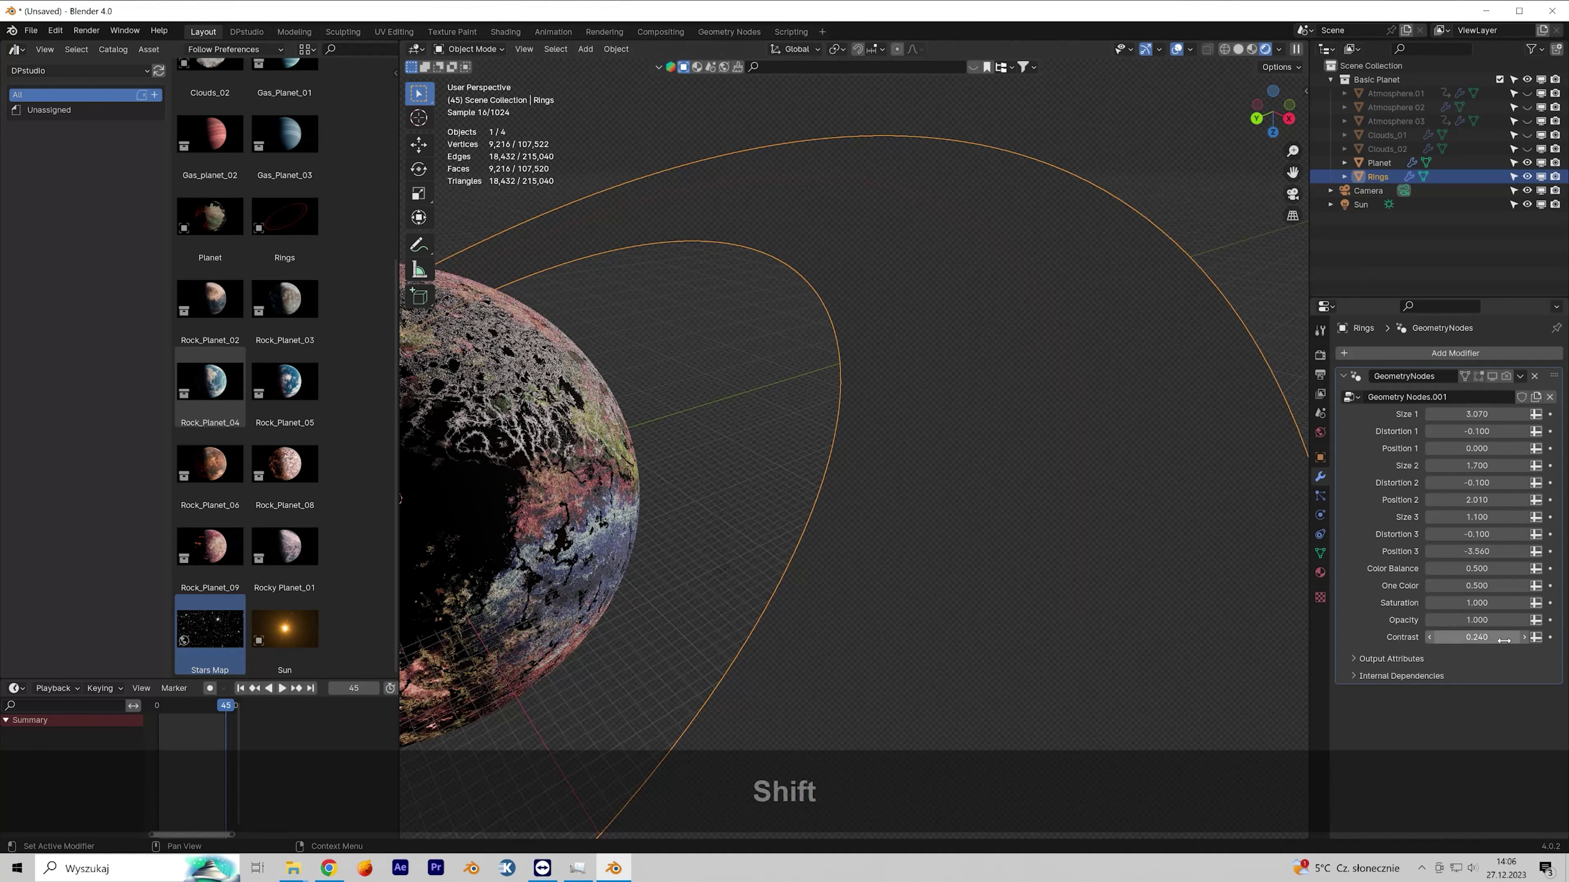
Step: Set the rings' Contrast 0.77, Opacity 8.75, Saturation 0.83, One Color 0.36, Color Balance 1.25, Position 3 to -5.16, Distortion 3 to -1.04 and Size 3 to 2.68
drag(1468, 621, 1463, 588)
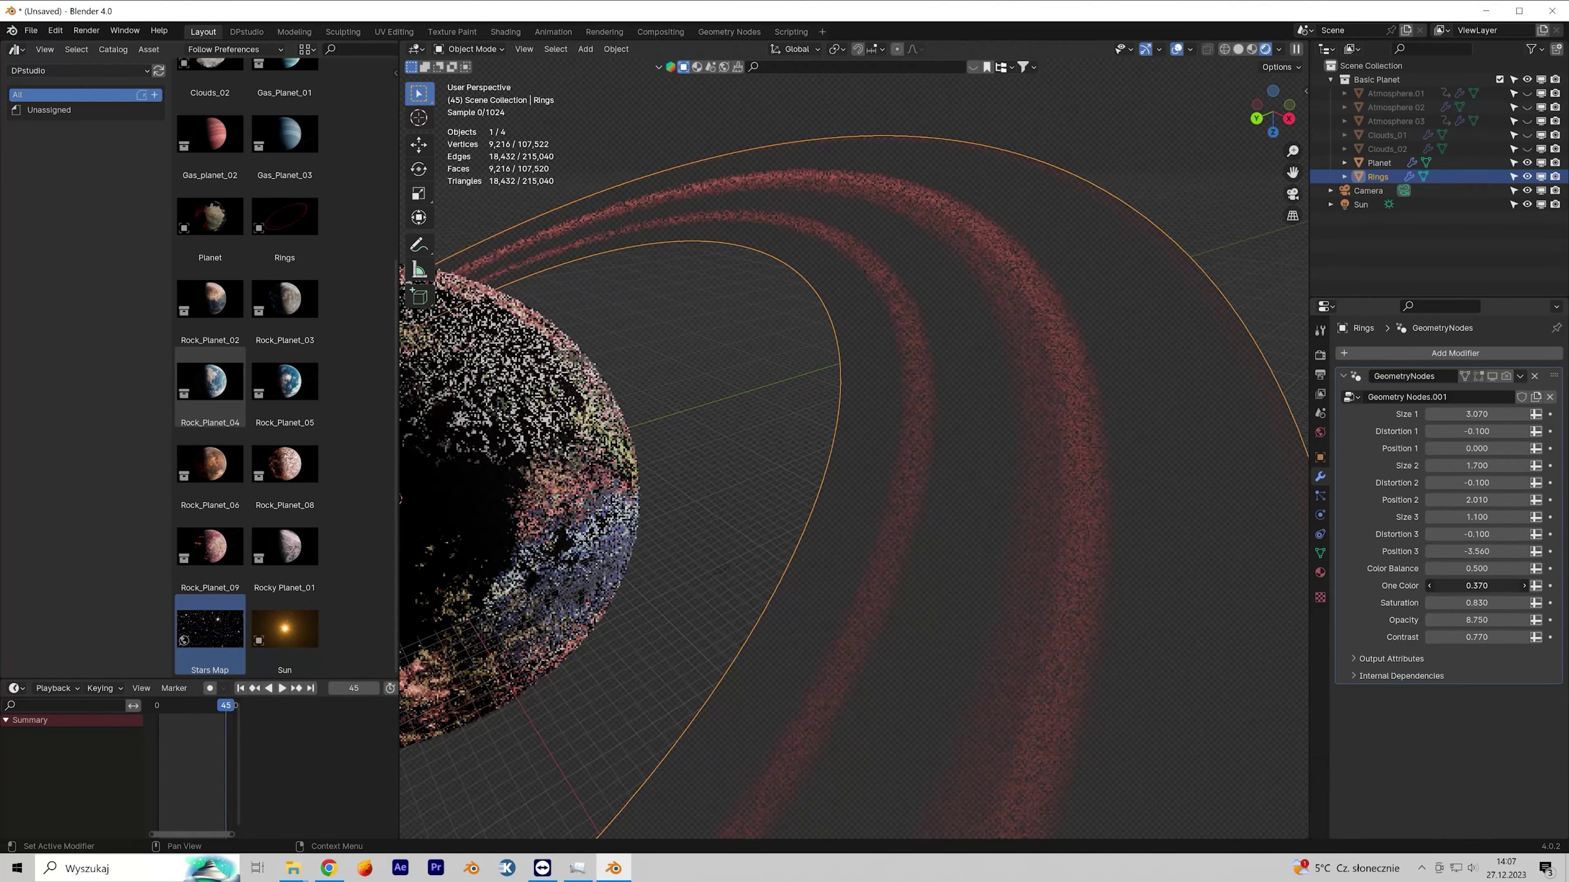
drag(1476, 569, 1507, 517)
click(1479, 518)
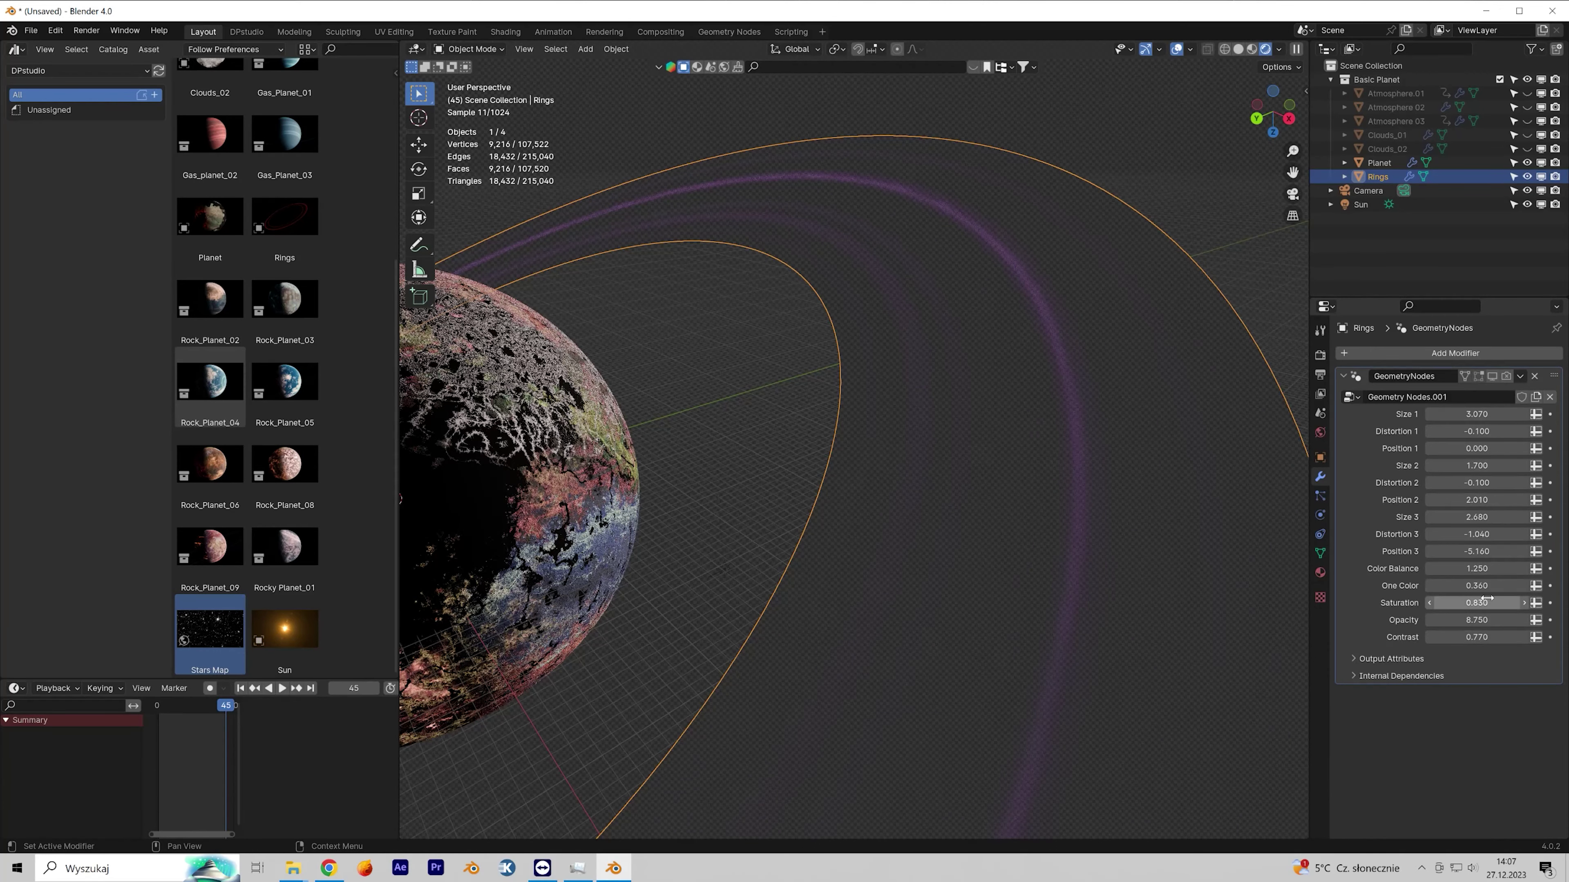
Step: Set the rings' One Color to 0.63, Opacity to 20.76, Contrast to 1.08, Position 2 to 0.48, Distortion 2 to 0.88 and Size 2 to 2.34
mouse_move(1485, 585)
mouse_down()
mouse_move(1464, 585)
mouse_move(1507, 585)
mouse_move(1501, 632)
mouse_move(1474, 620)
mouse_move(1519, 619)
mouse_move(1513, 585)
mouse_up()
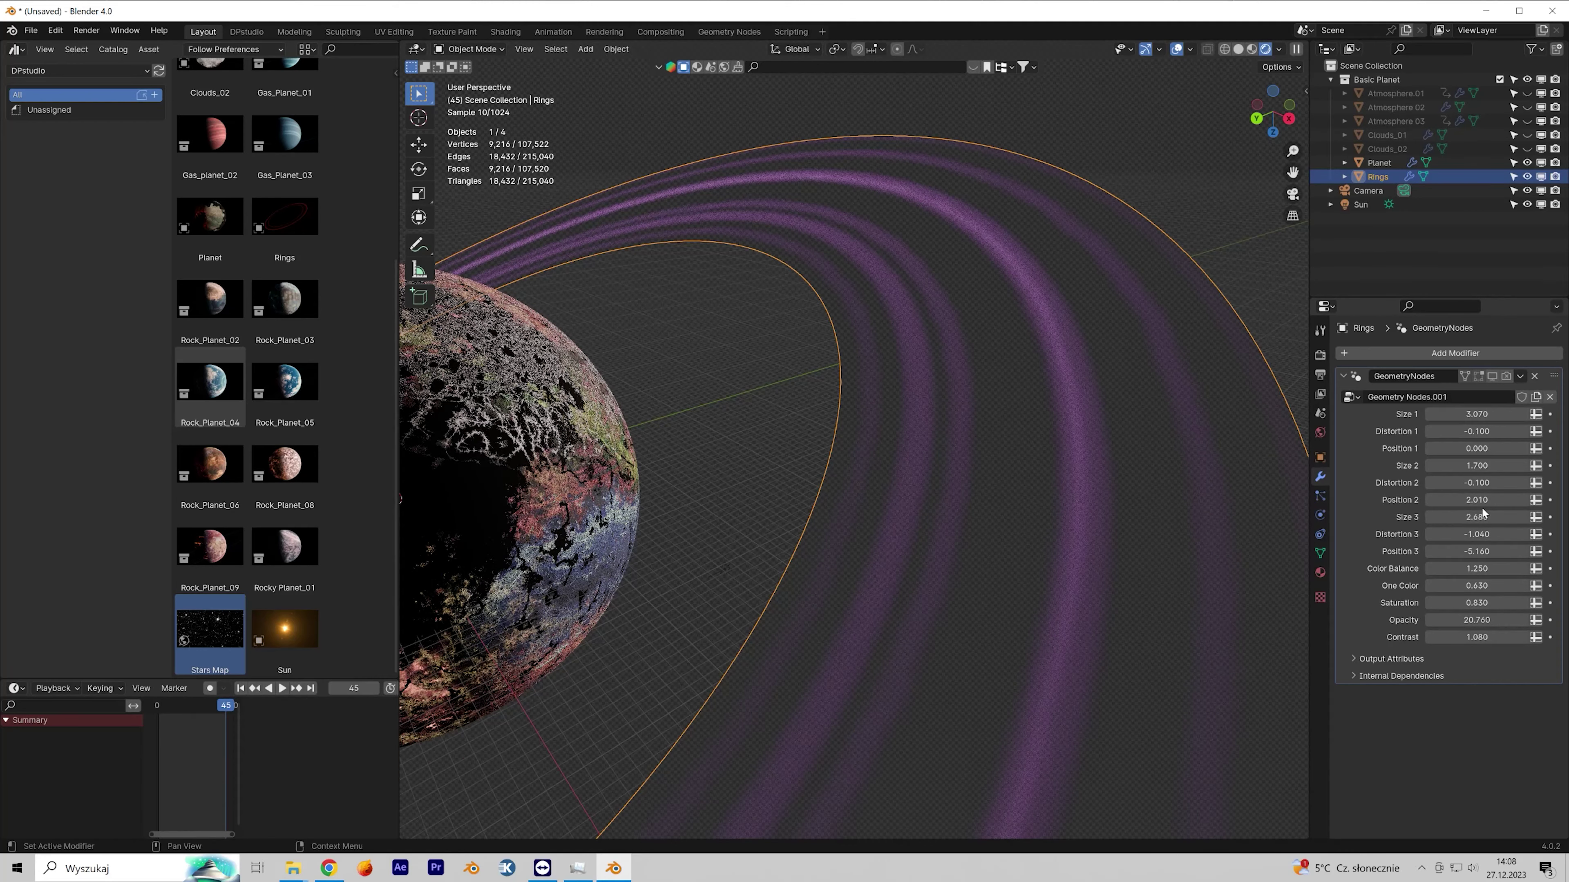
drag(1476, 500, 1516, 465)
scroll(927, 471, down, 2)
scroll(927, 474, down, 3)
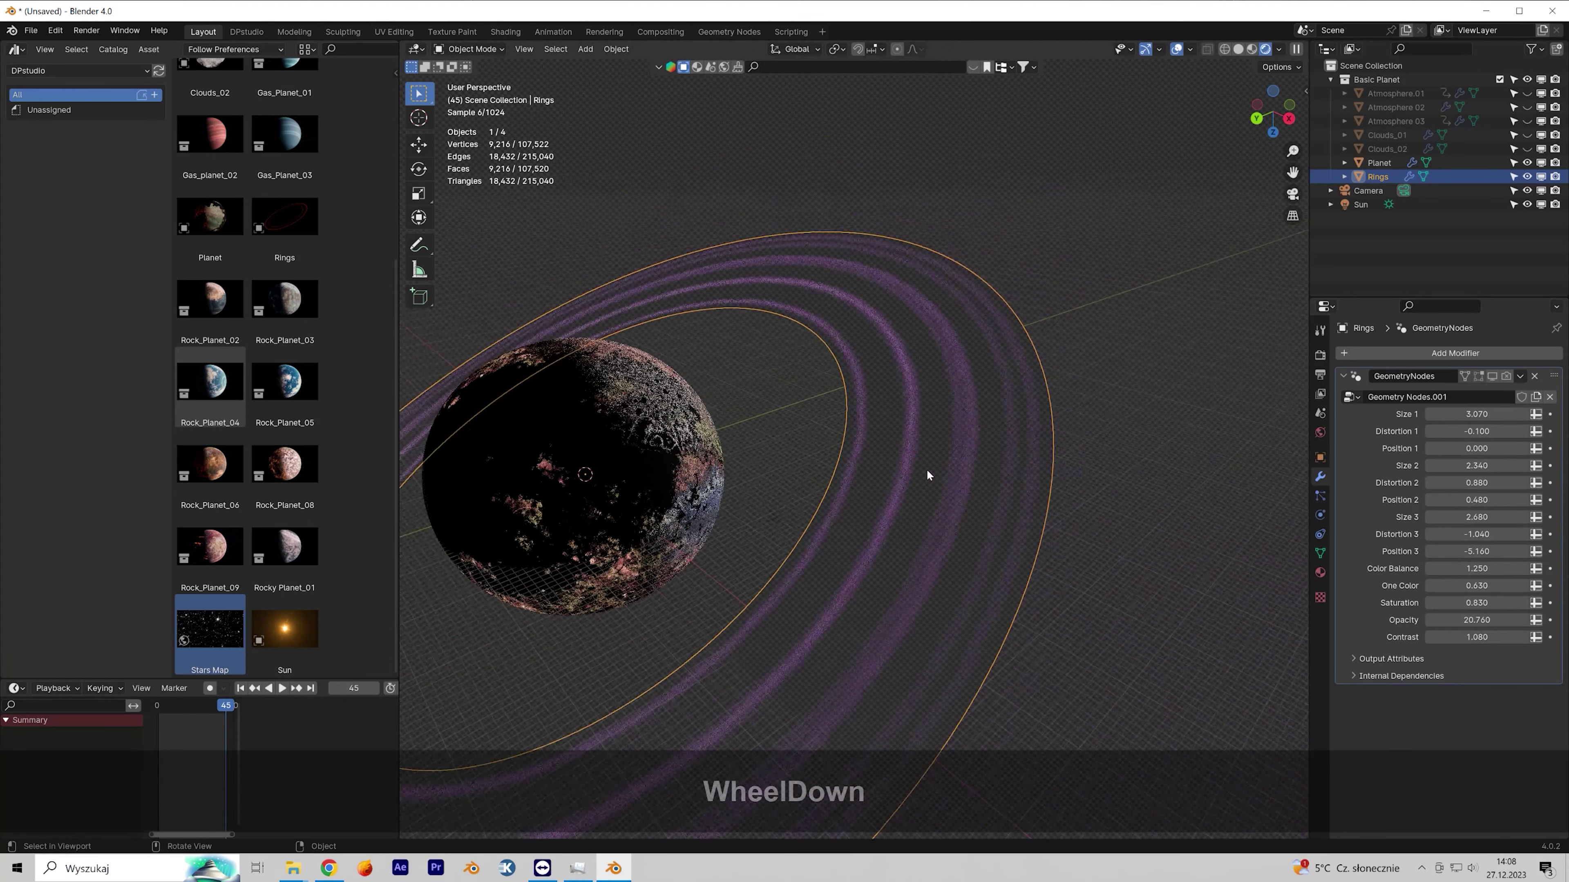
middle_drag(927, 474, 862, 482)
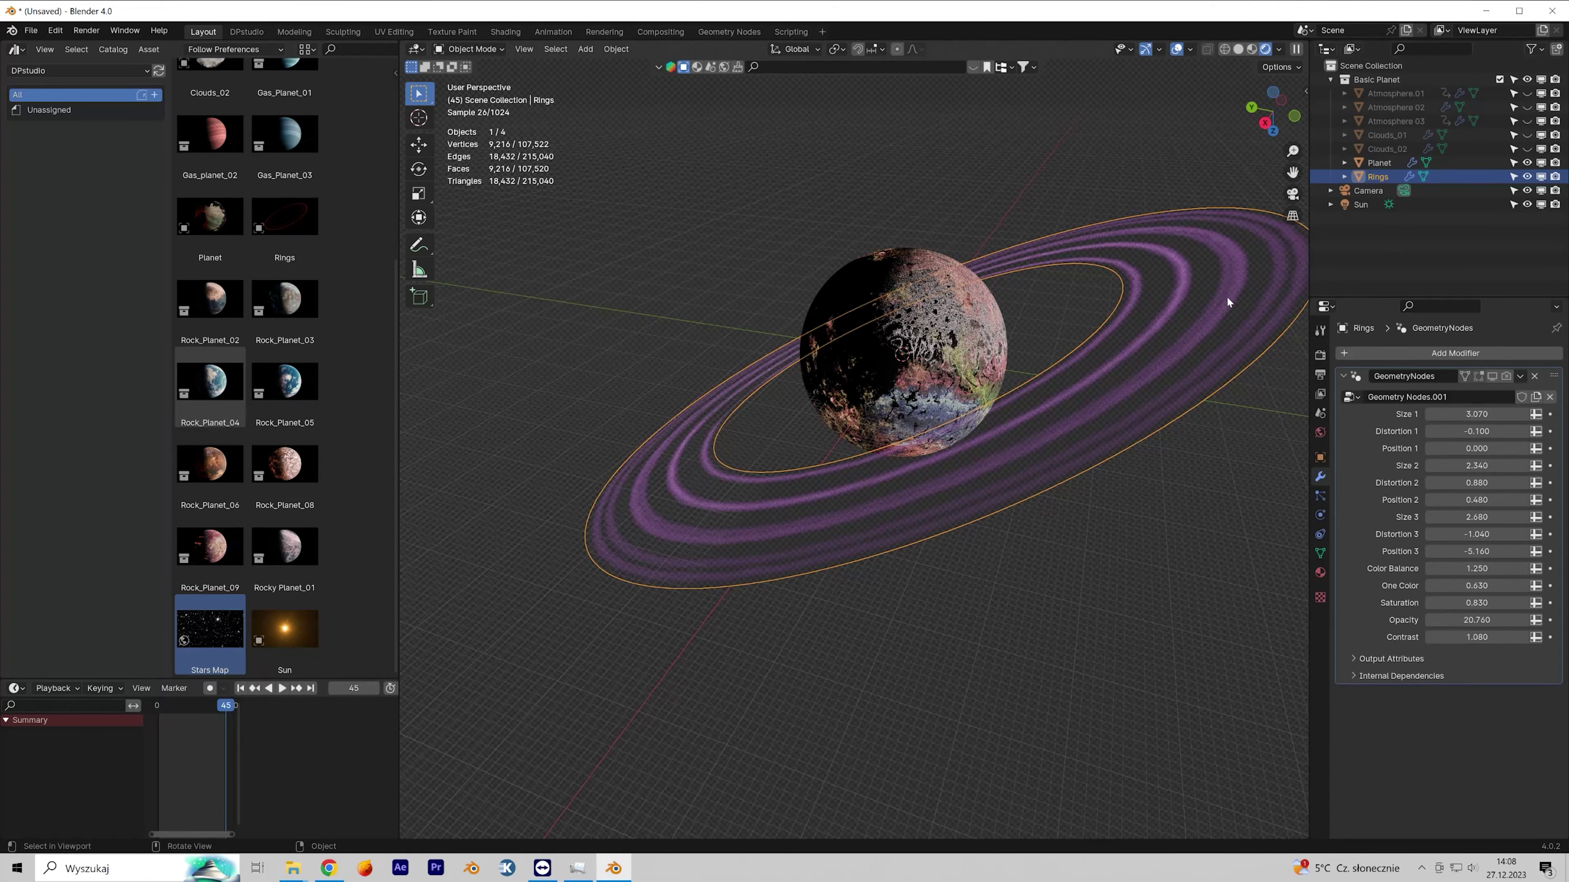
Step: Unhide the planet's Clouds_02 object and select it to show its modifier settings
click(1404, 149)
click(1527, 149)
click(1400, 149)
scroll(1006, 304, up, 3)
shift+middle_drag(1011, 301, 763, 309)
scroll(937, 424, up, 4)
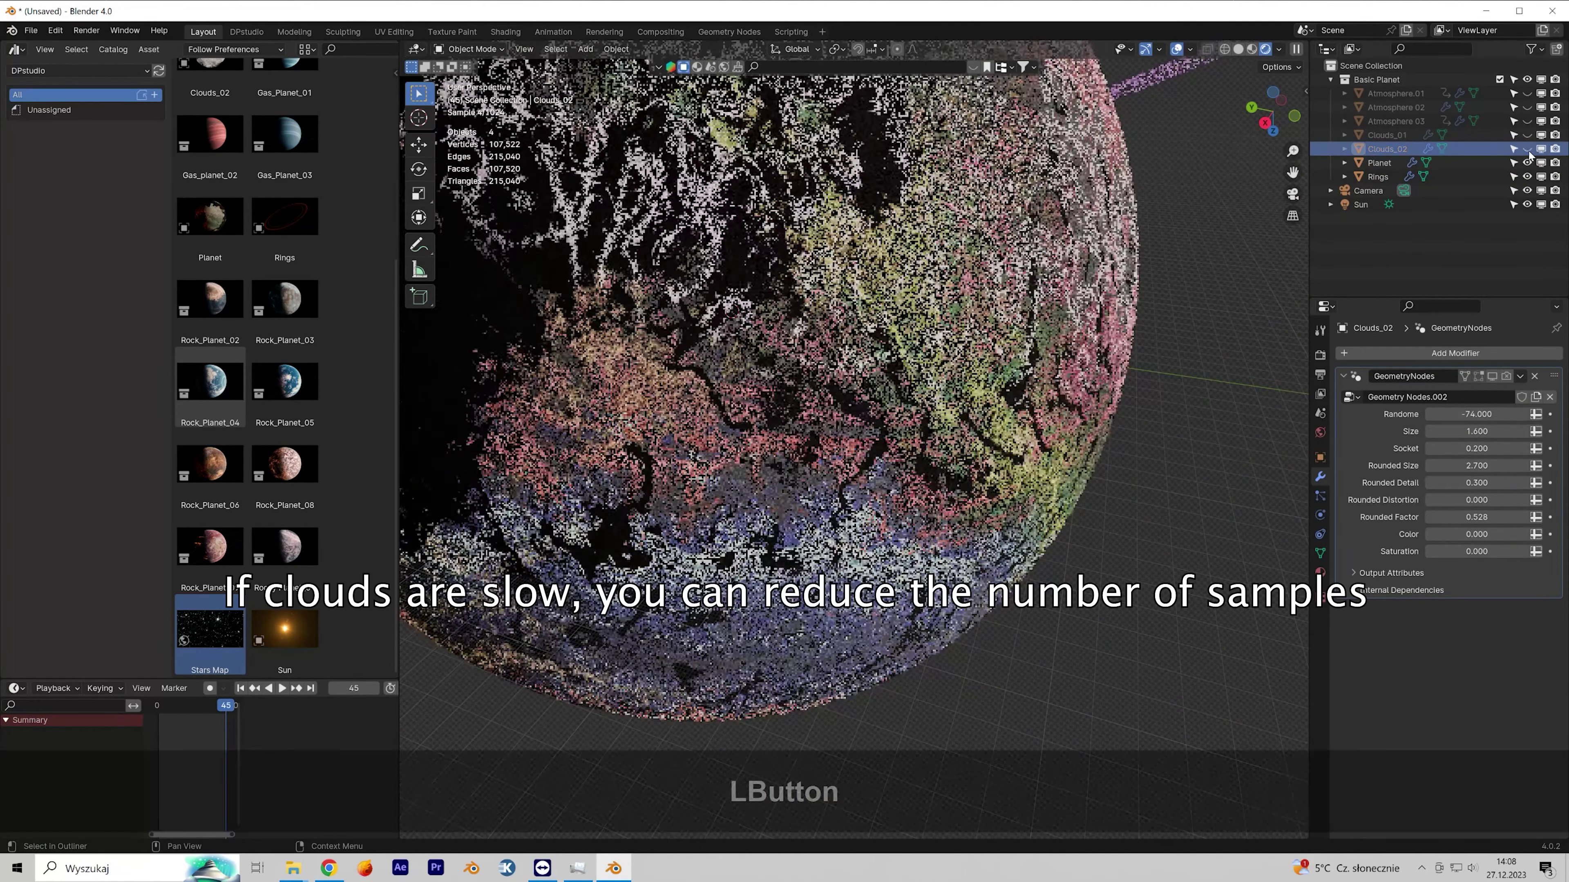
click(979, 461)
middle_drag(978, 460, 1019, 427)
shift+middle_drag(587, 463, 875, 476)
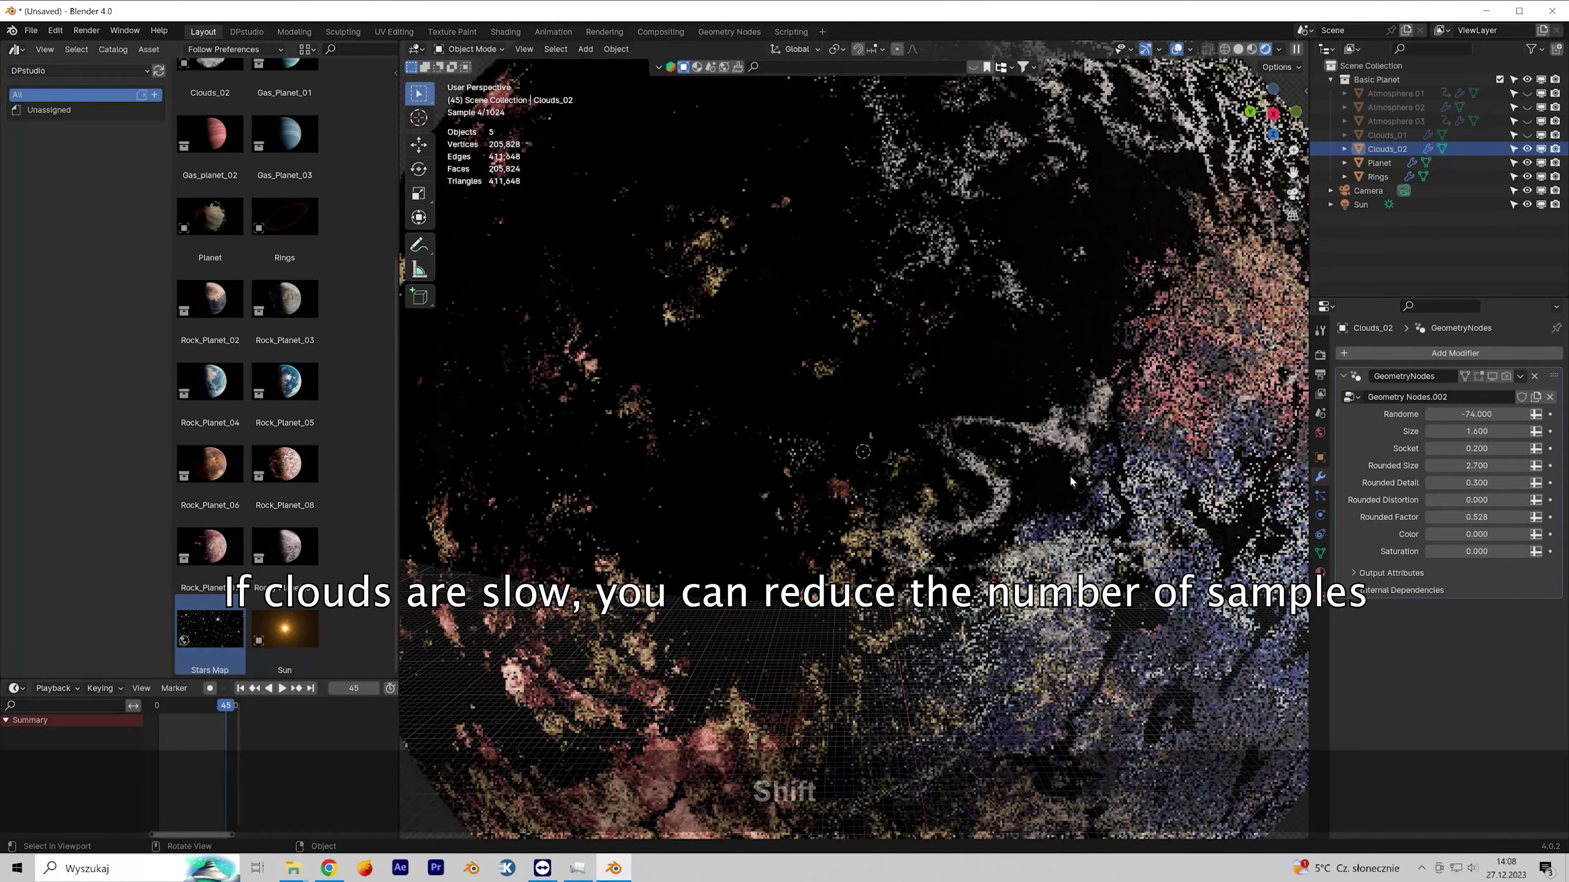
Step: Set the Volumes Max Steps to 10 in the render settings
click(1320, 374)
click(1320, 356)
scroll(1386, 648, down, 3)
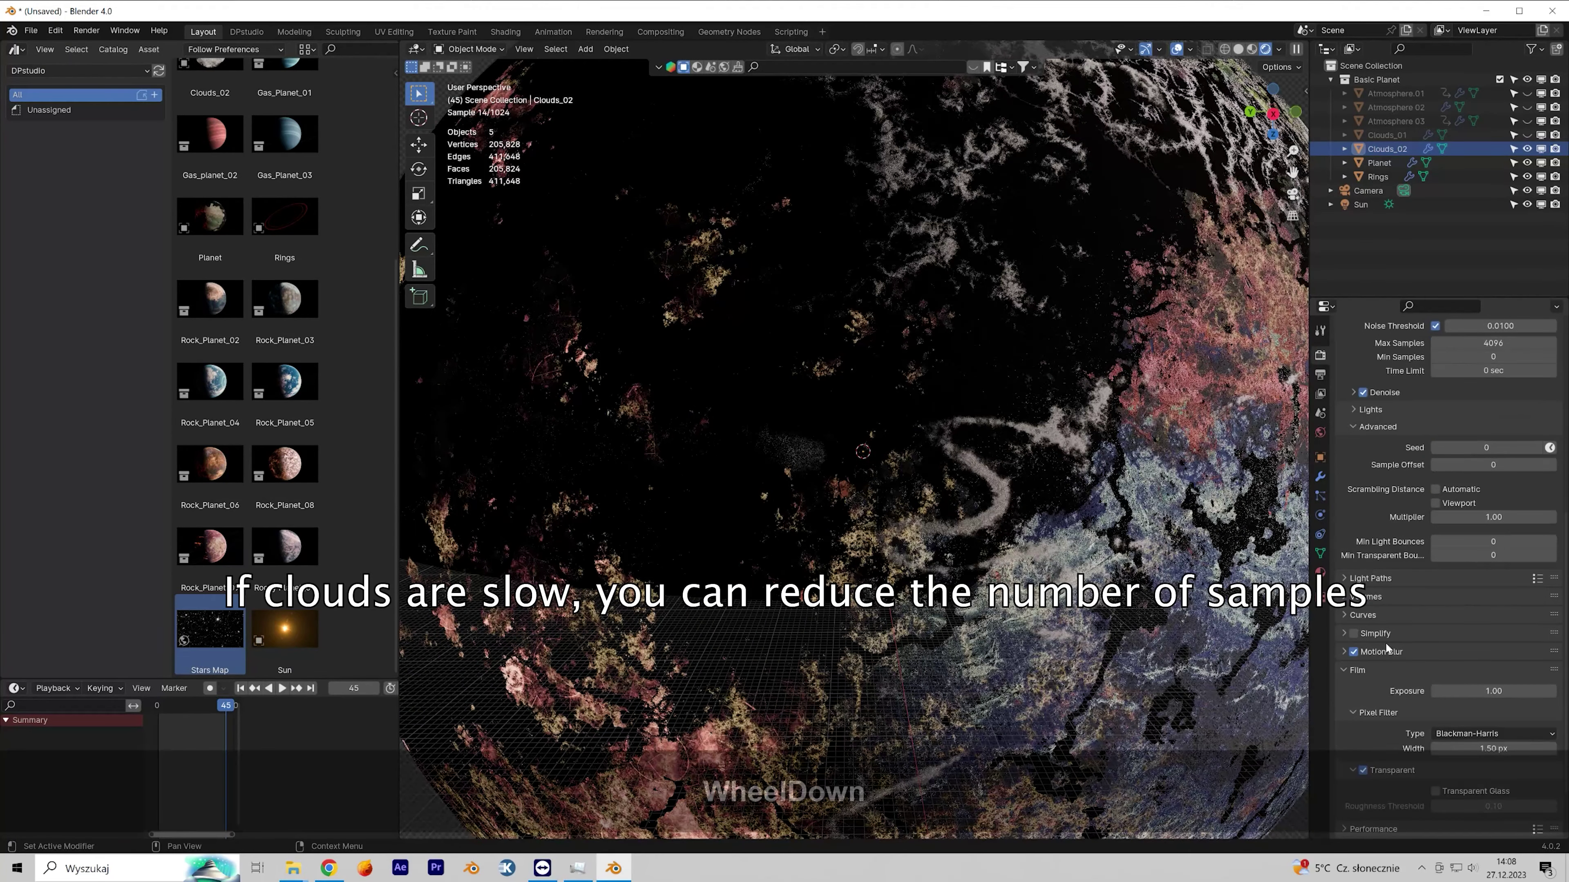
click(1346, 598)
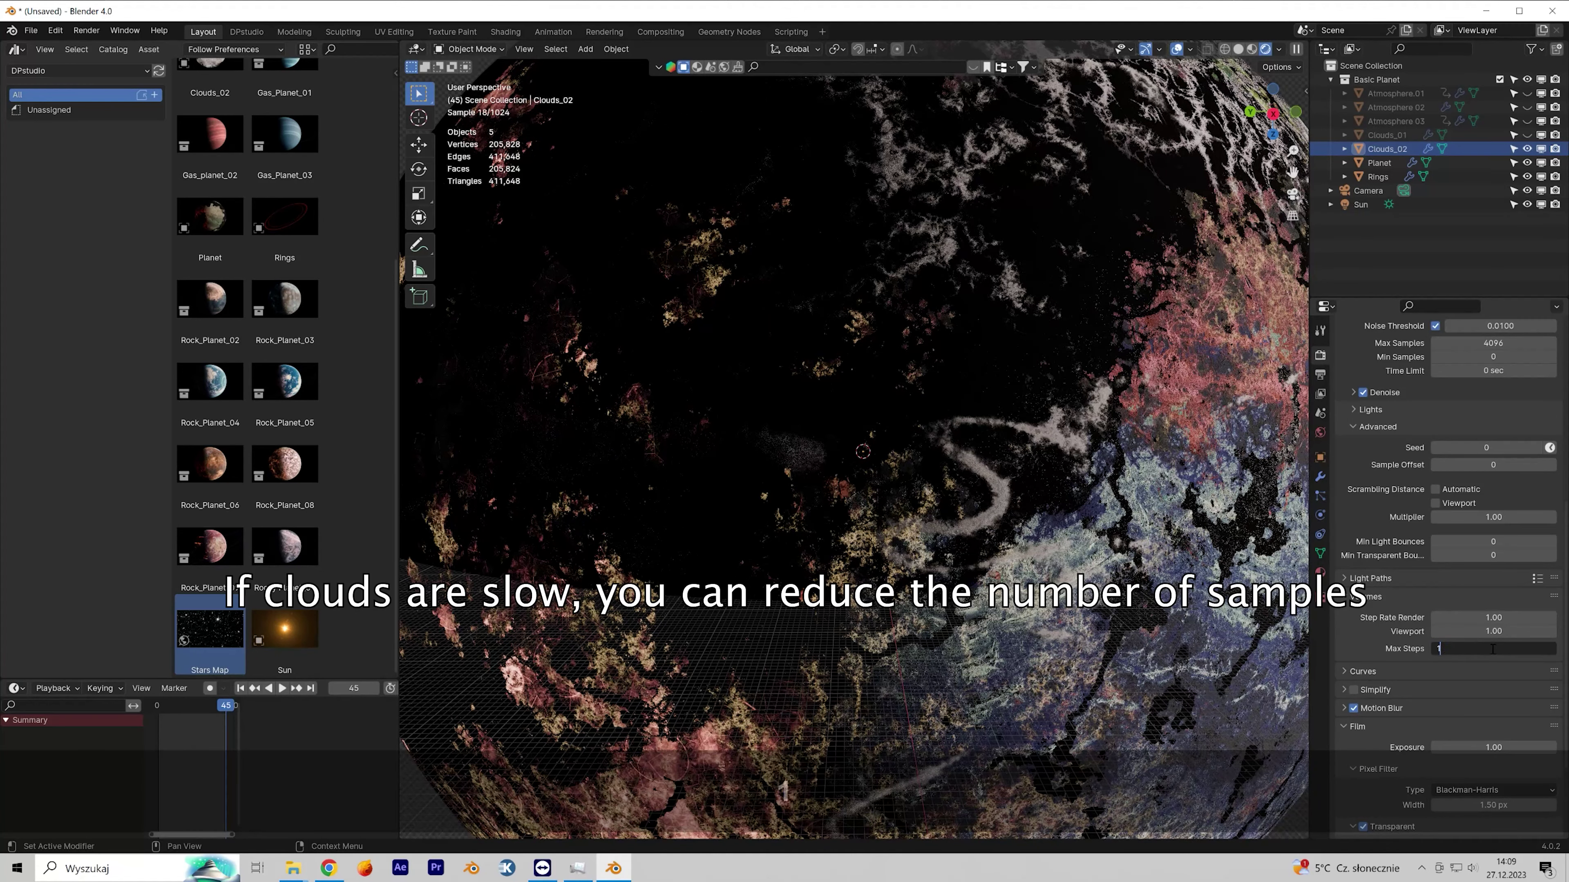
click(1367, 648)
scroll(1082, 530, down, 2)
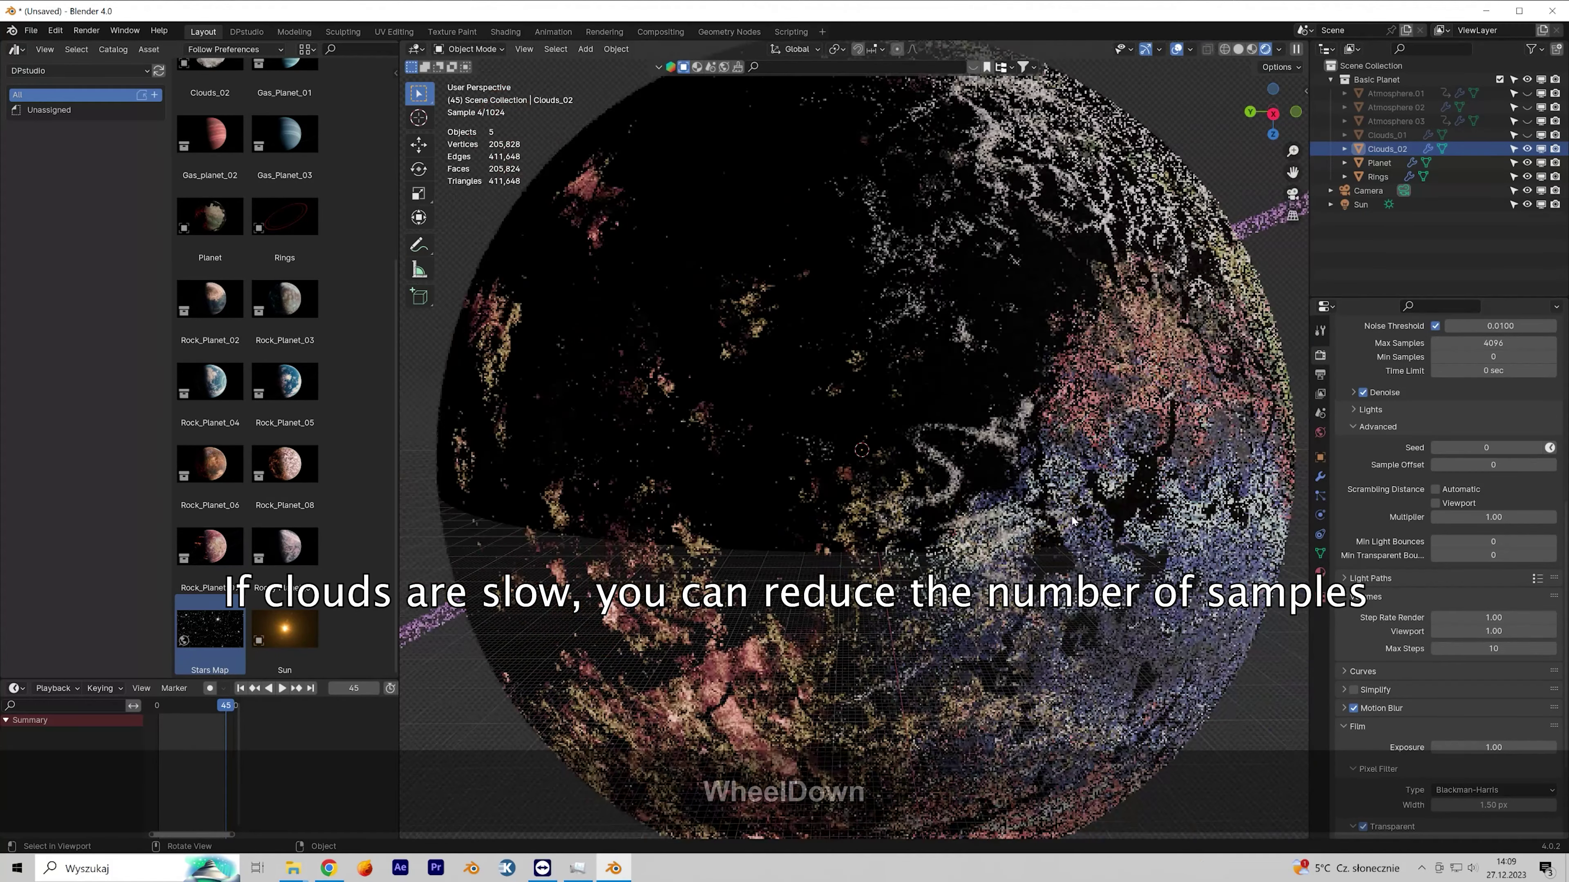
Step: Unhide Clouds_01 and set its Randome -72.69, Size 1.57, Factor 0.628, Randome 2 -0.84, Detail 2 0.89, Distortion 2 0.28 and Rounded 2 3.37
middle_drag(1093, 514, 1117, 517)
click(1402, 135)
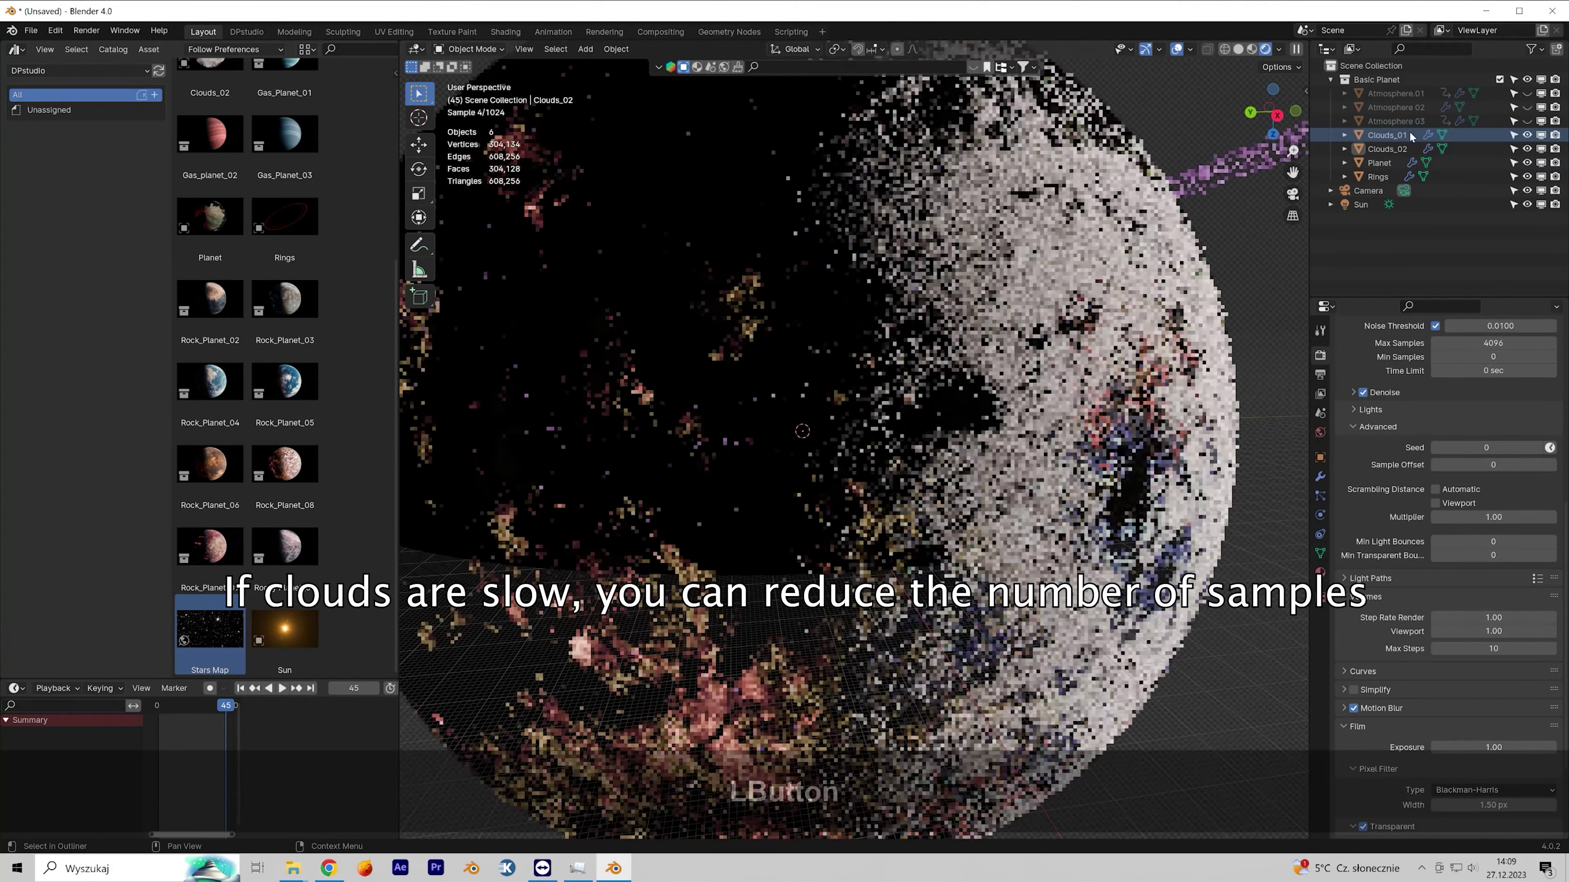
shift+middle_drag(1103, 418, 796, 443)
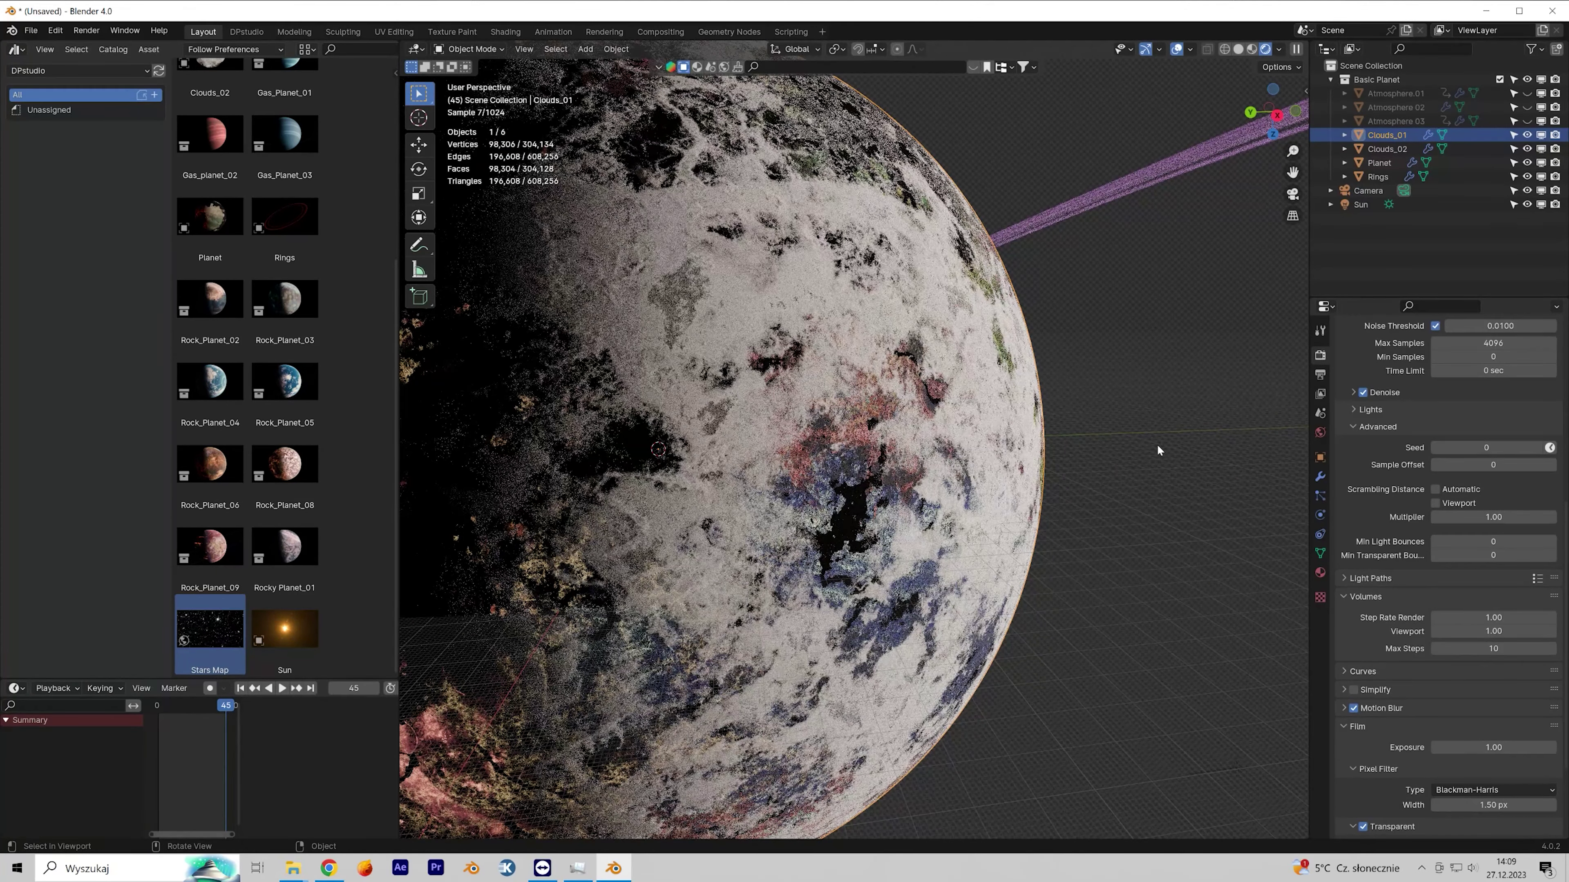
click(1320, 476)
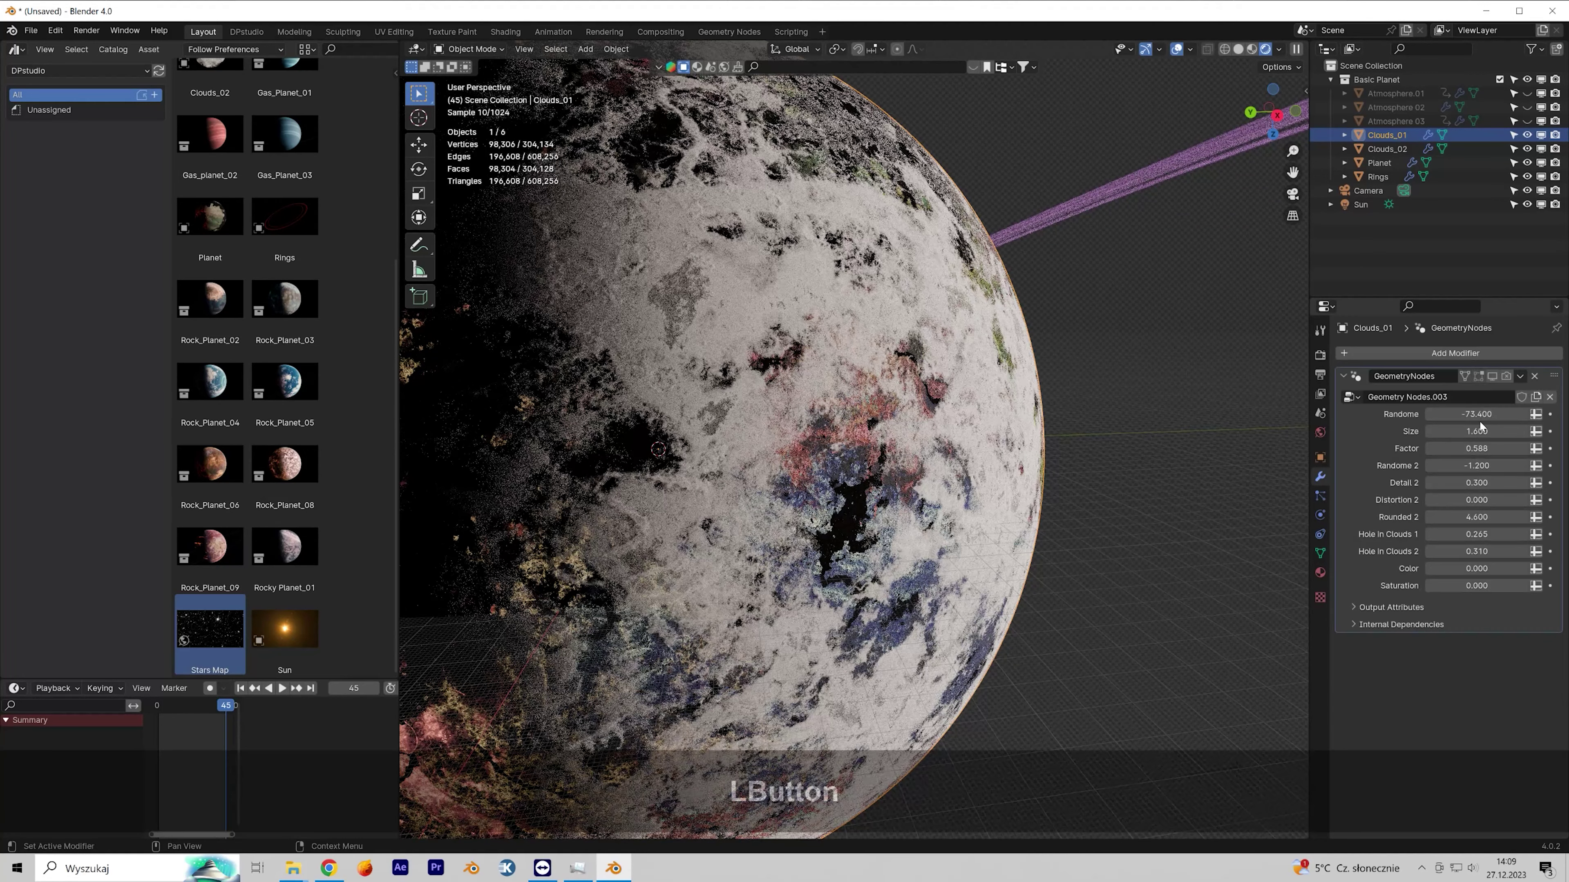
drag(1477, 414, 1477, 535)
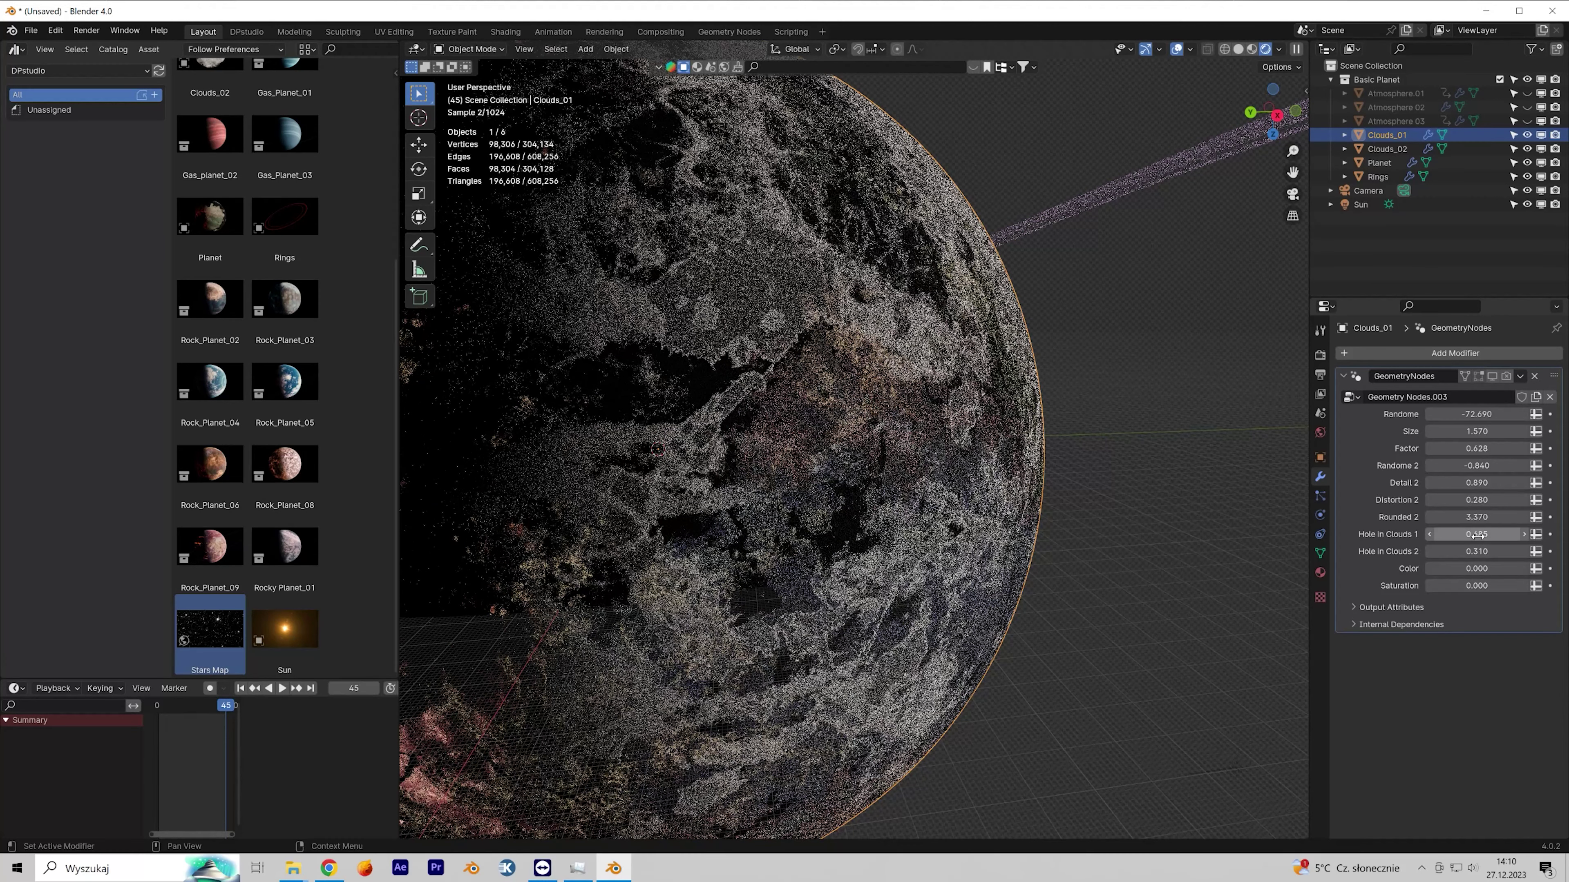
Step: Set Clouds_01's Hole in Clouds 1 to 0.535, Hole in Clouds 2 to 0.37, Color to -0.95 and Saturation to 0.52, then select Clouds_02
drag(1477, 535, 1451, 586)
click(1384, 149)
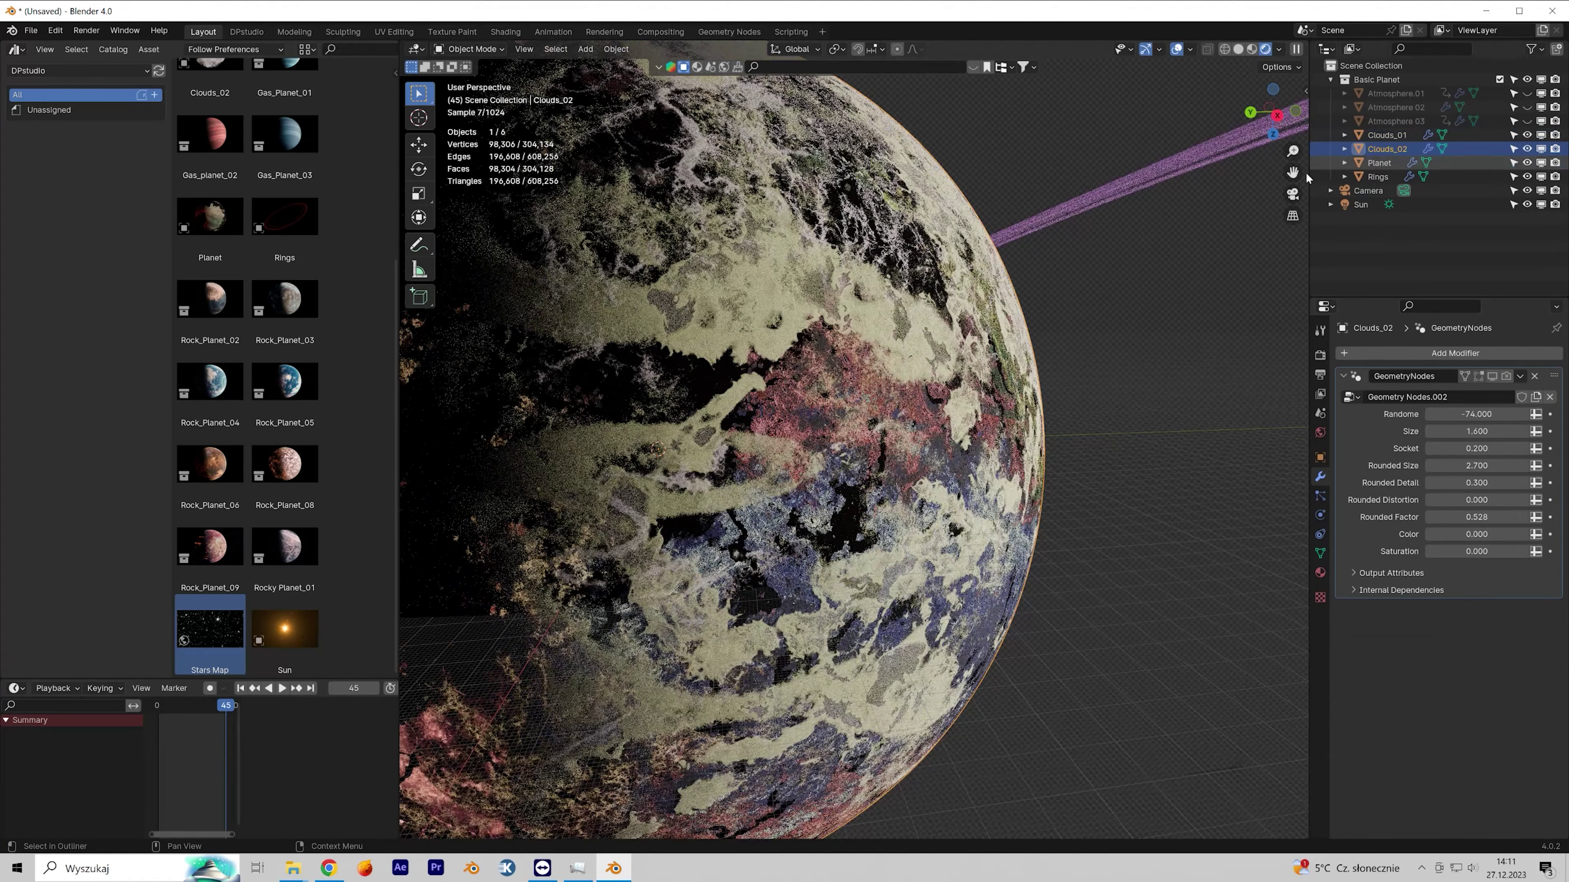
Step: Unhide Atmosphere 03 and set its Color to 0.48, Saturation to 1.24, Opacity to 1.69 and Density to 0.11
click(1527, 121)
click(1398, 121)
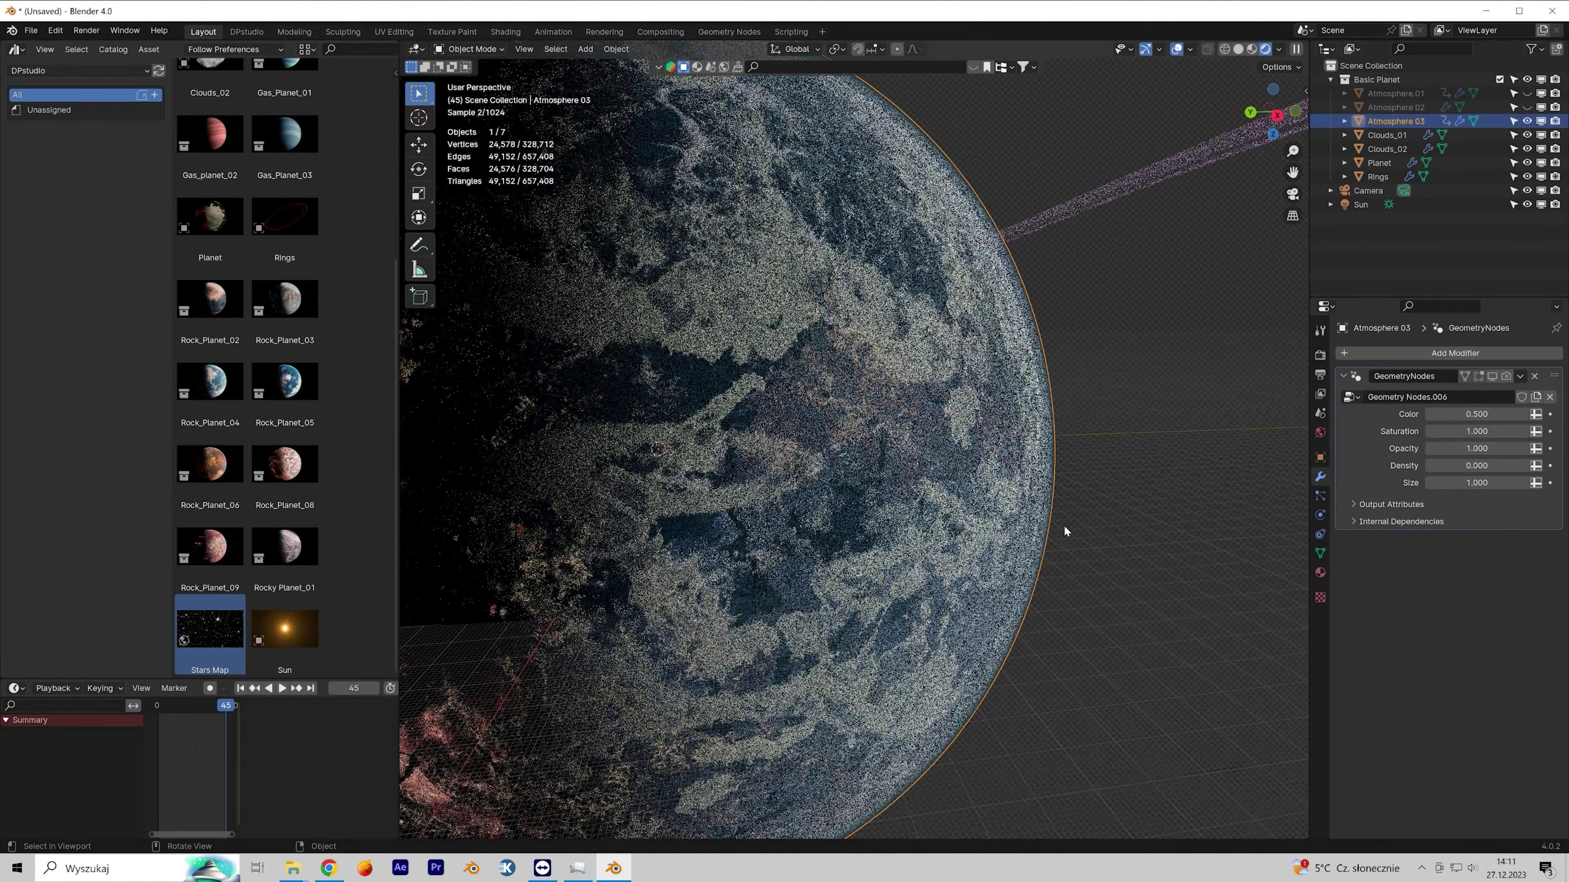
mouse_move(1476, 414)
mouse_down()
mouse_move(1525, 413)
mouse_move(1427, 413)
mouse_move(1519, 431)
mouse_move(1501, 431)
mouse_up()
drag(1476, 448, 1508, 448)
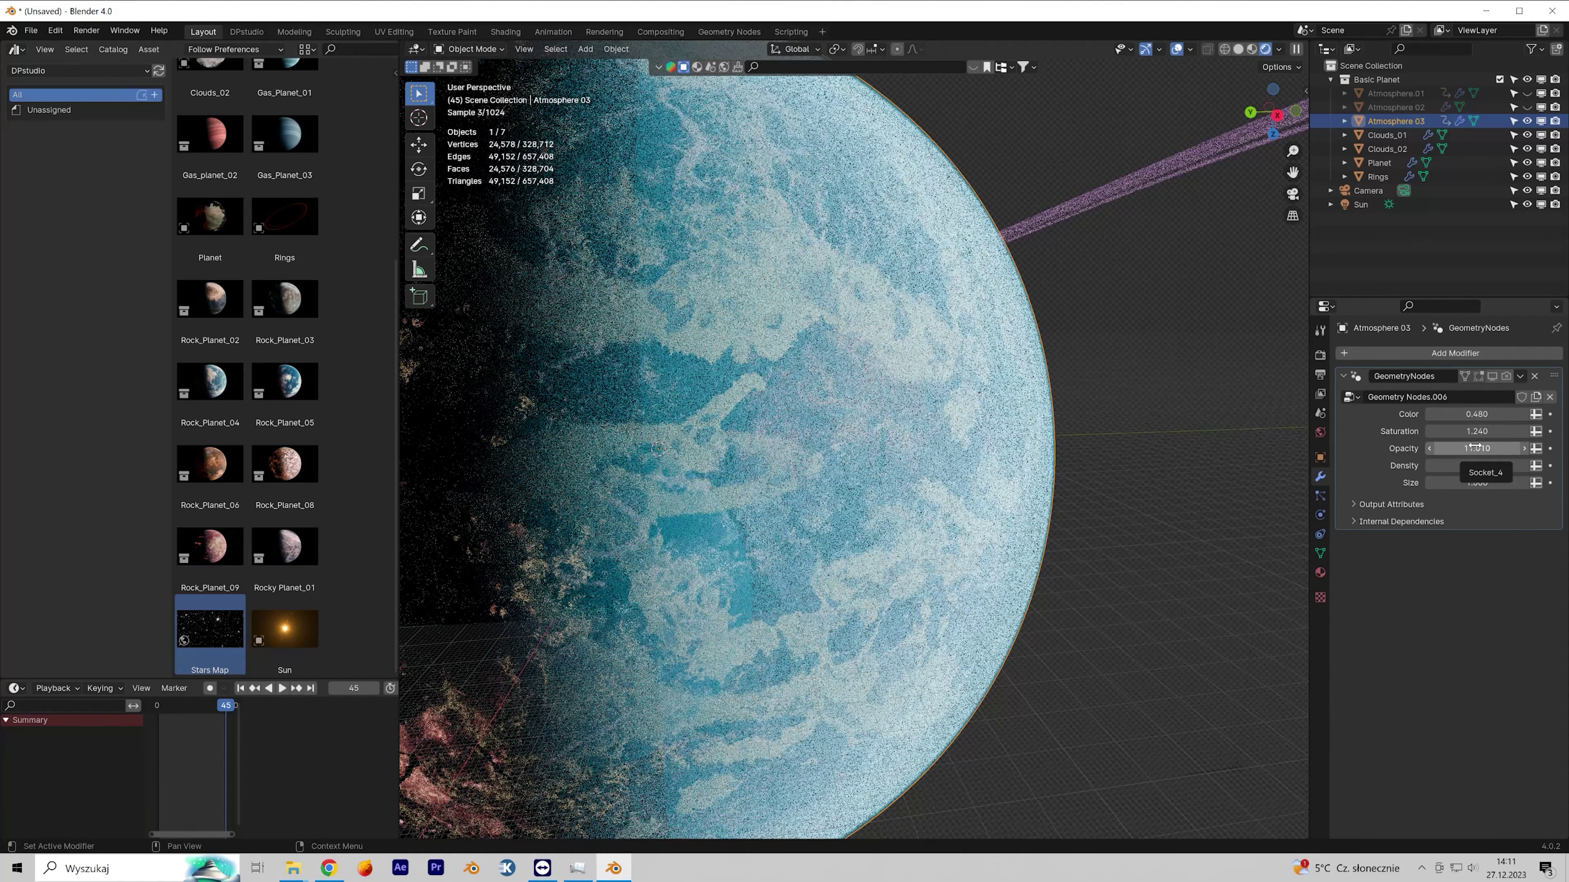
mouse_move(1474, 447)
mouse_down()
mouse_move(1432, 448)
mouse_move(1513, 466)
mouse_move(1464, 465)
mouse_up()
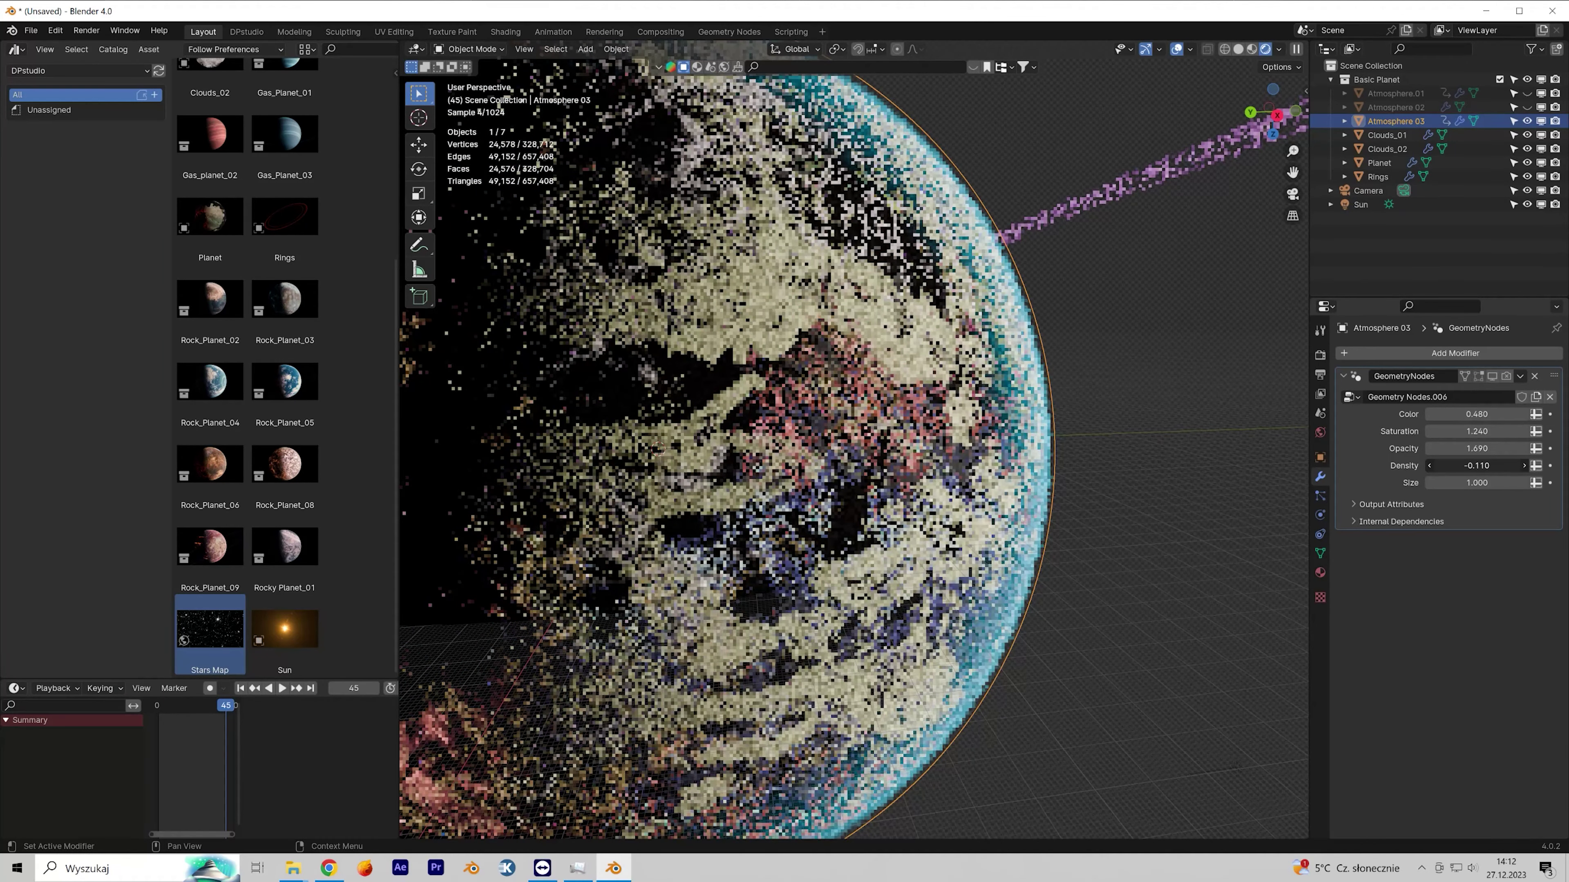
drag(1465, 465, 1470, 465)
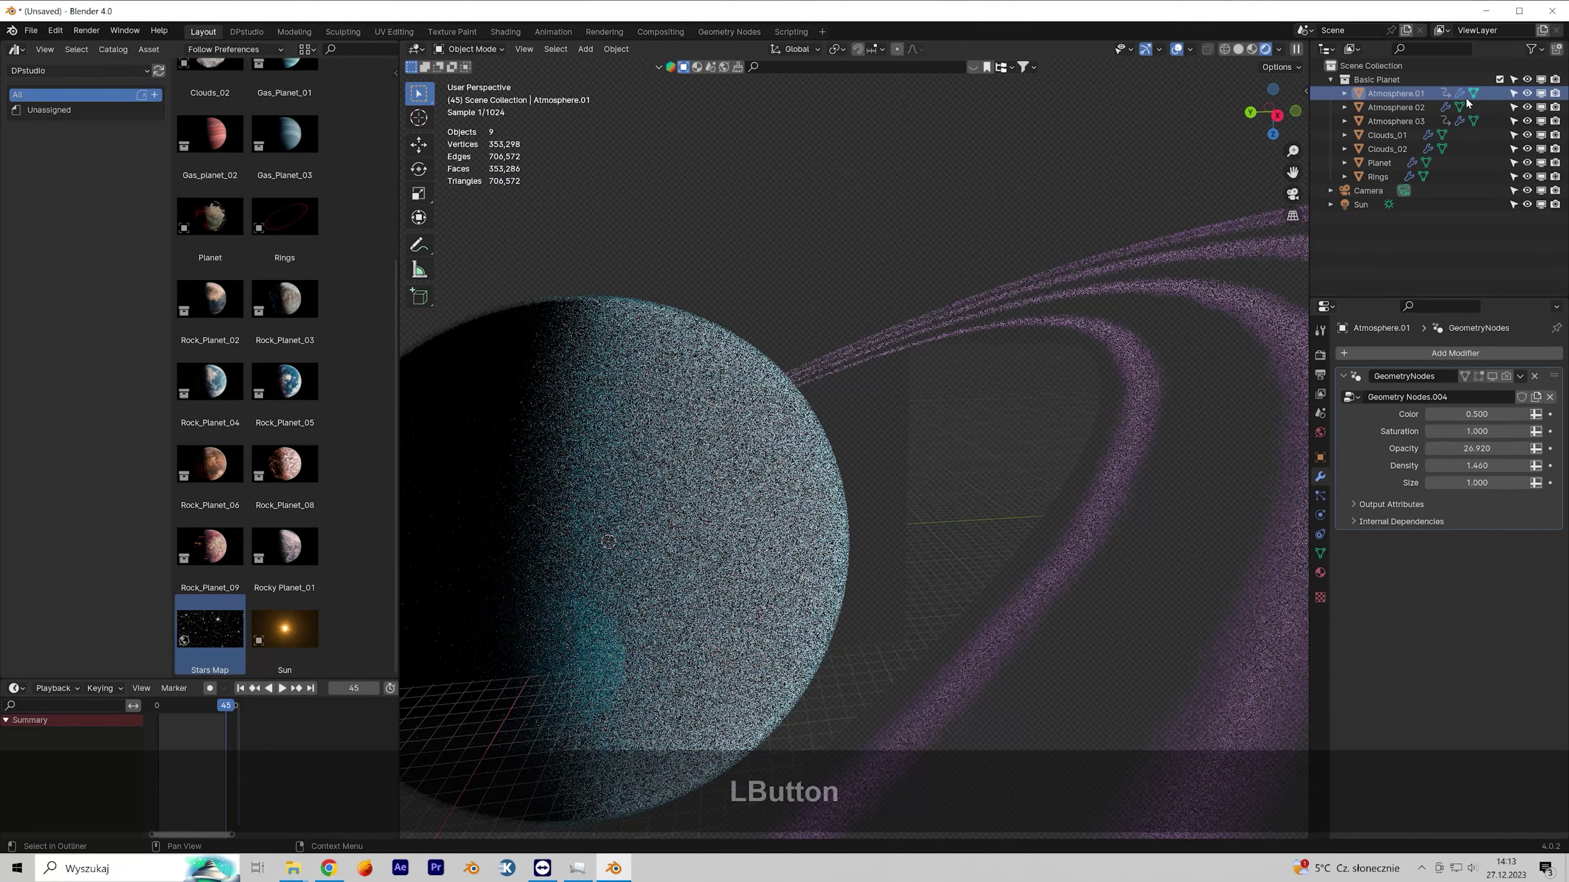
Step: Set Atmosphere.01's Saturation to 5.94 and Opacity to 0.65
click(1463, 416)
drag(1476, 431, 1440, 449)
click(1394, 112)
click(1394, 119)
click(1396, 92)
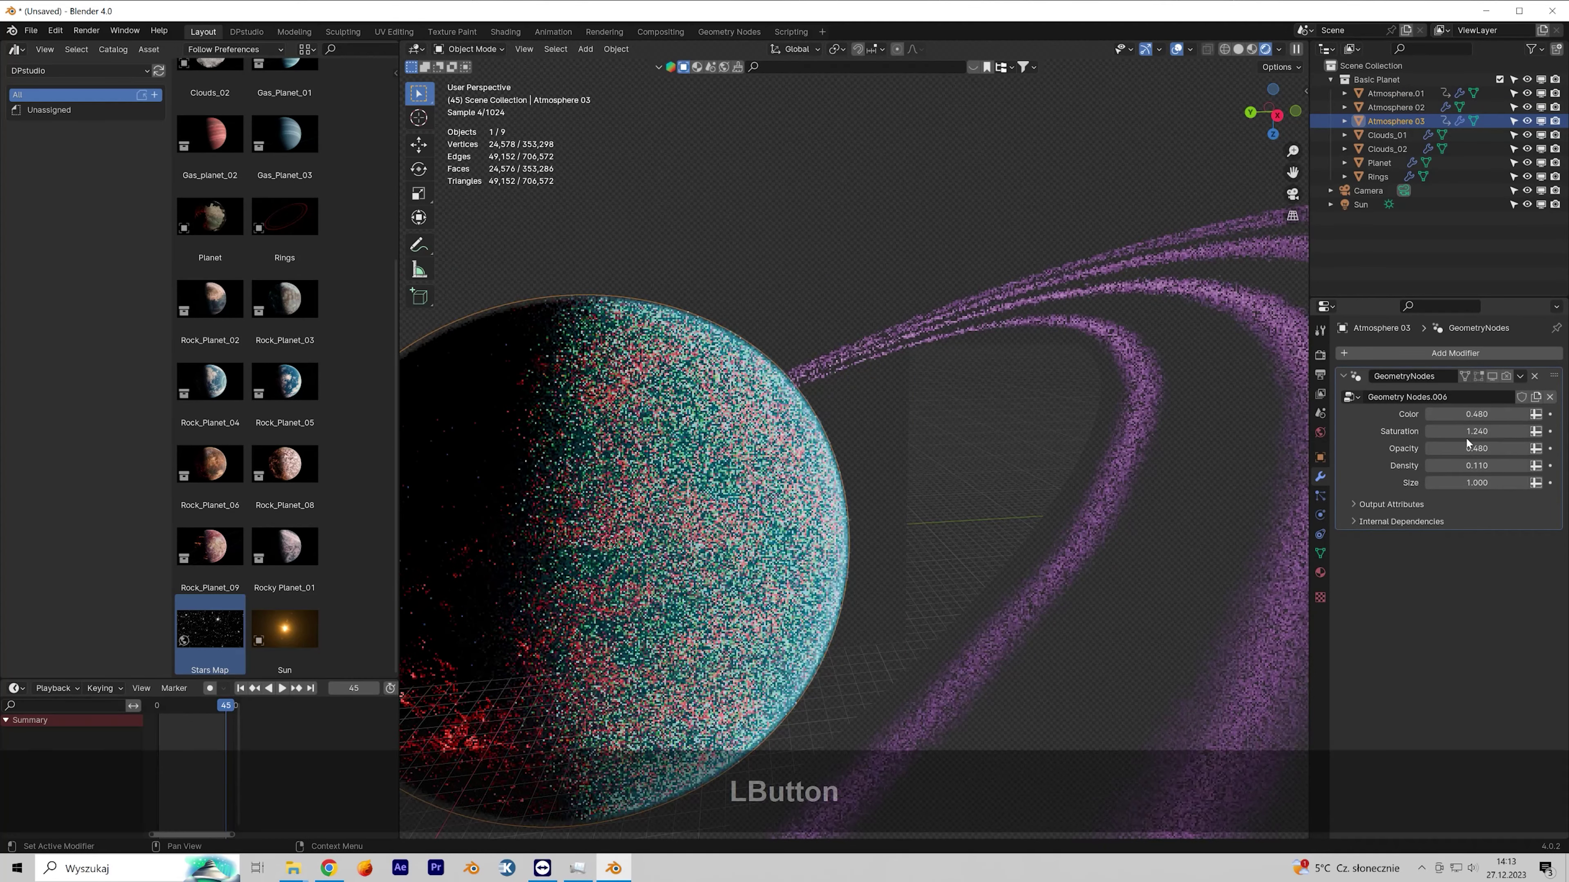
drag(1476, 448, 1441, 449)
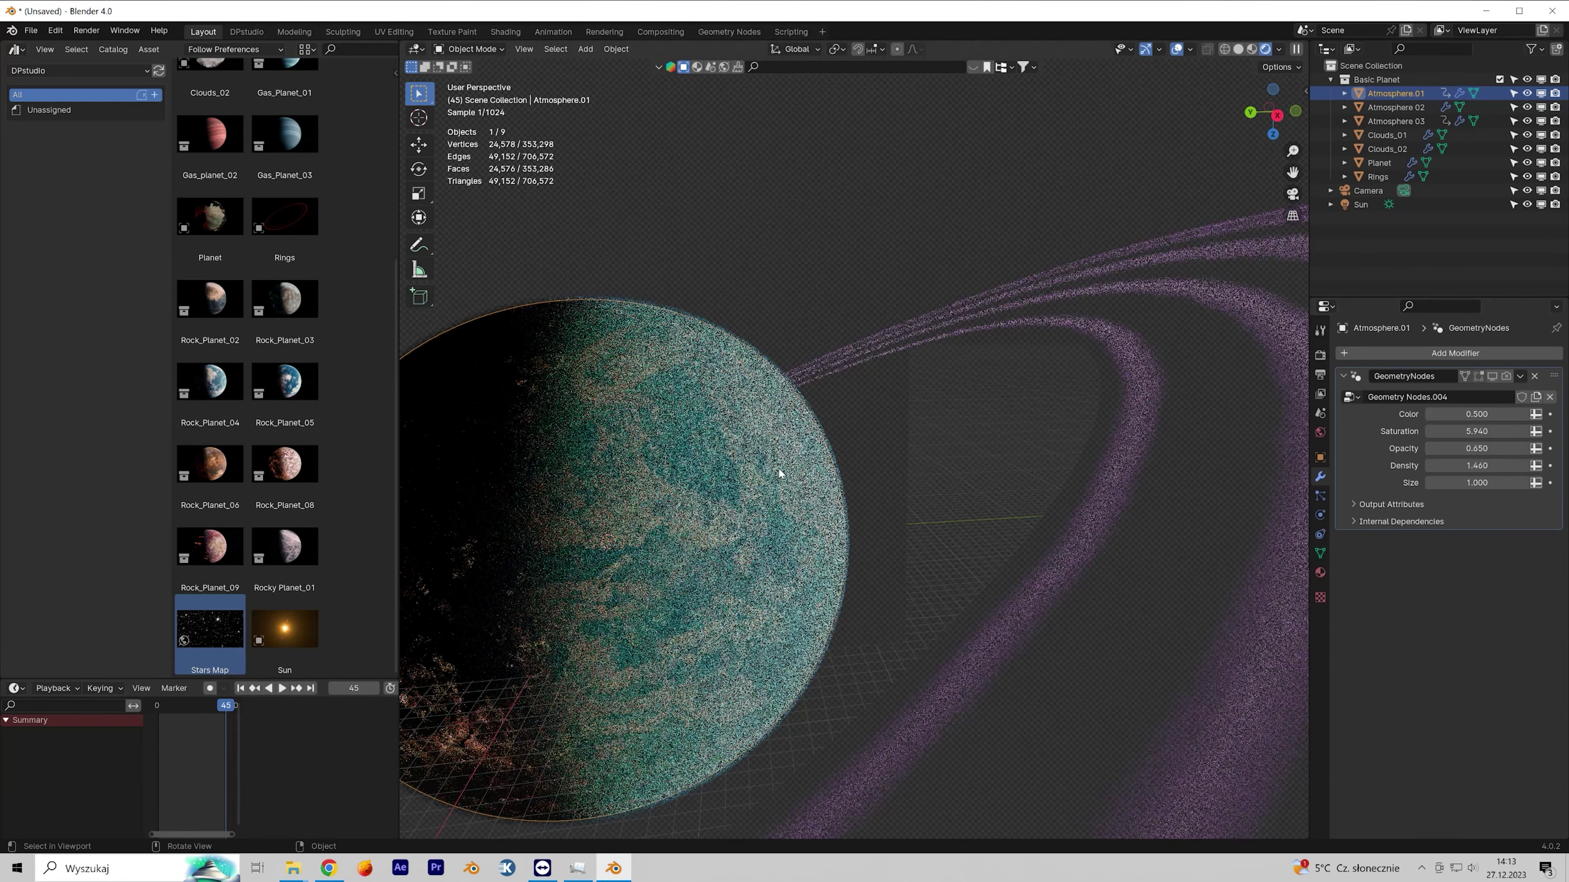
mouse_move(1528, 94)
mouse_down()
mouse_move(1527, 113)
mouse_move(1527, 92)
mouse_up()
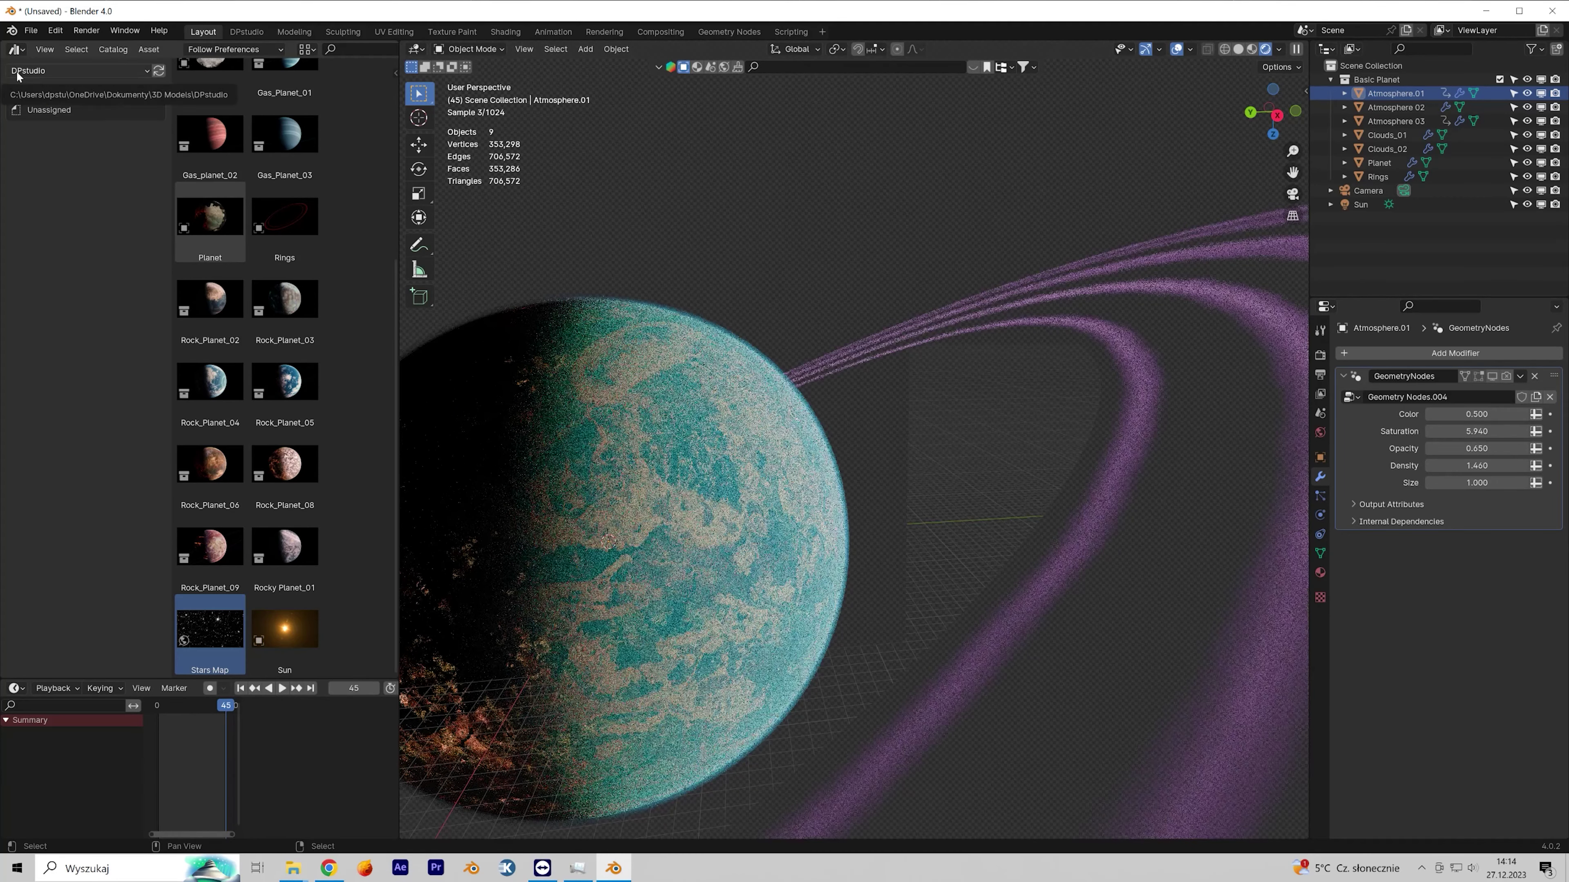
Step: Change the Timeline area to the Shader Editor, enlarge it over the asset library and collapse its node sidebar
click(16, 50)
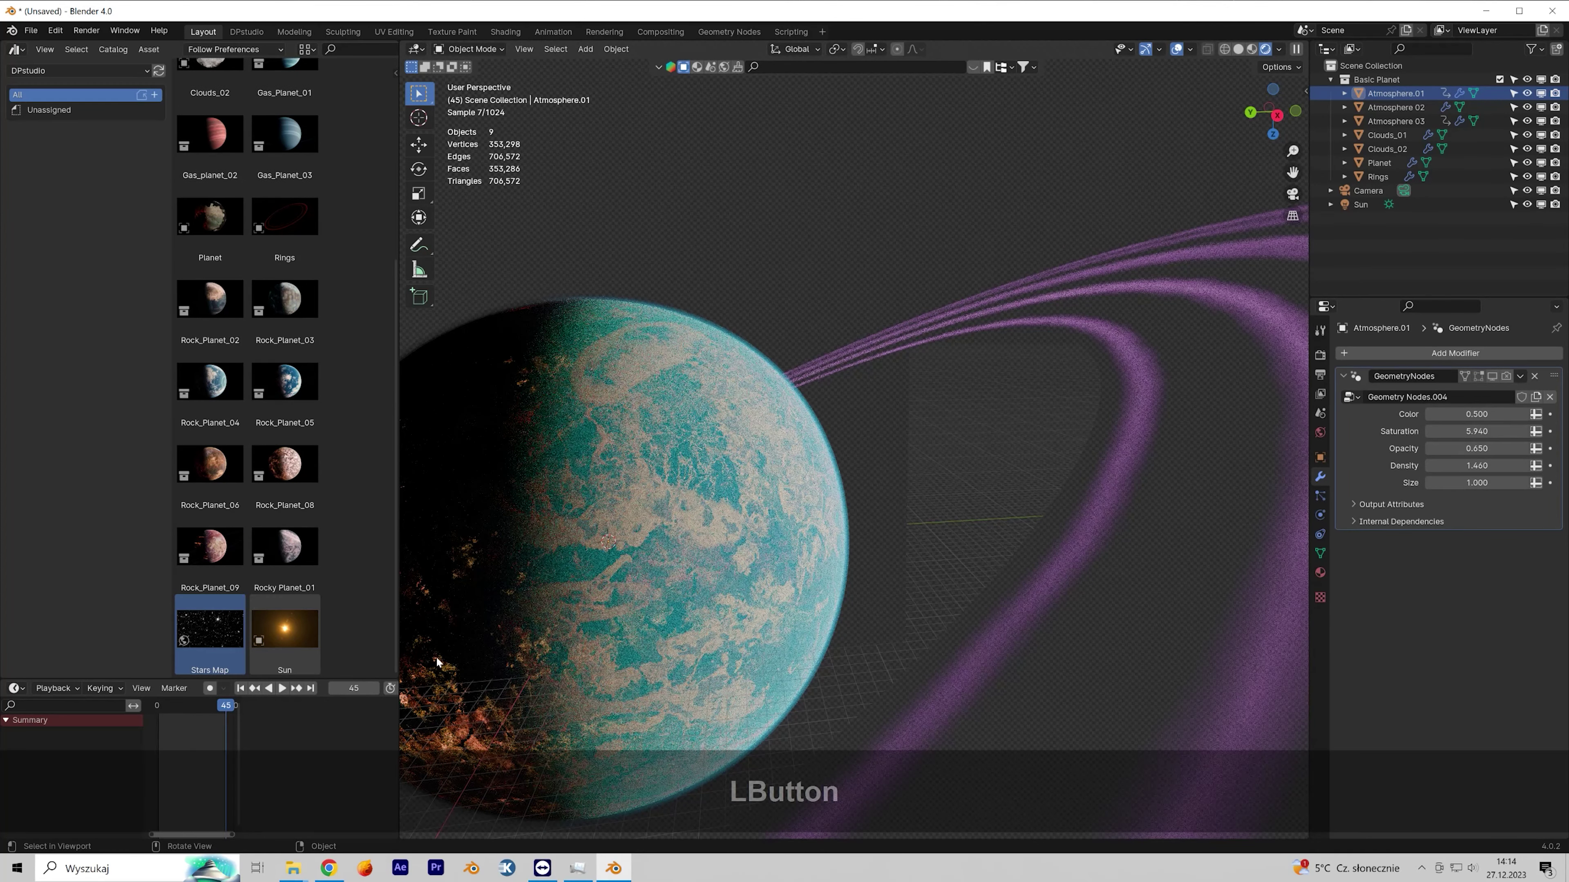
click(15, 688)
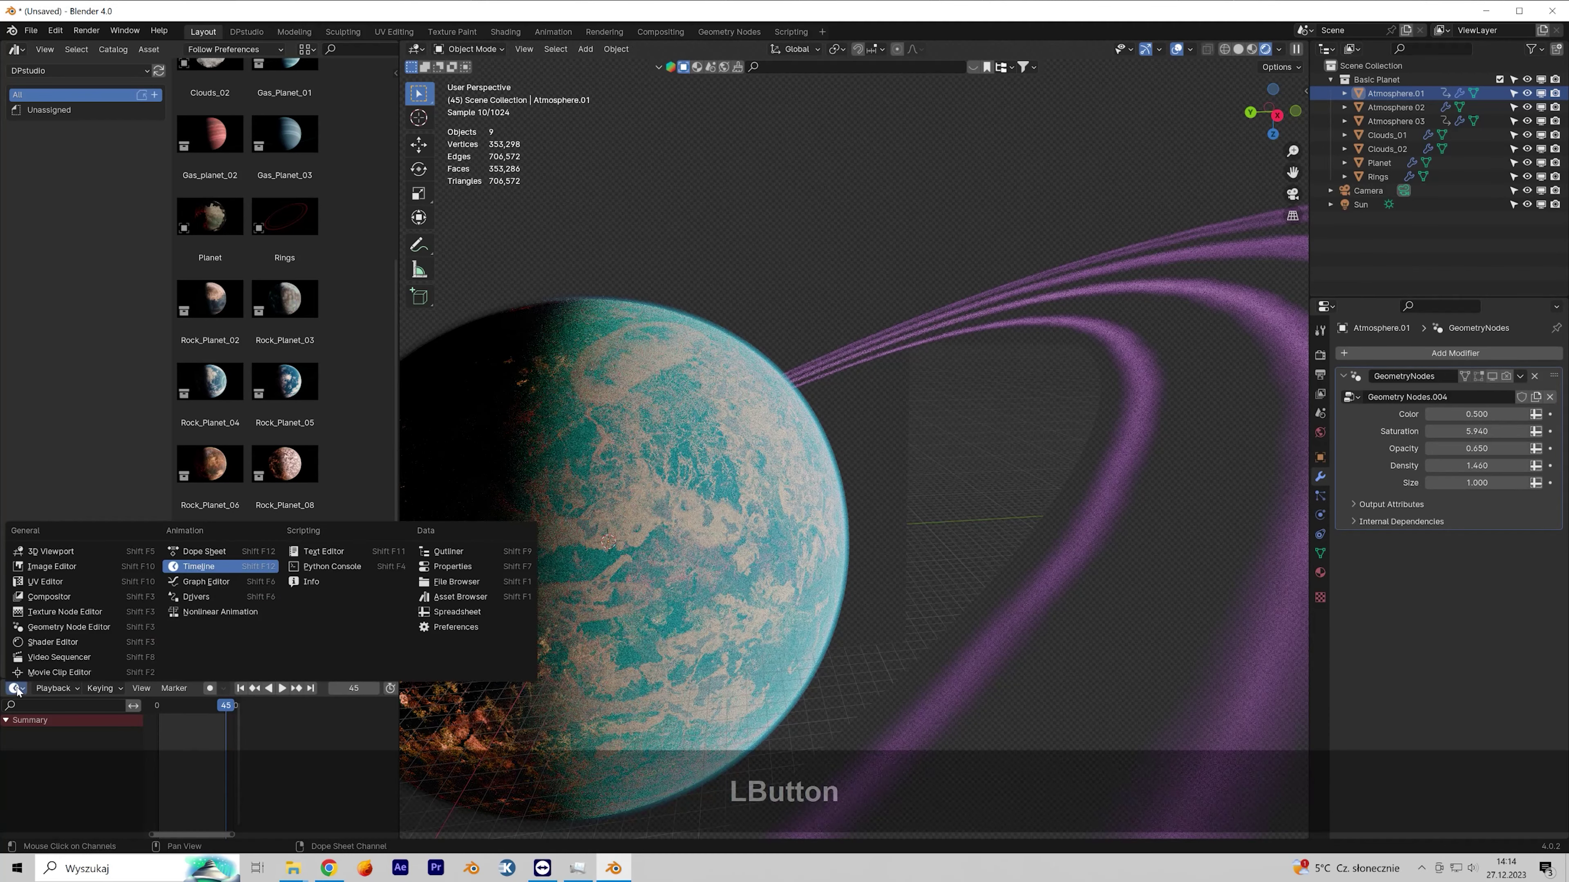
click(52, 642)
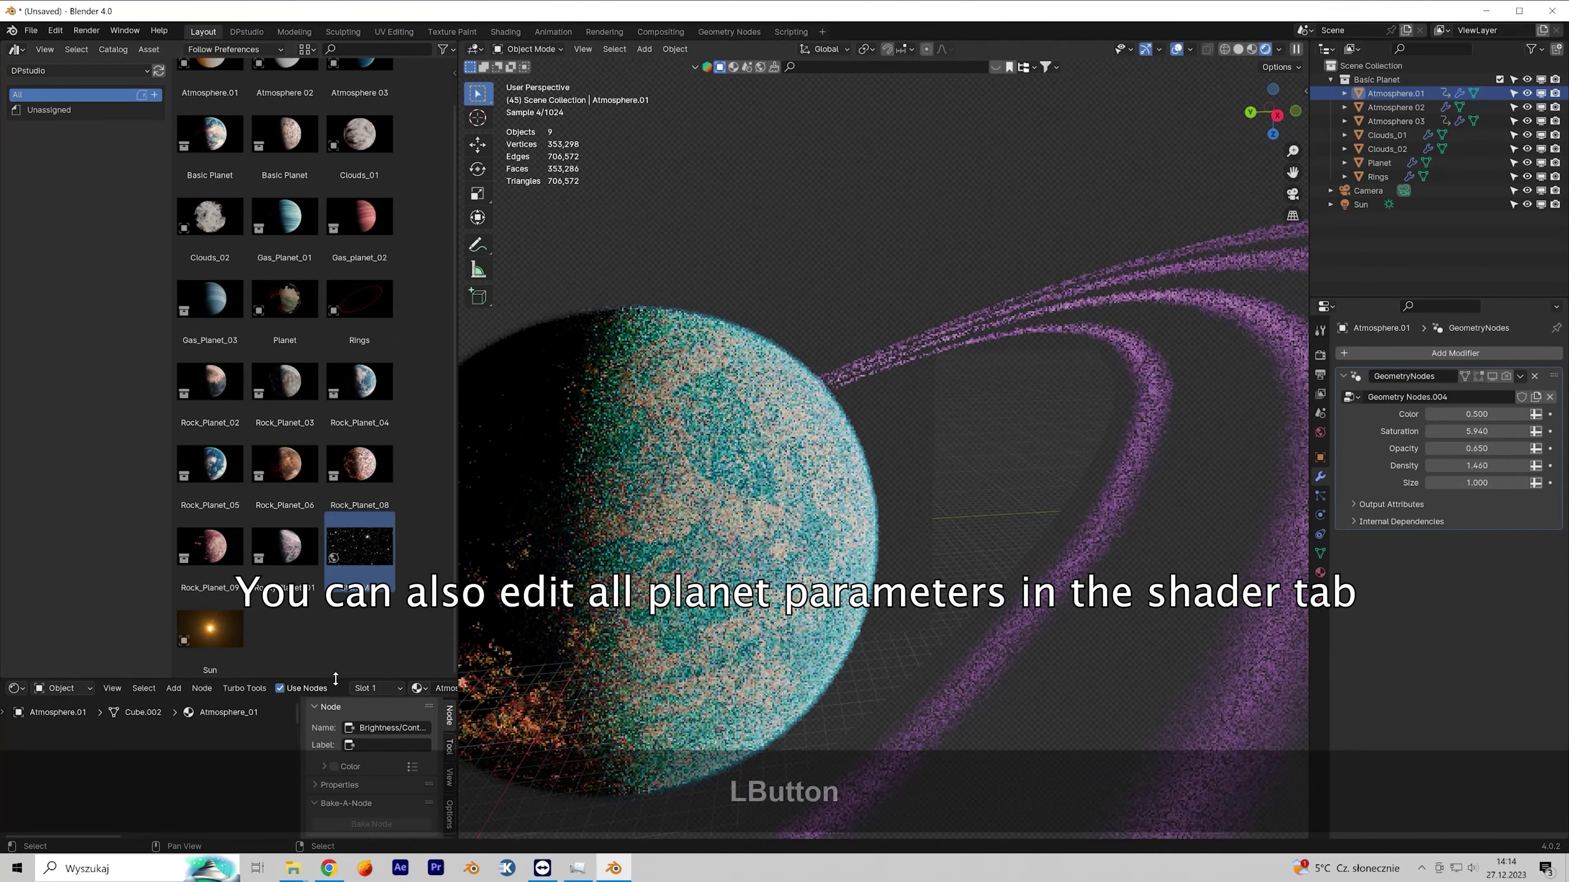
drag(335, 679, 336, 137)
middle_drag(96, 593, 199, 527)
scroll(200, 527, up, 2)
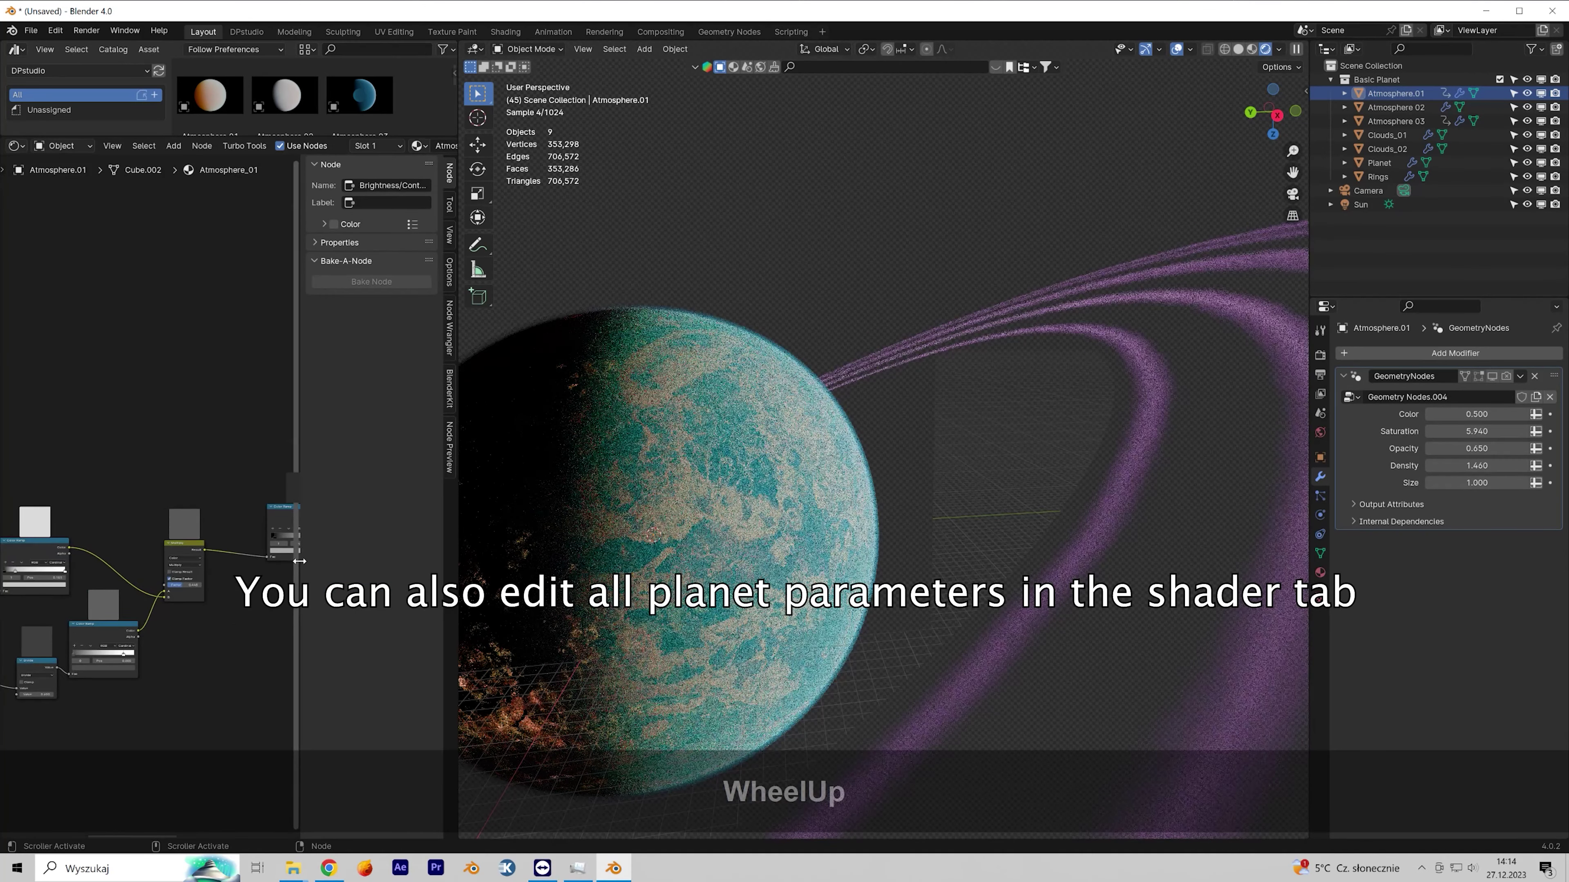
drag(300, 561, 442, 561)
Step: Examine the shader node trees of the three atmosphere objects and of Clouds_01
scroll(308, 623, down, 9)
middle_drag(304, 623, 265, 544)
scroll(213, 564, up, 16)
scroll(212, 581, down, 2)
click(1390, 109)
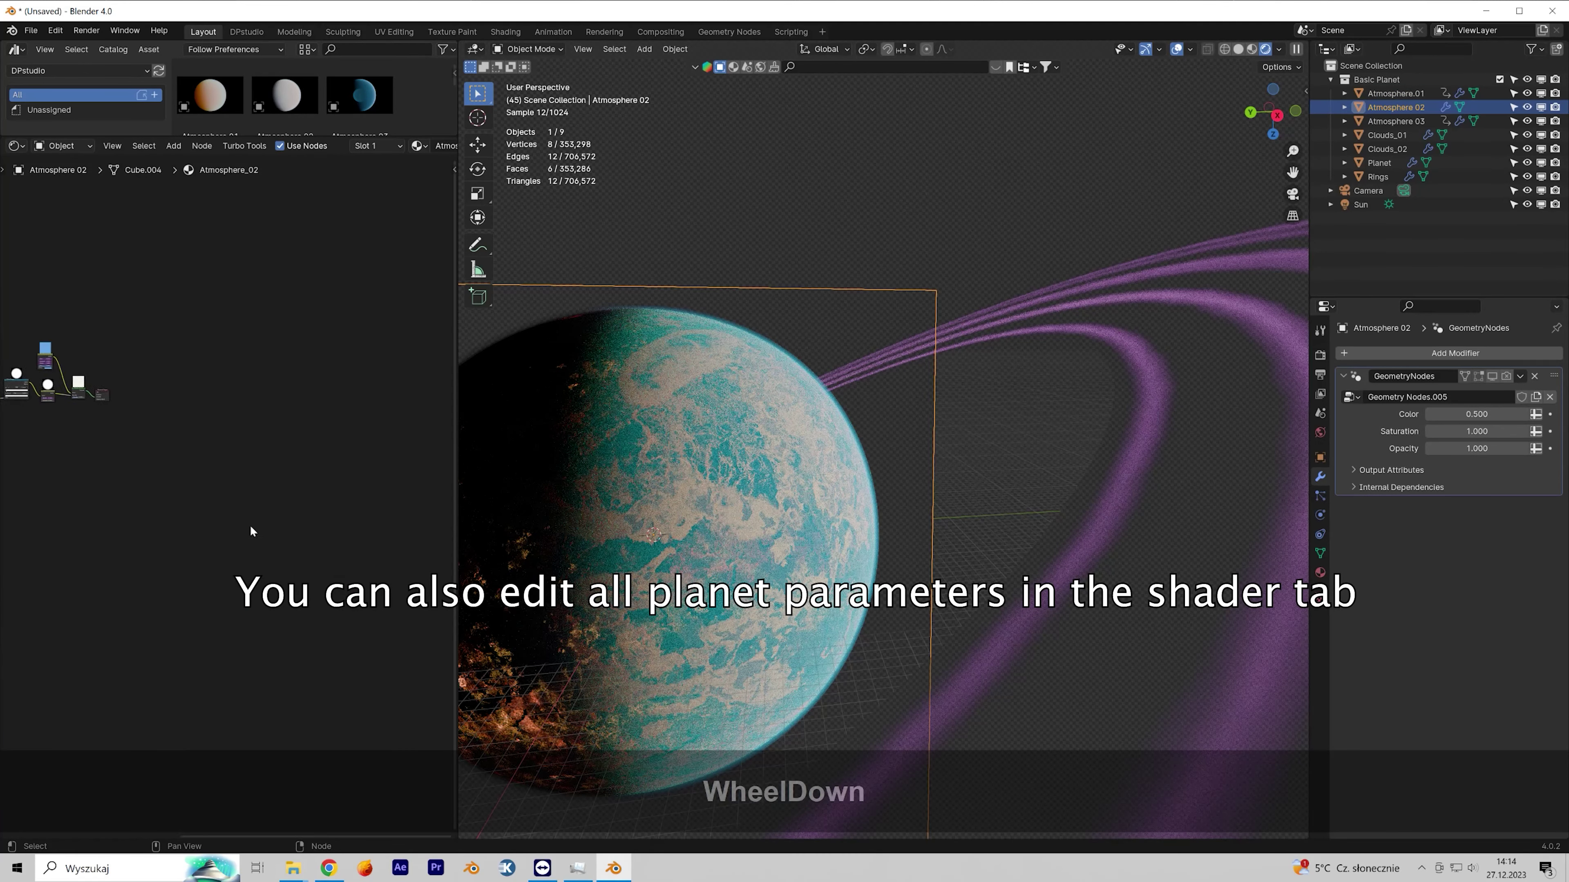
click(1398, 121)
click(1389, 135)
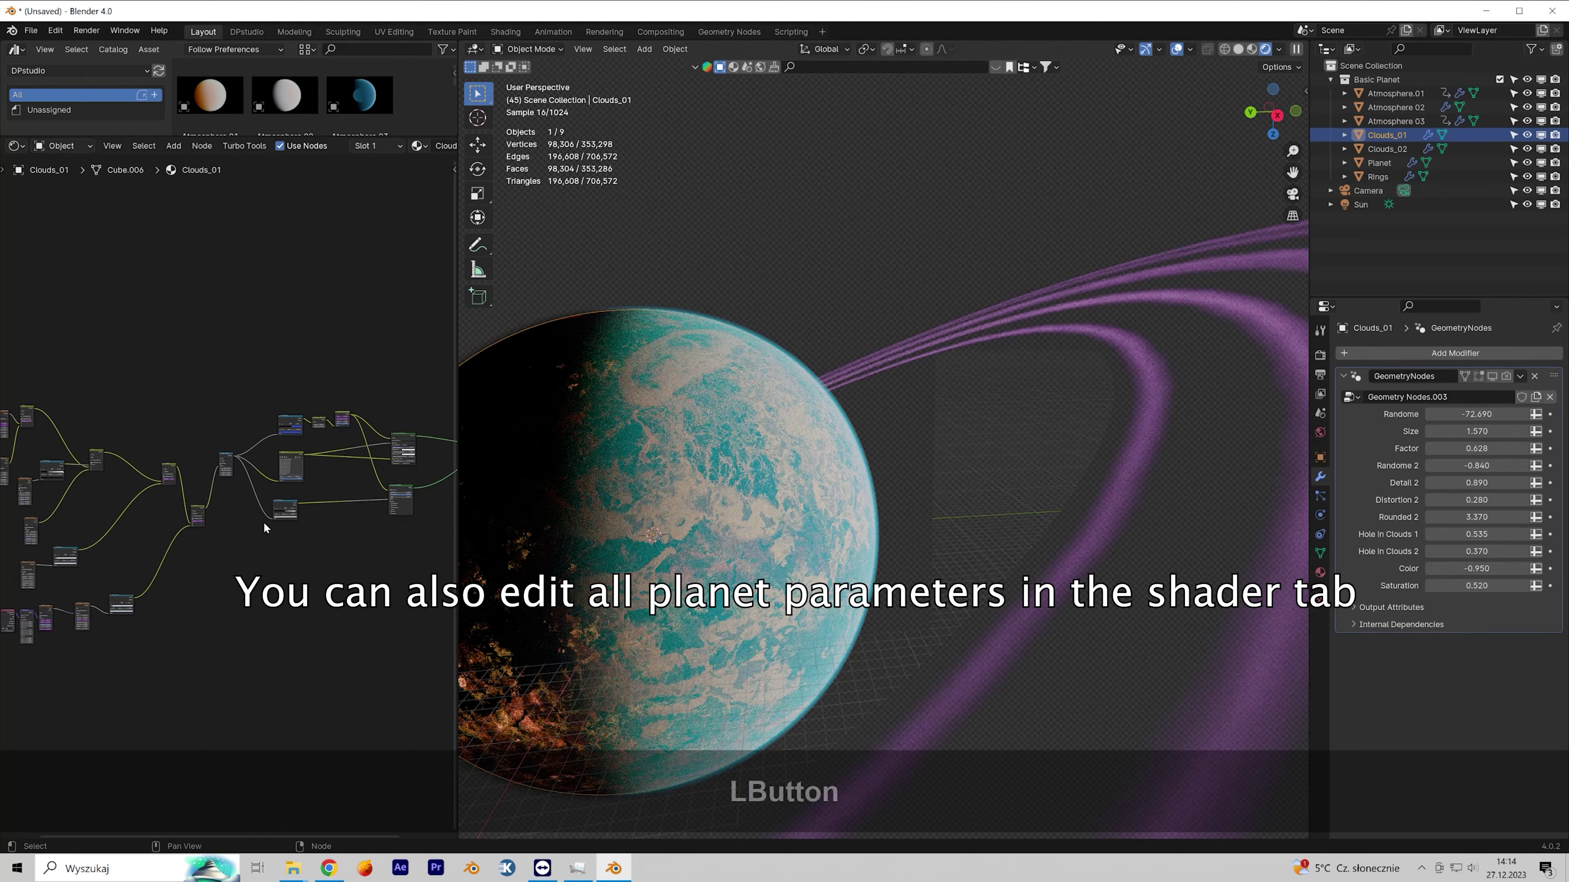
middle_drag(265, 527, 218, 547)
scroll(193, 593, up, 4)
scroll(247, 543, down, 4)
Step: Select the Planet object and examine the texture, mapping and color nodes of its Planet_01 material
click(1377, 164)
middle_drag(220, 387, 290, 608)
scroll(251, 422, up, 8)
middle_drag(241, 436, 447, 427)
scroll(273, 456, up, 6)
scroll(432, 426, down, 1)
scroll(216, 587, down, 3)
middle_drag(223, 673, 309, 451)
scroll(95, 496, up, 6)
middle_drag(157, 560, 451, 491)
scroll(164, 498, down, 6)
middle_drag(164, 497, 455, 544)
middle_drag(346, 495, 266, 561)
scroll(155, 447, down, 3)
scroll(264, 438, up, 5)
scroll(264, 412, up, 3)
Step: Hide the atmosphere, cloud and ring objects and switch the viewport to Material Preview shading
drag(1526, 93, 1527, 149)
click(1527, 177)
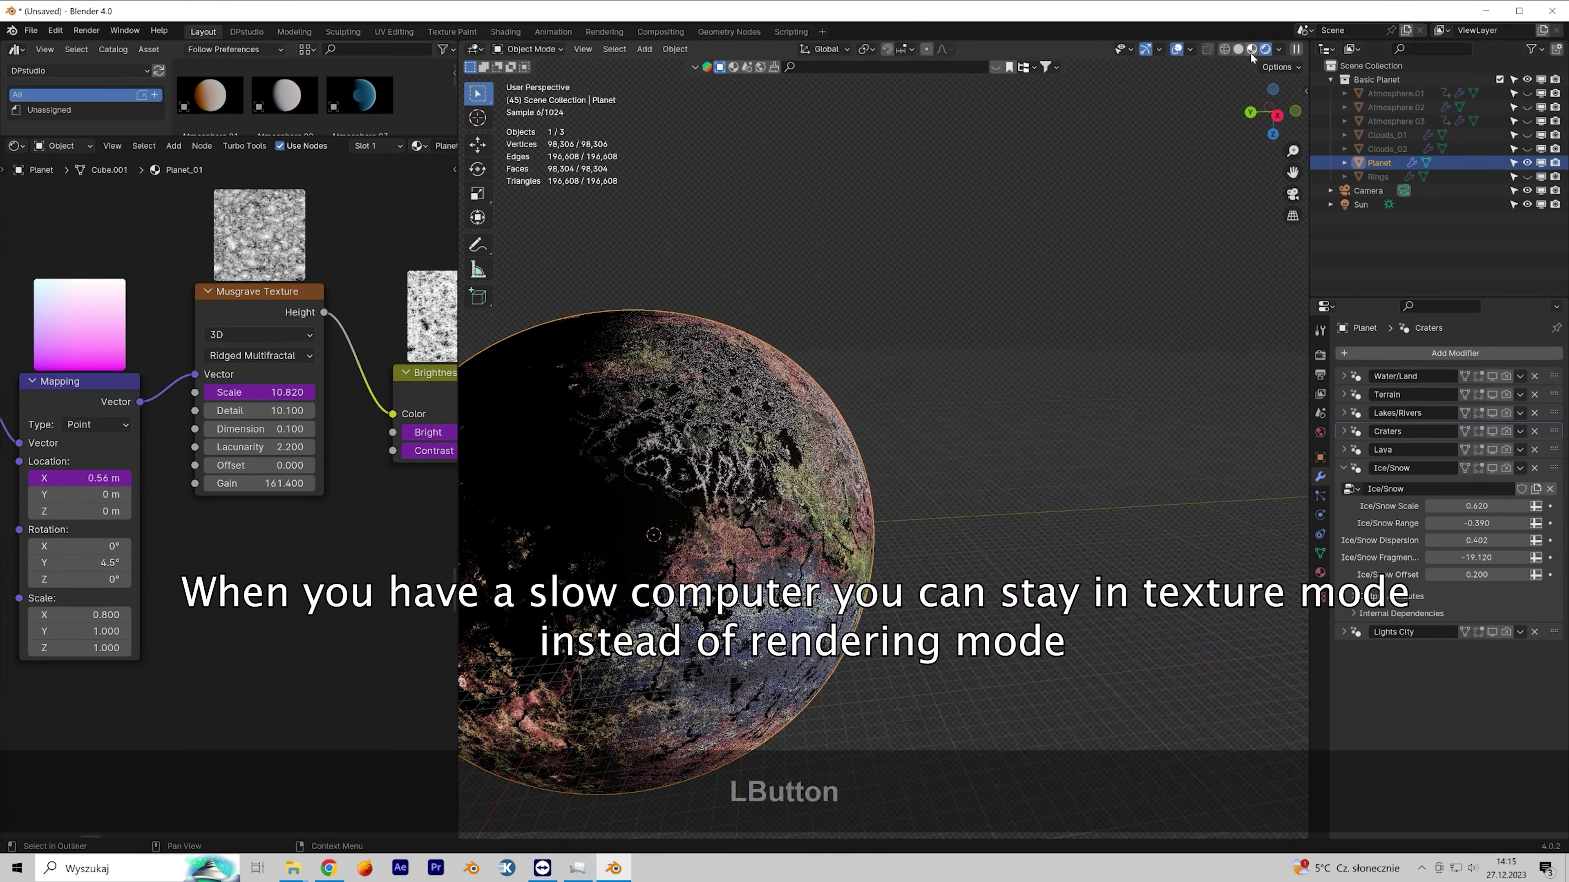
click(1250, 51)
Step: Examine the planet's surface detail up close and from different angles
scroll(733, 510, up, 1)
scroll(727, 504, up, 5)
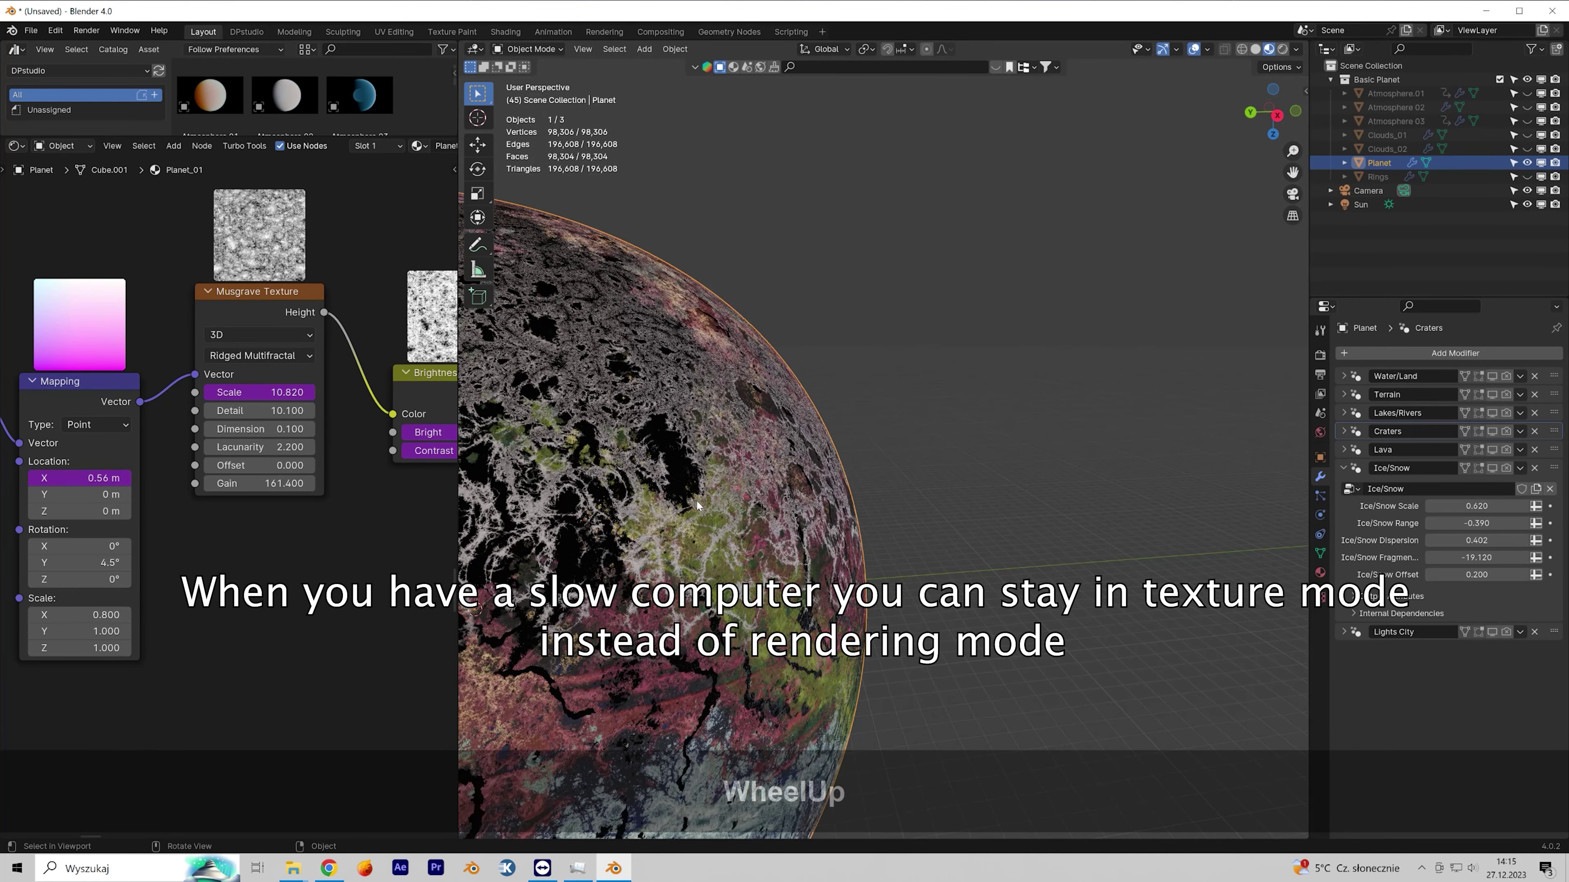
shift+middle_drag(994, 203, 740, 486)
shift+middle_drag(576, 513, 652, 453)
scroll(652, 453, up, 1)
scroll(652, 452, up, 6)
middle_drag(807, 614, 749, 592)
scroll(748, 592, down, 1)
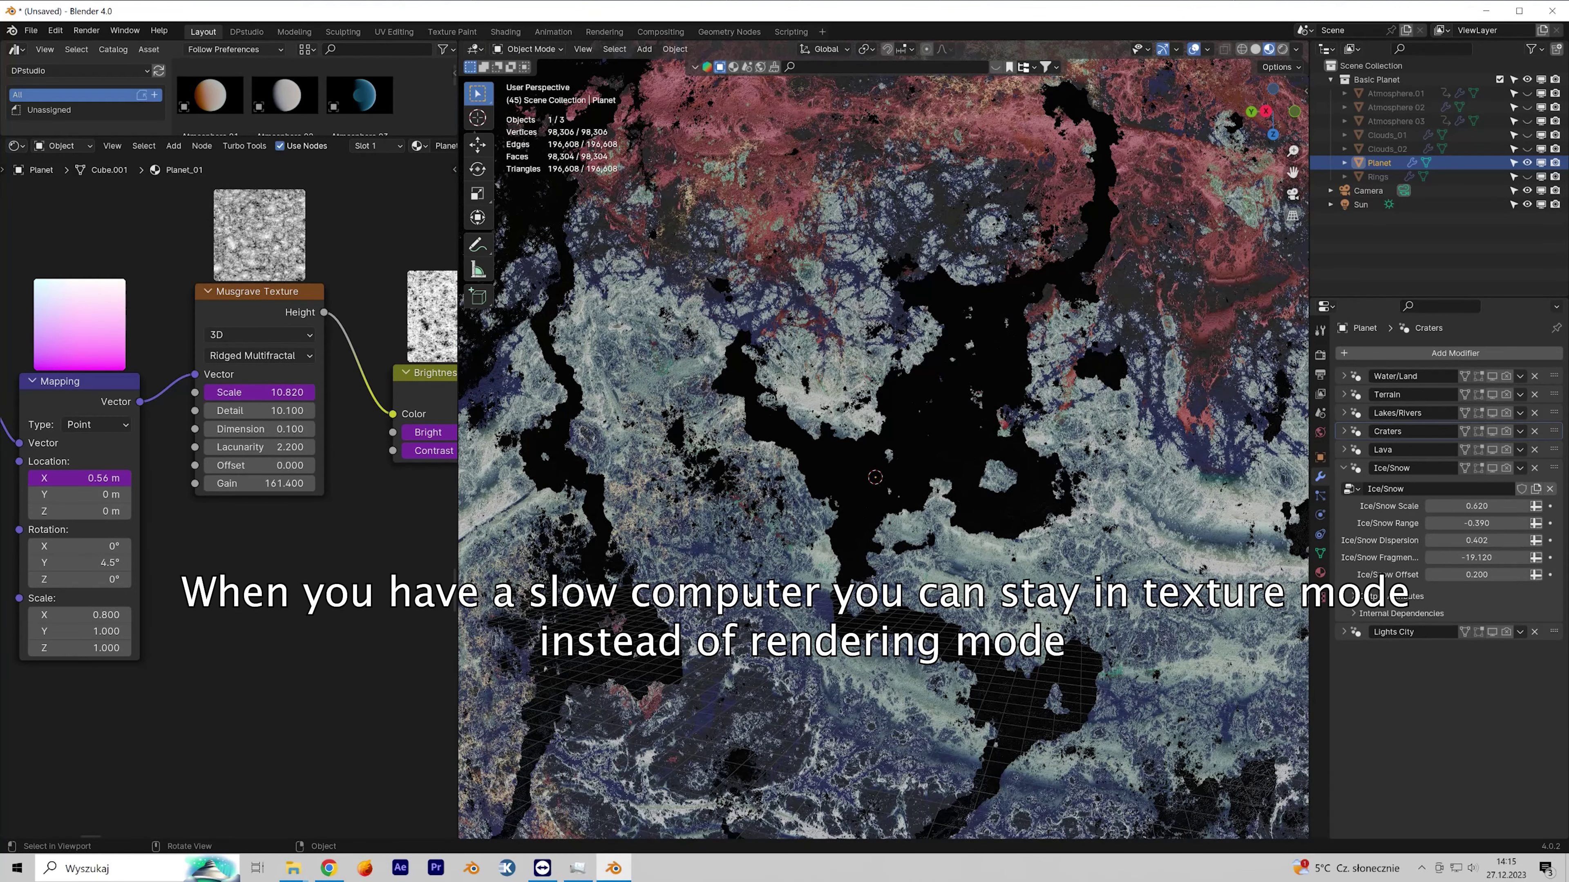
scroll(651, 453, down, 1)
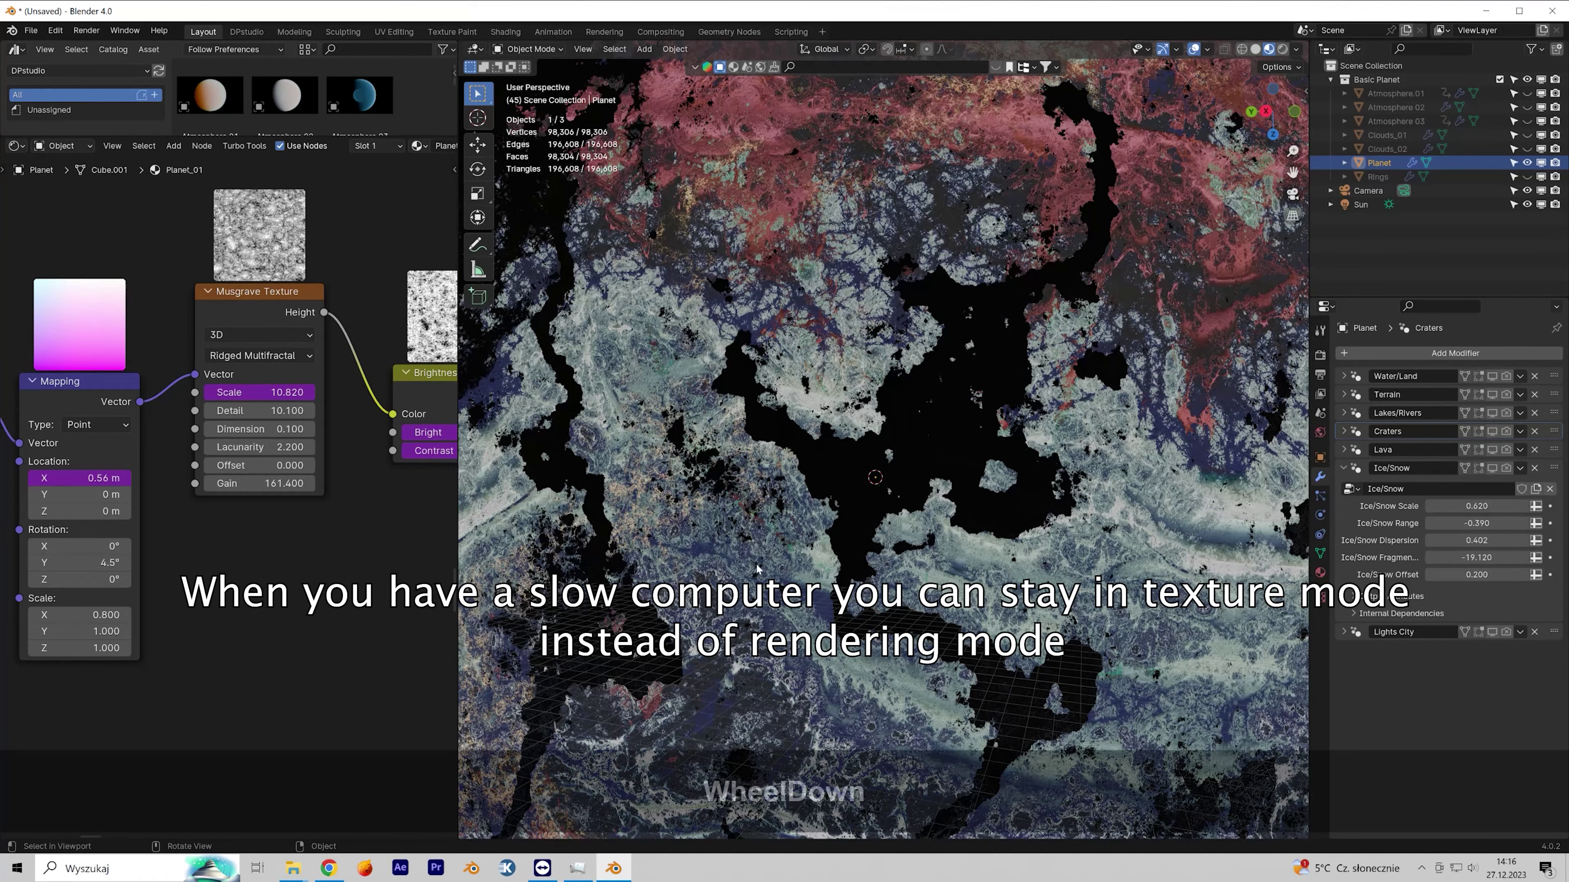
scroll(821, 462, up, 3)
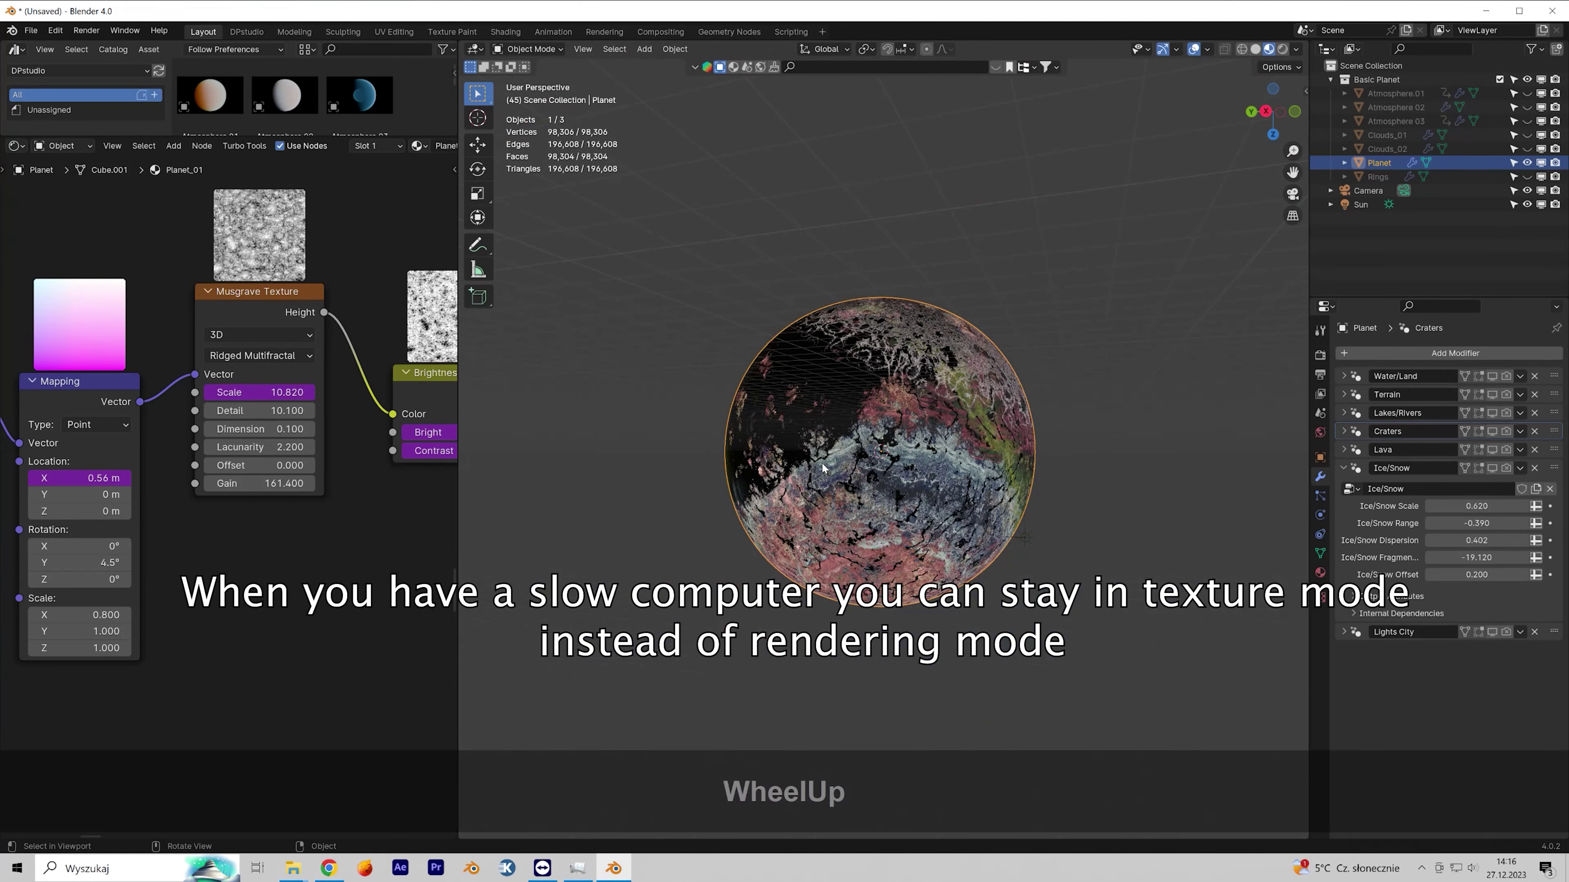
Step: Set Location Y to 3.1 m on the Mapping node that feeds the Ridged Multifractal Musgrave Texture of the planet material
scroll(241, 474, down, 2)
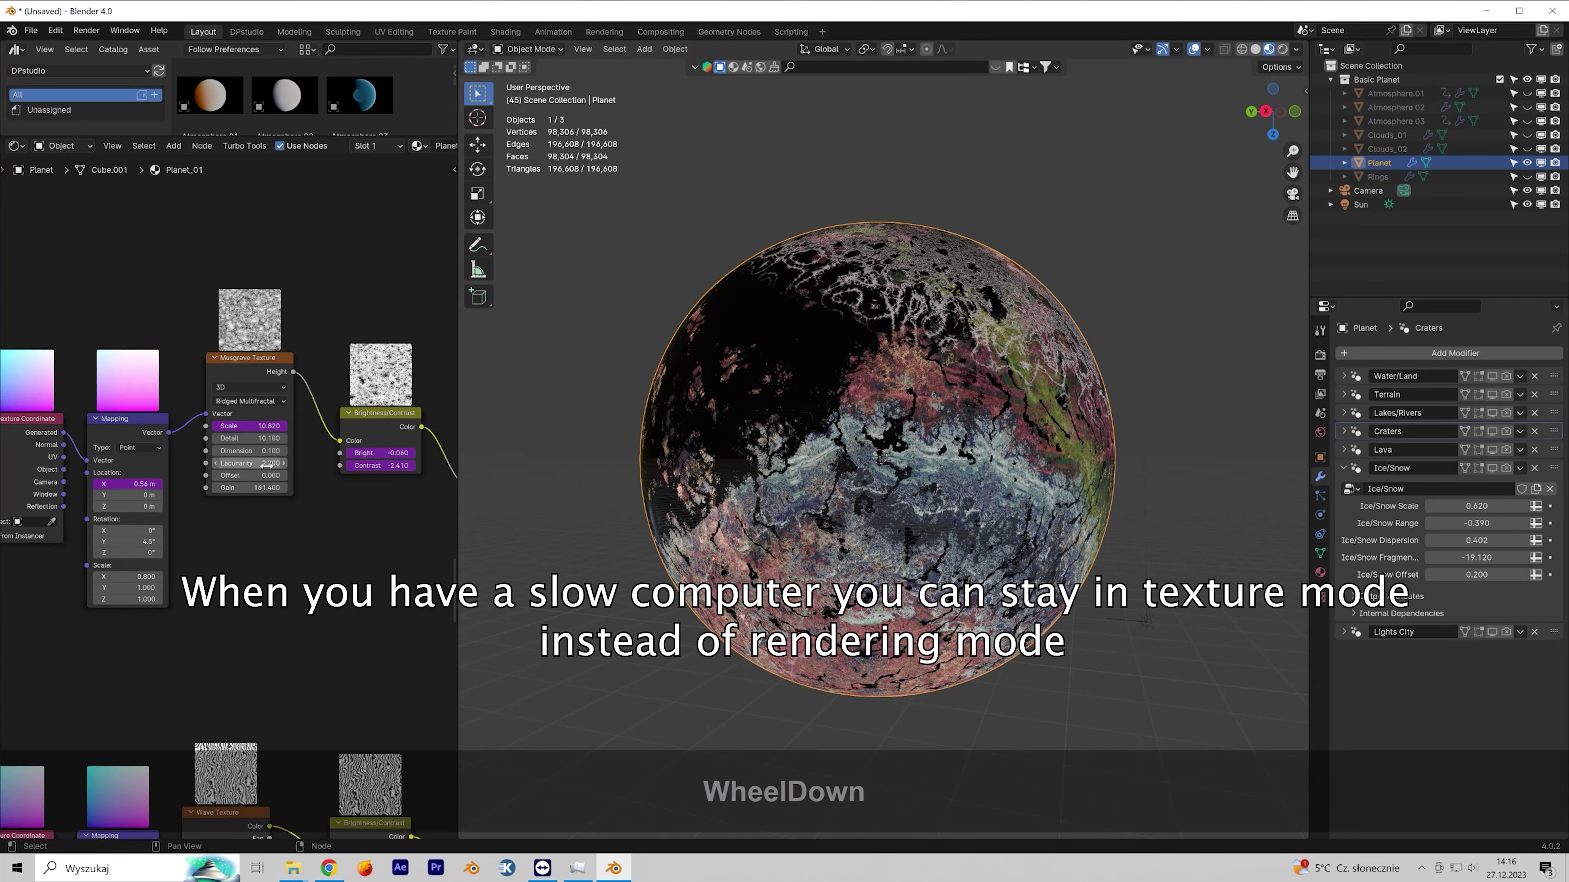
click(154, 499)
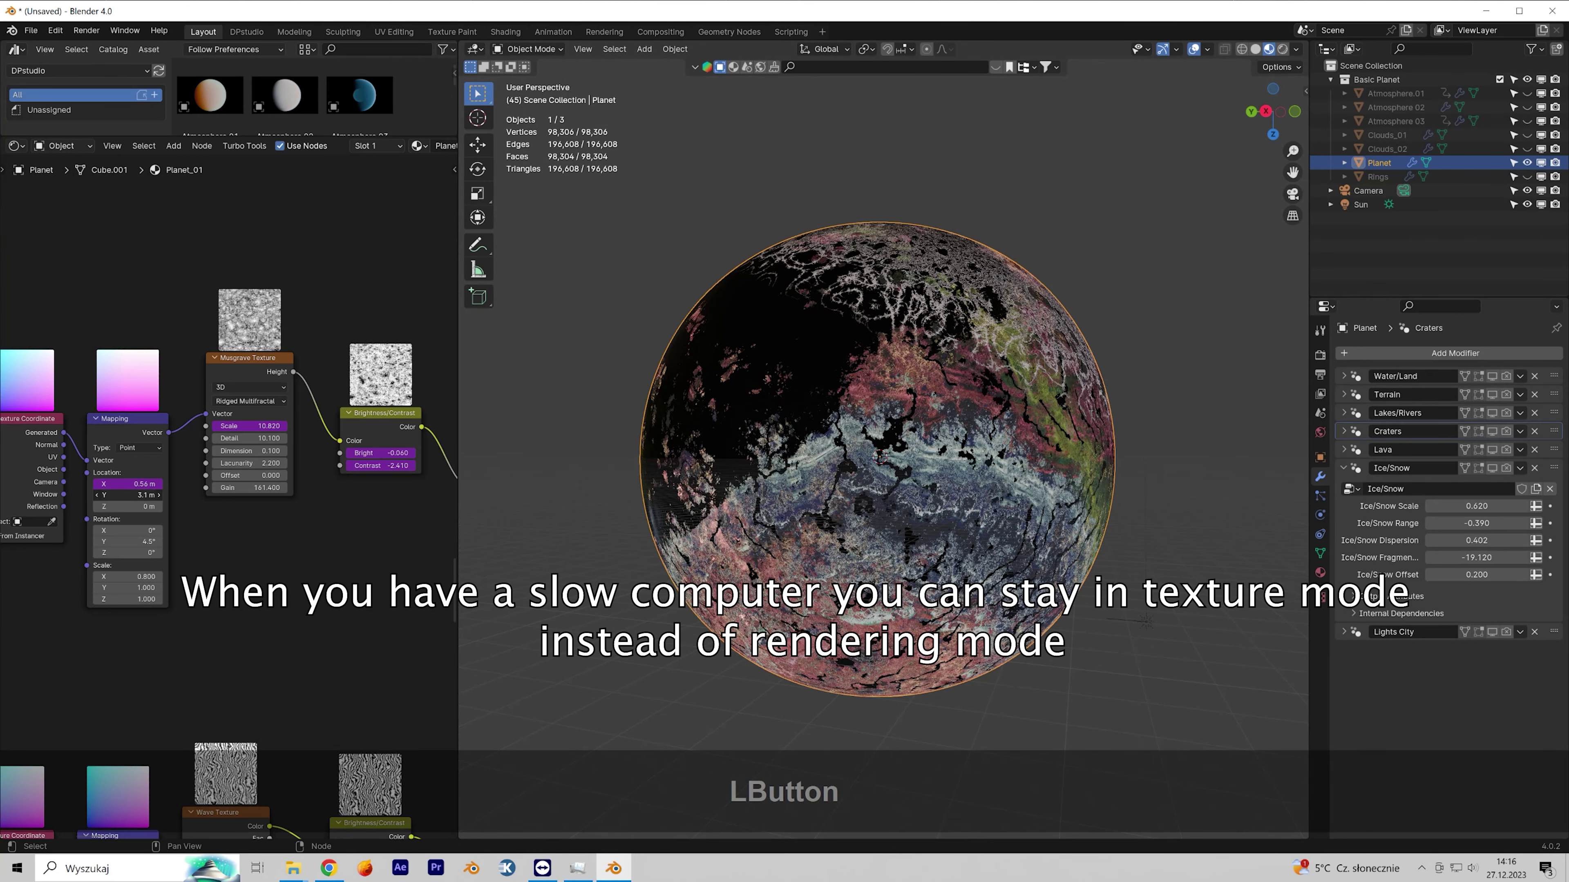
scroll(269, 560, down, 4)
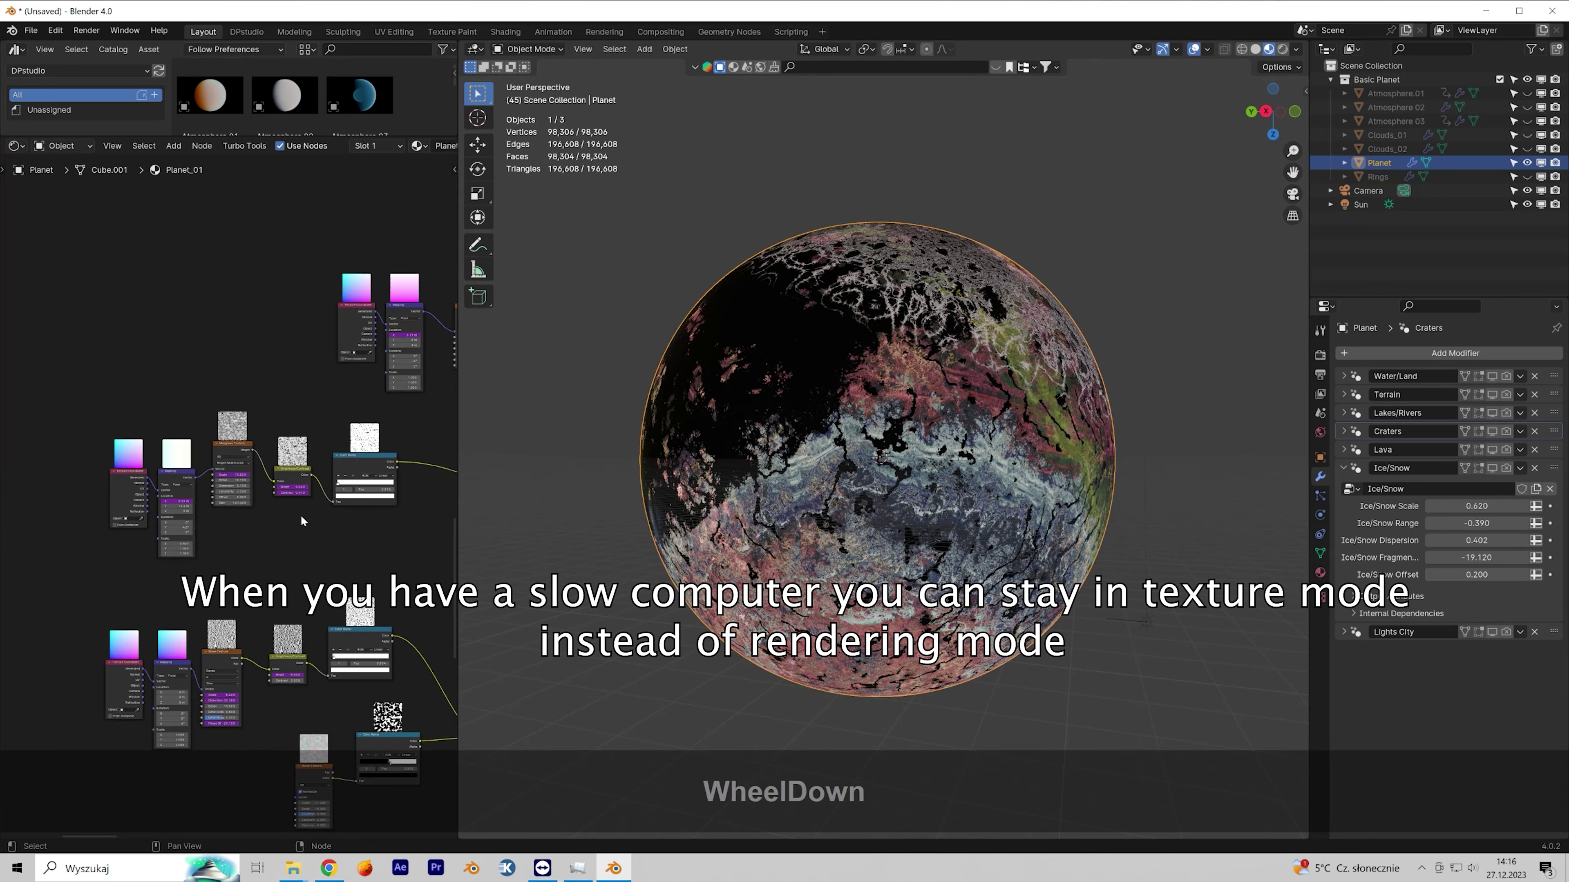
Step: Enlarge the asset library over the Shader Editor and add the Rings asset around the planet, keeping the new object selected
drag(391, 134, 383, 709)
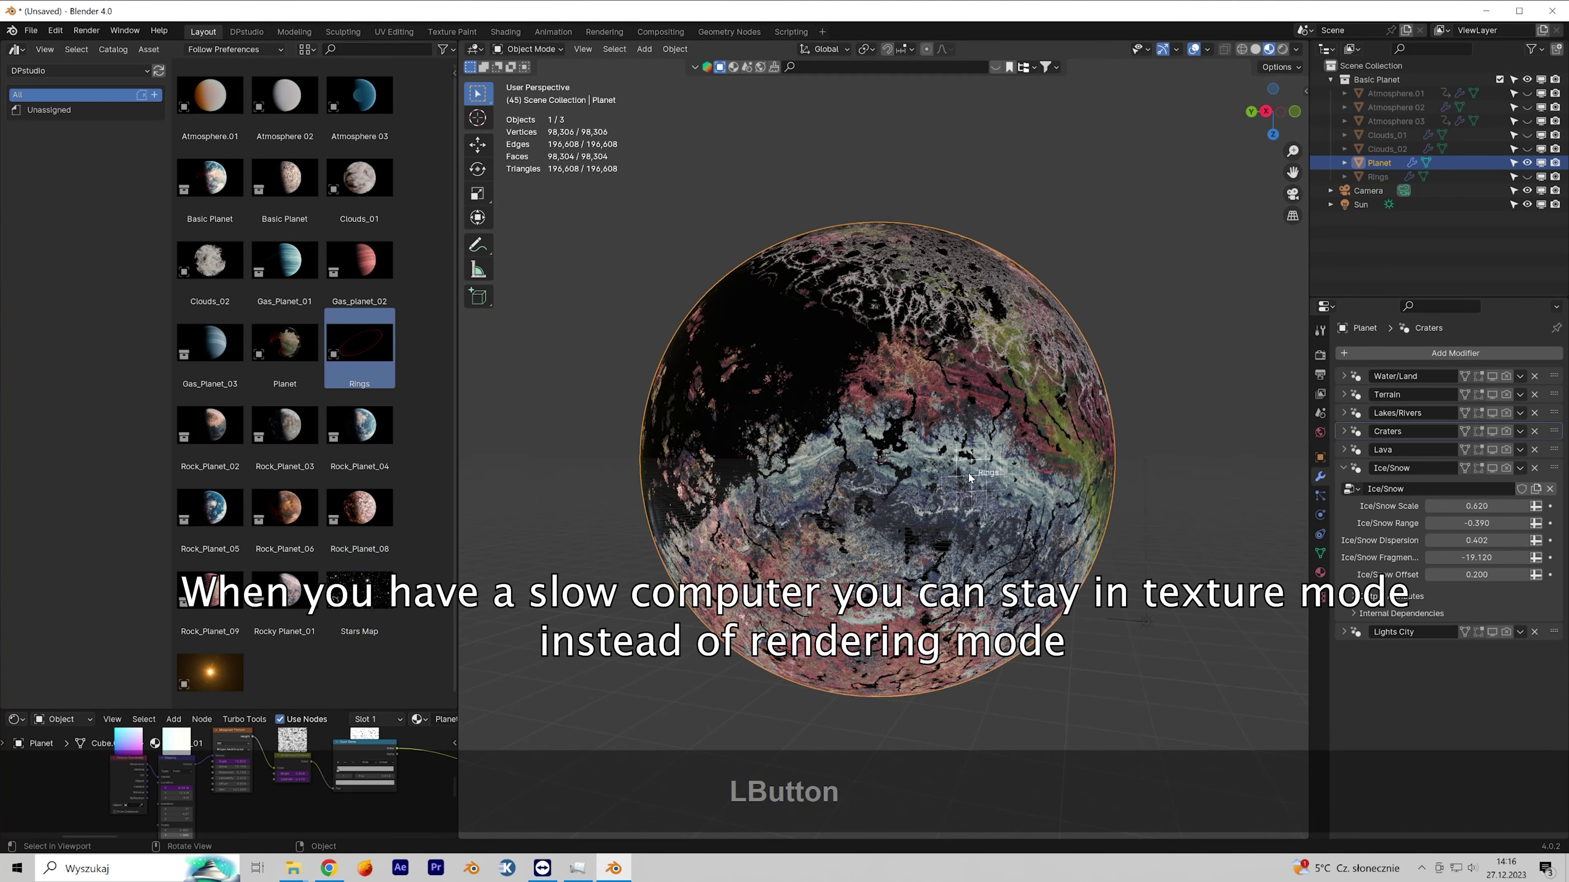
drag(971, 475, 961, 468)
middle_drag(961, 469, 1137, 343)
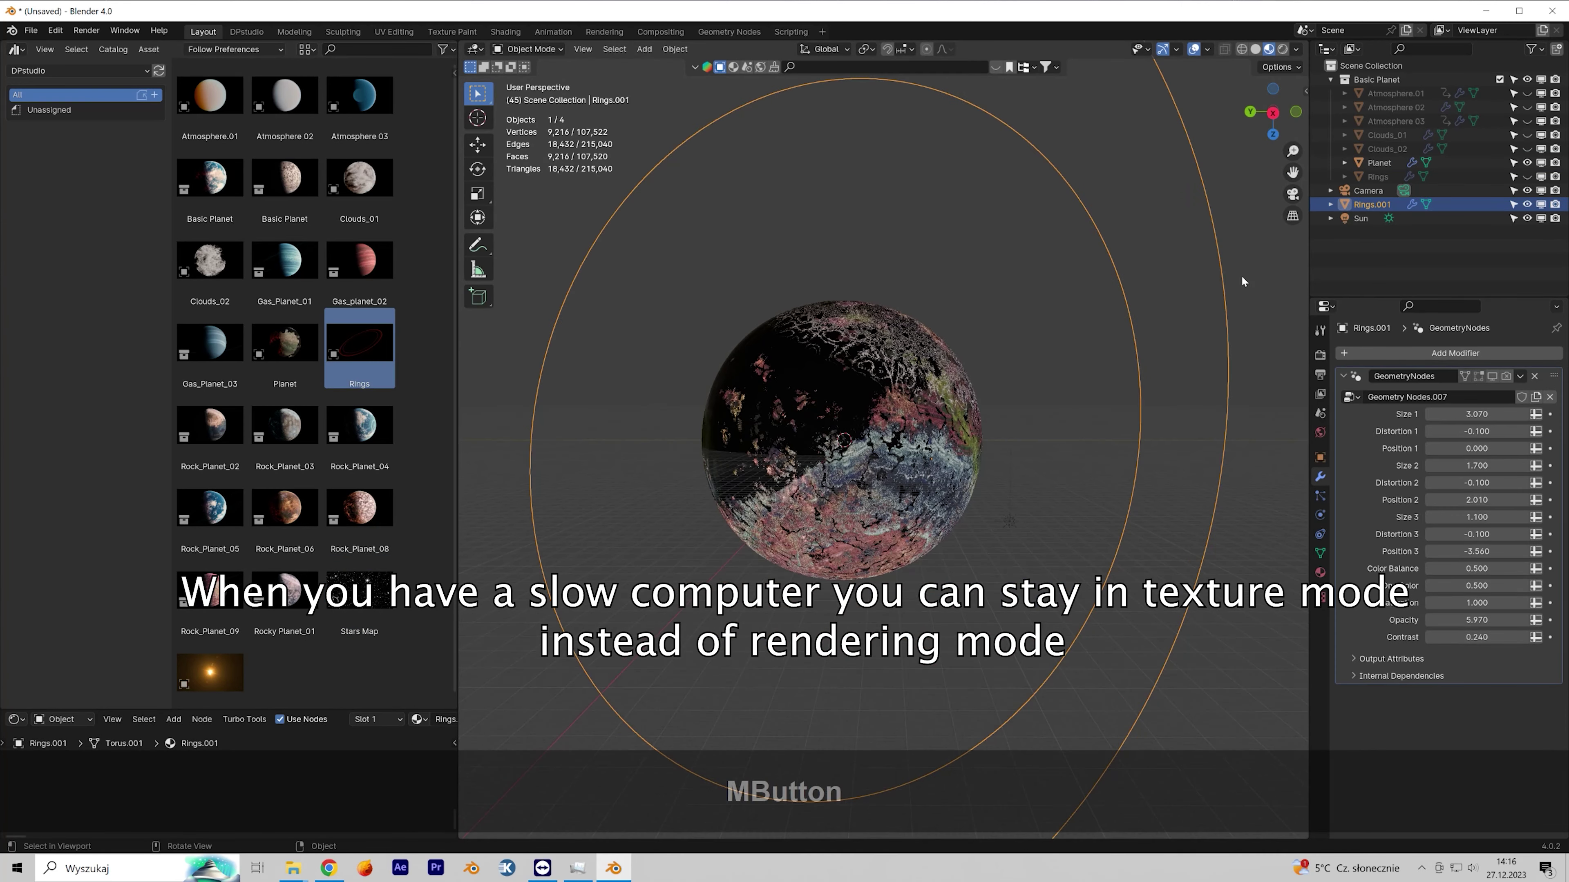
click(1371, 207)
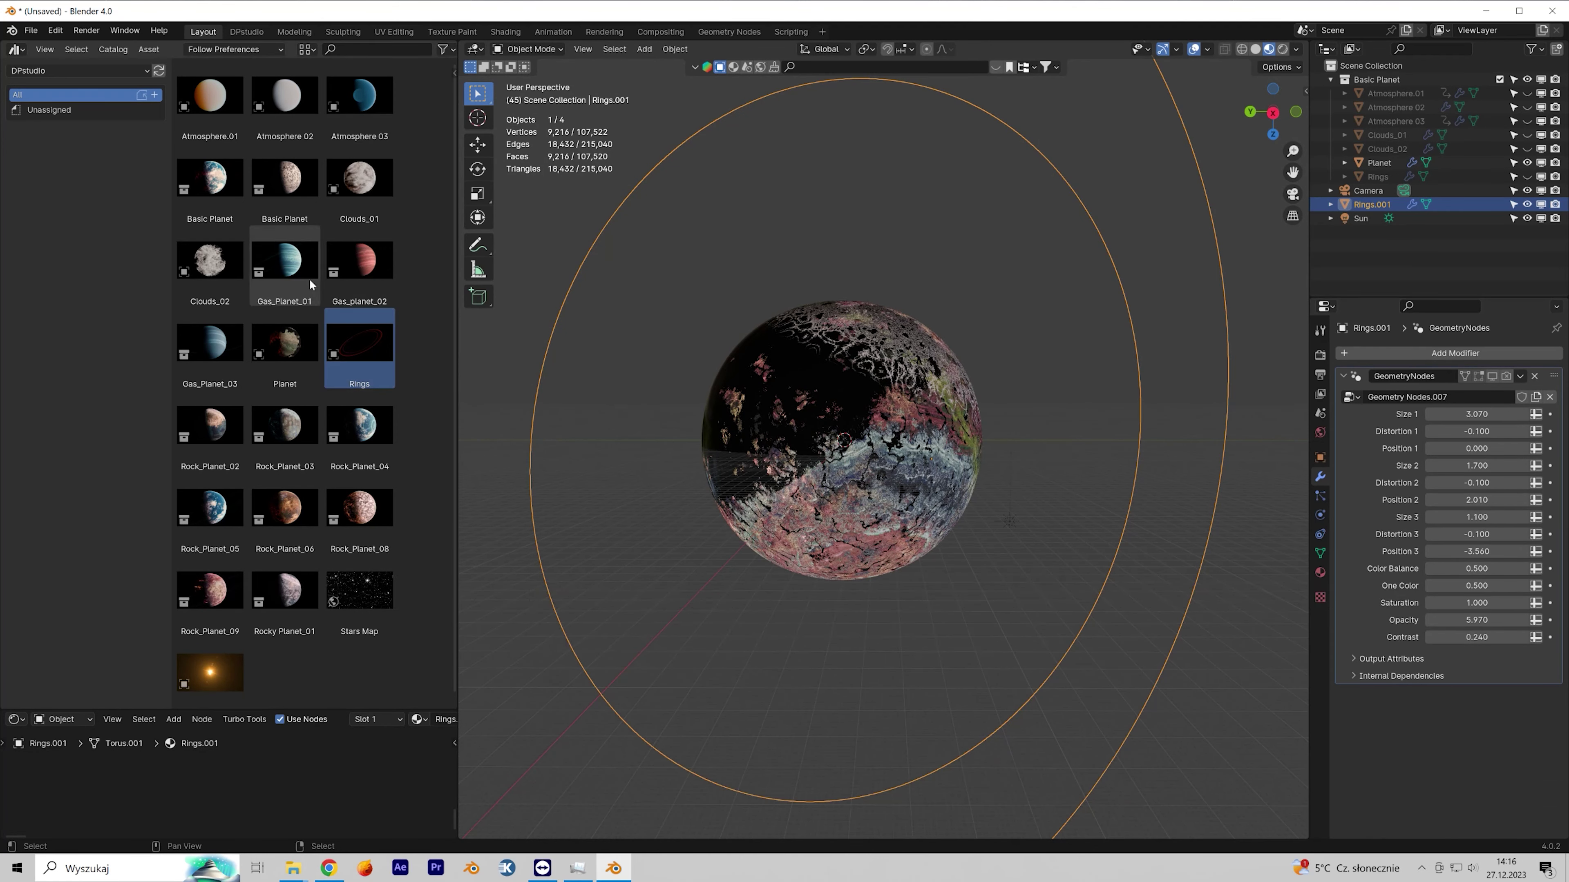
Step: Add the Rock_Planet_06 asset from the library to the scene
drag(293, 531, 595, 480)
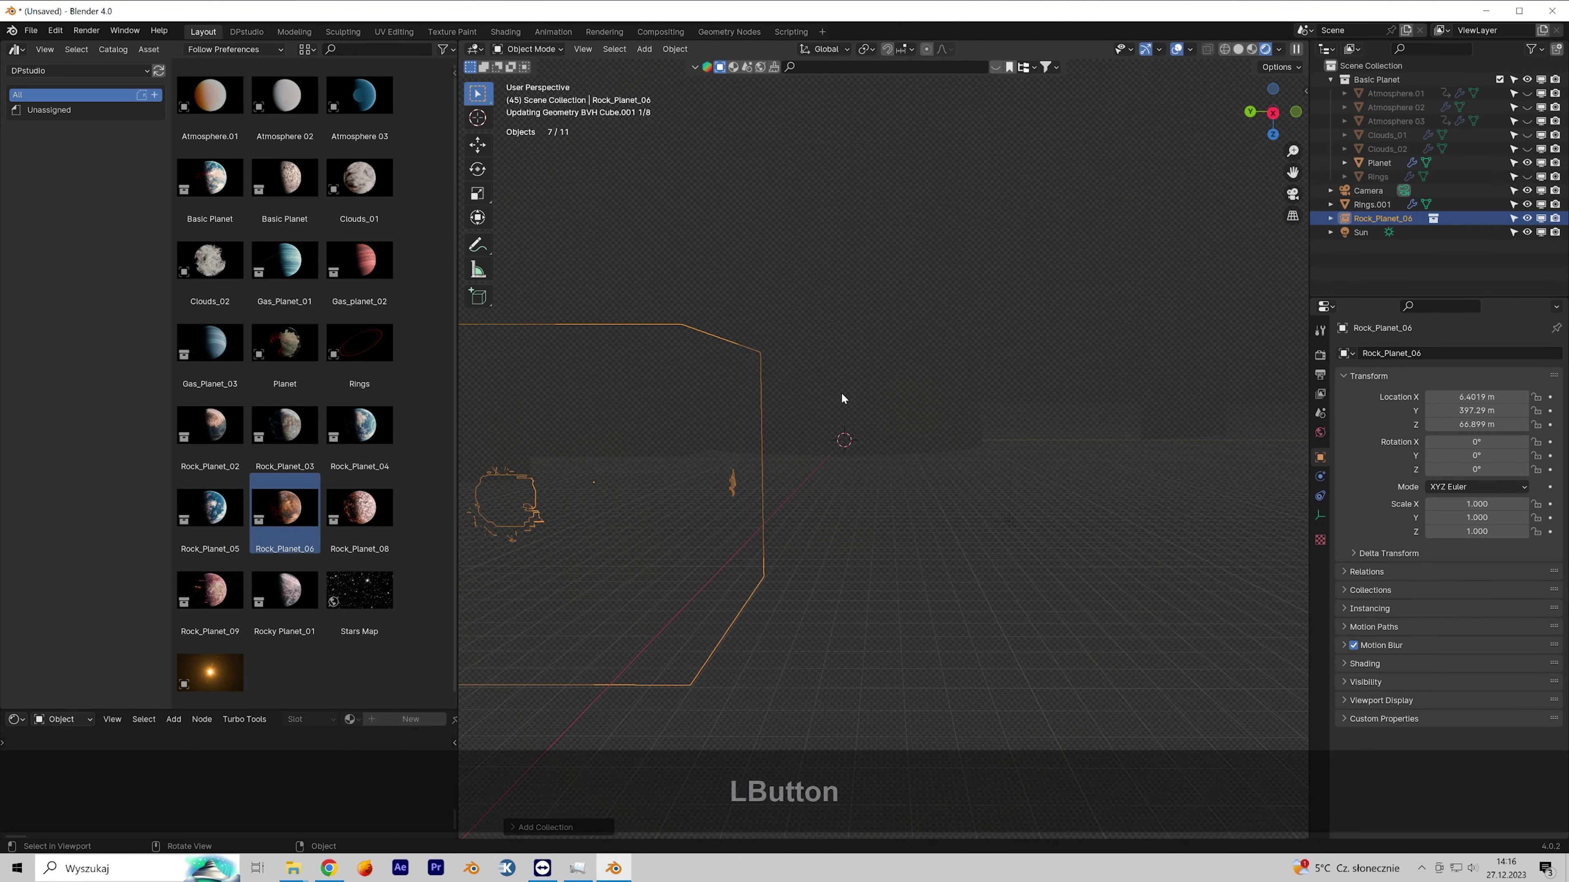
Step: Undo the instancing of Rock_Planet_06 so that it is a regular collection of separate objects
shift+middle_drag(698, 466, 932, 426)
click(1371, 253)
click(1377, 219)
key(ctrl+z)
key(ctrl+z)
key(ctrl+z)
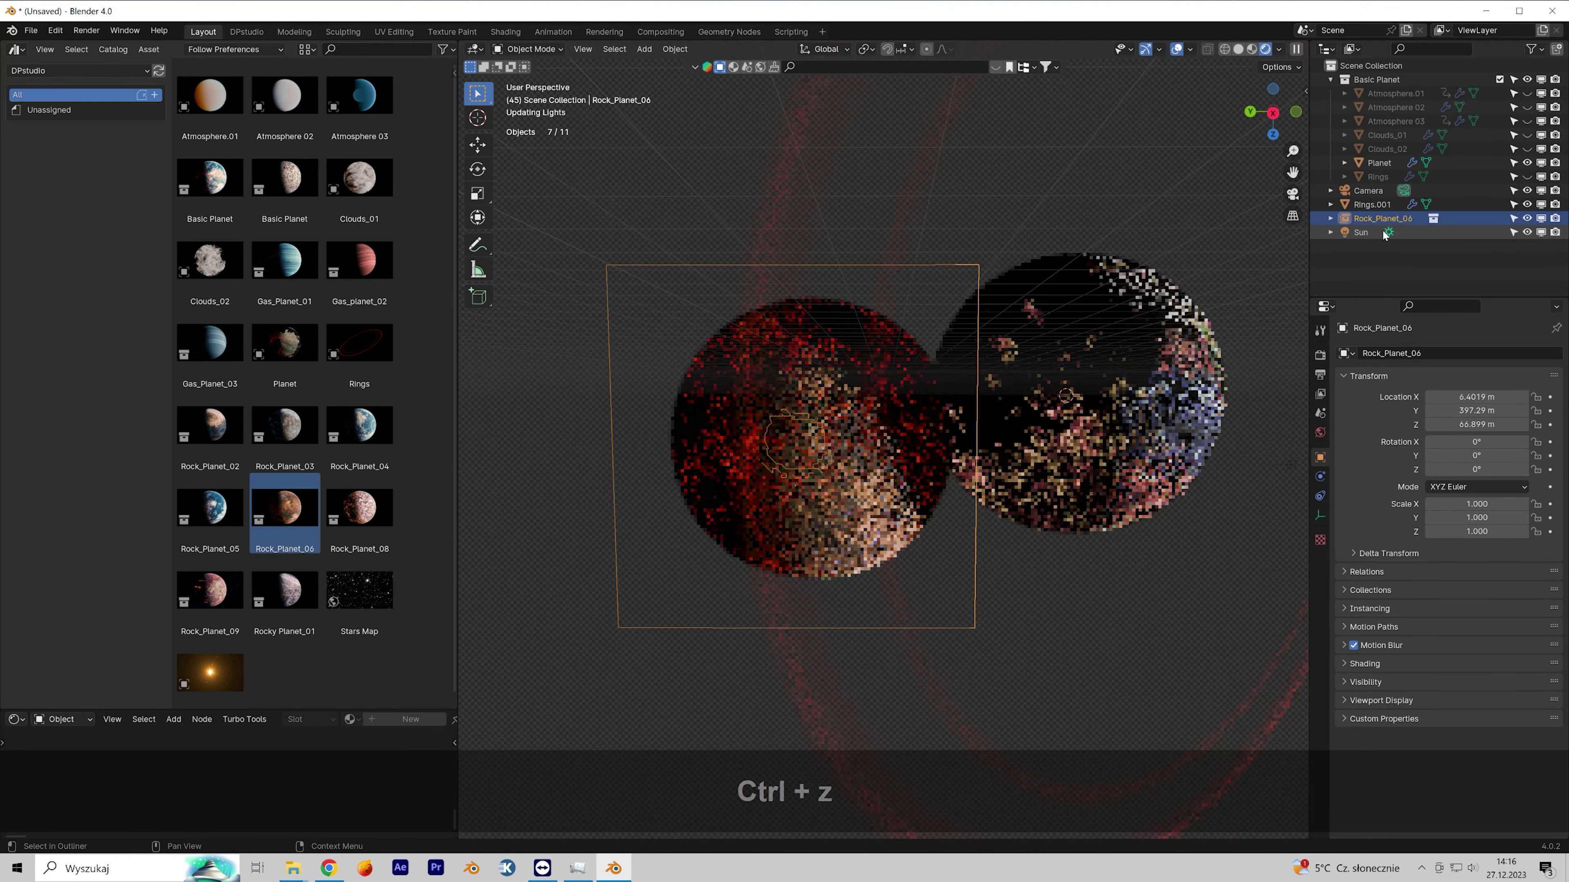
Step: Select every object in the Rock_Planet_06 collection and move them together away from the basic planet
click(1373, 216)
click(1379, 205)
scroll(1099, 377, down, 2)
shift+click(1390, 274)
scroll(1413, 256, down, 2)
shift+click(1386, 259)
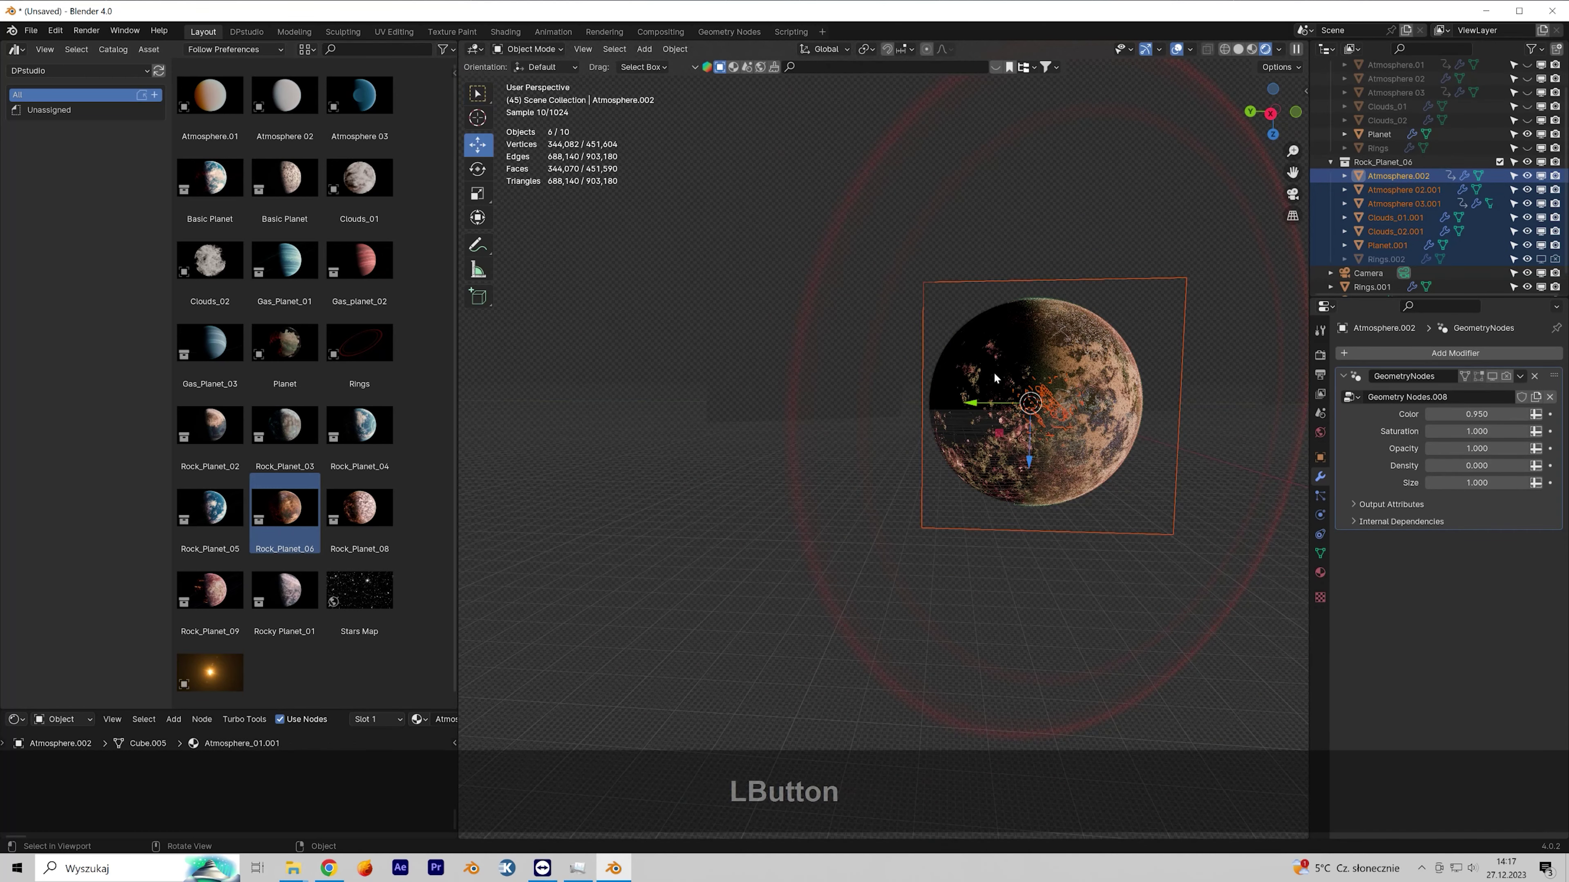
middle_drag(960, 290, 907, 300)
drag(1019, 415, 841, 476)
shift+middle_drag(1087, 422, 784, 391)
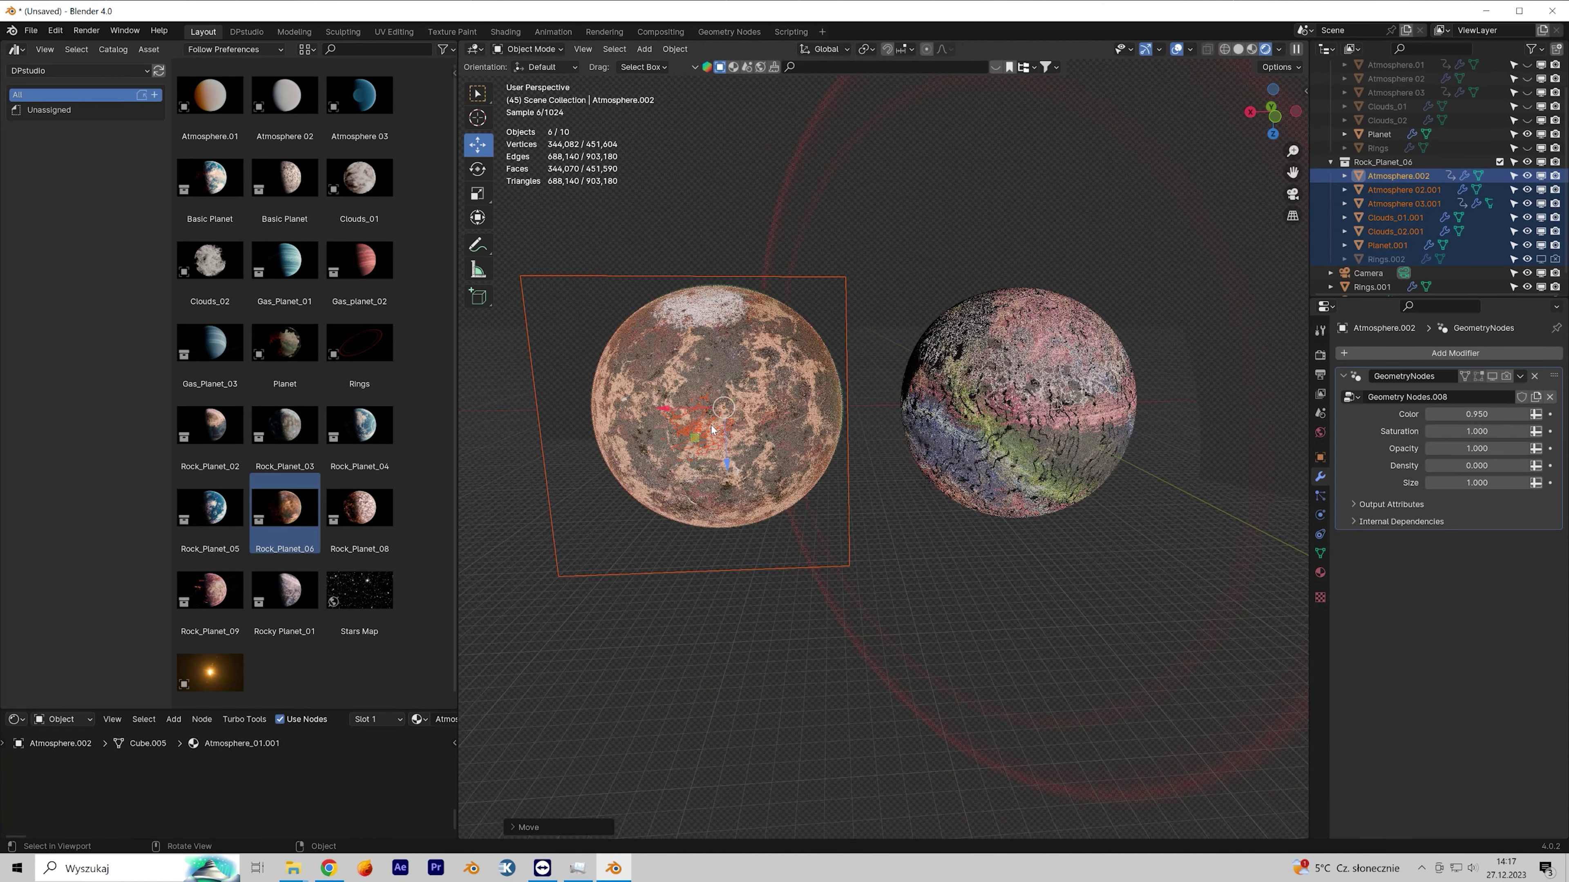
Step: Add the Gas_Planet_01 asset from the library beside the rocky planets, keeping it as a collection instance
middle_drag(694, 419, 885, 433)
scroll(913, 425, up, 3)
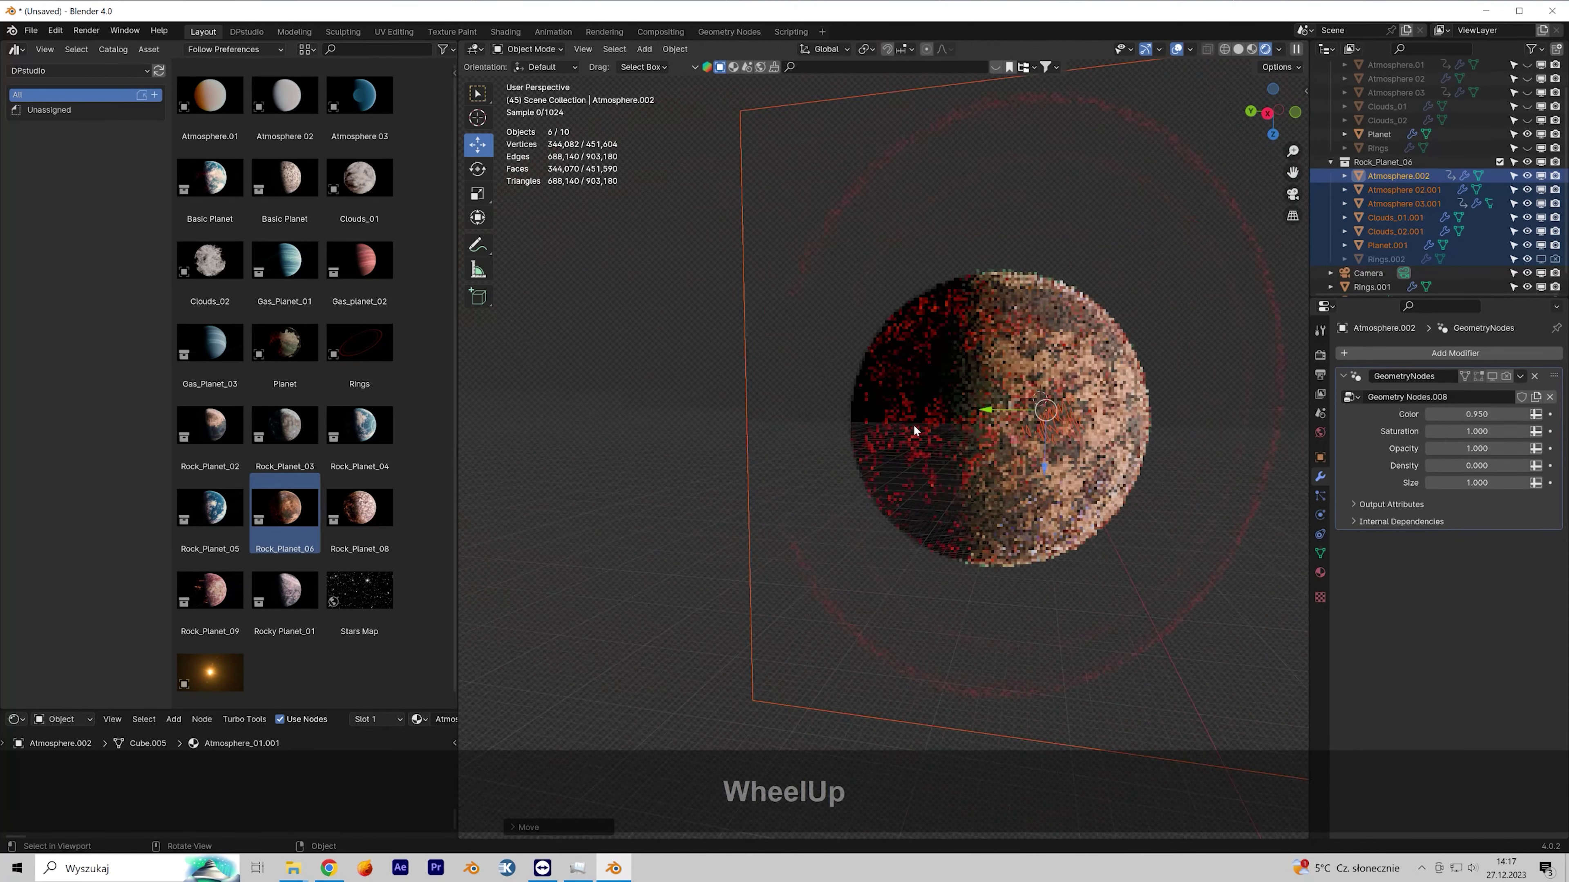
scroll(913, 425, down, 2)
scroll(913, 424, down, 3)
drag(258, 276, 688, 405)
key(ctrl+z)
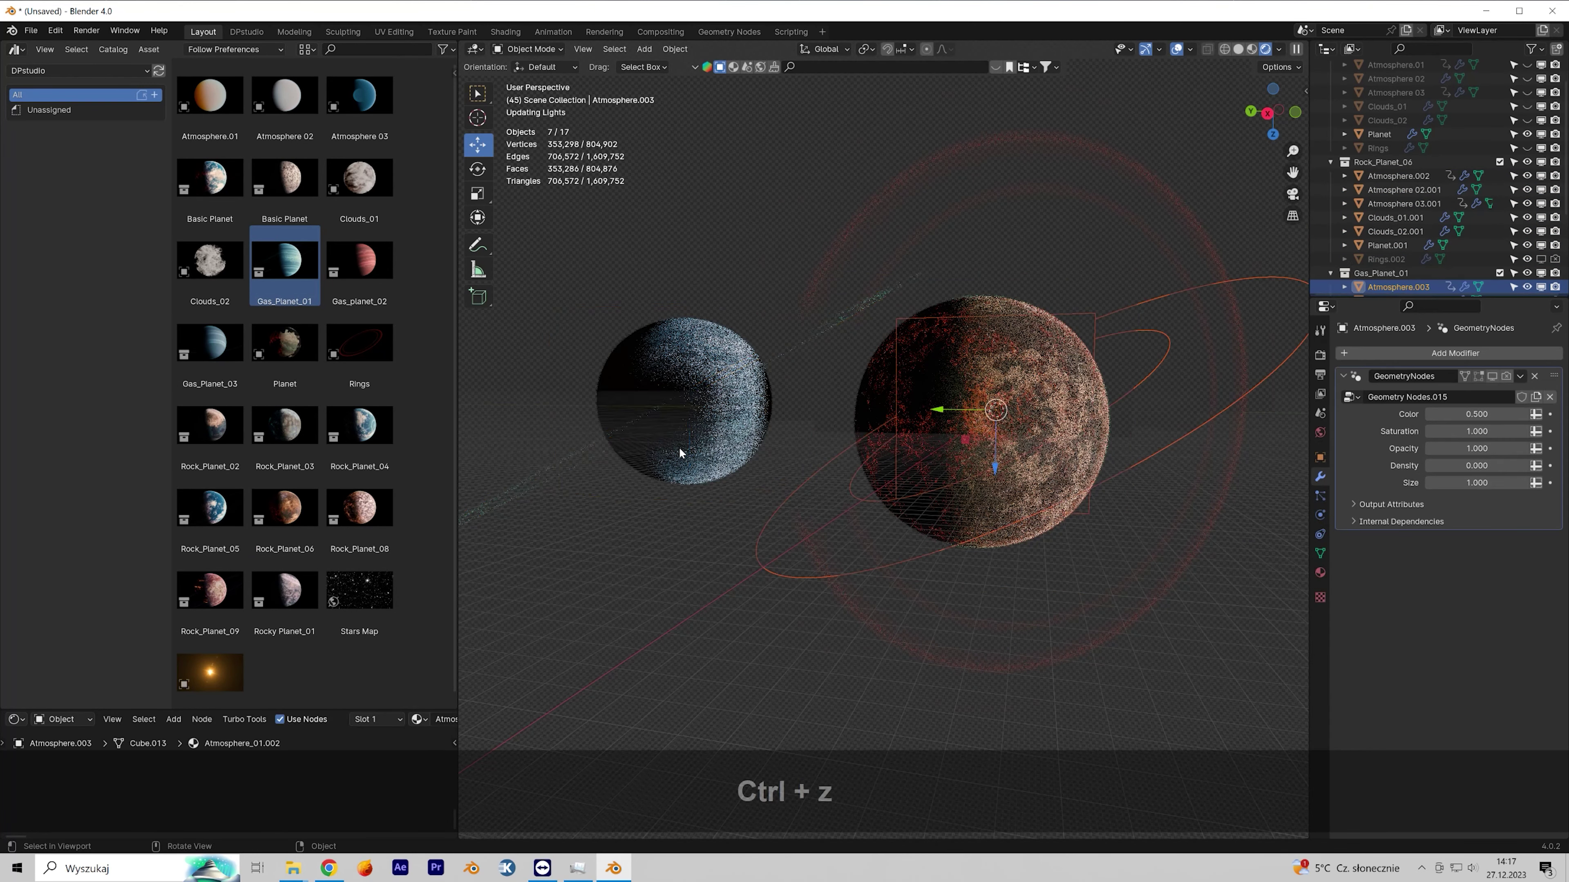
key(ctrl+shift+z)
scroll(691, 431, down, 2)
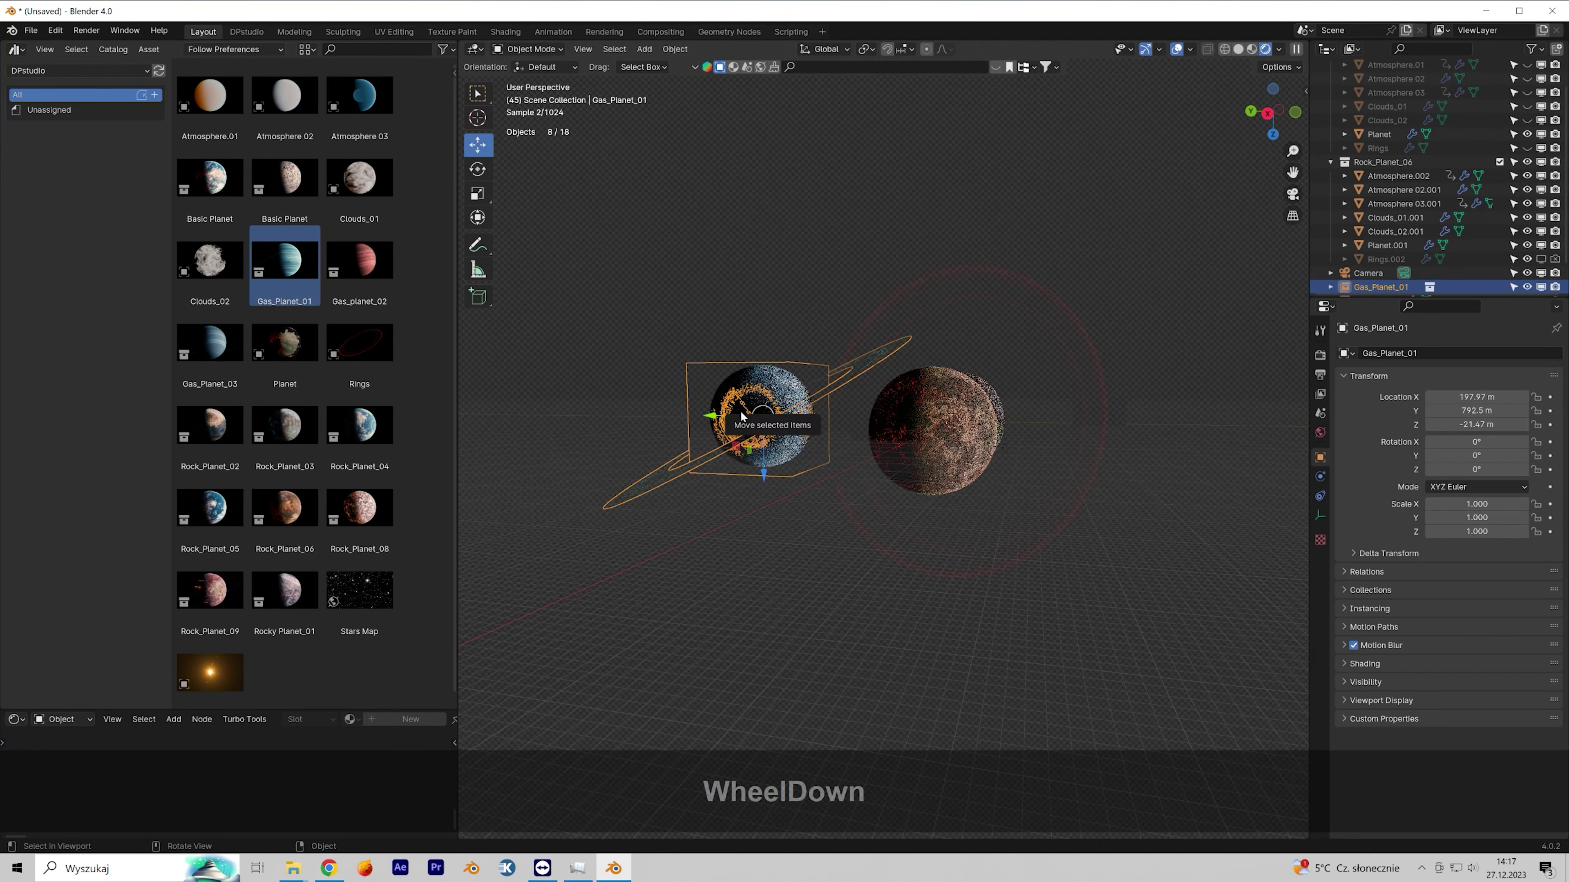
Step: Scale Gas_Planet_01 up until it is much larger than the rocky planets, and select the Rings.001 object
key(s)
click(943, 521)
middle_click(948, 507)
click(1000, 538)
Step: Examine the gas giant, rocky planets and rings together, up close and from different angles
middle_drag(750, 393, 720, 352)
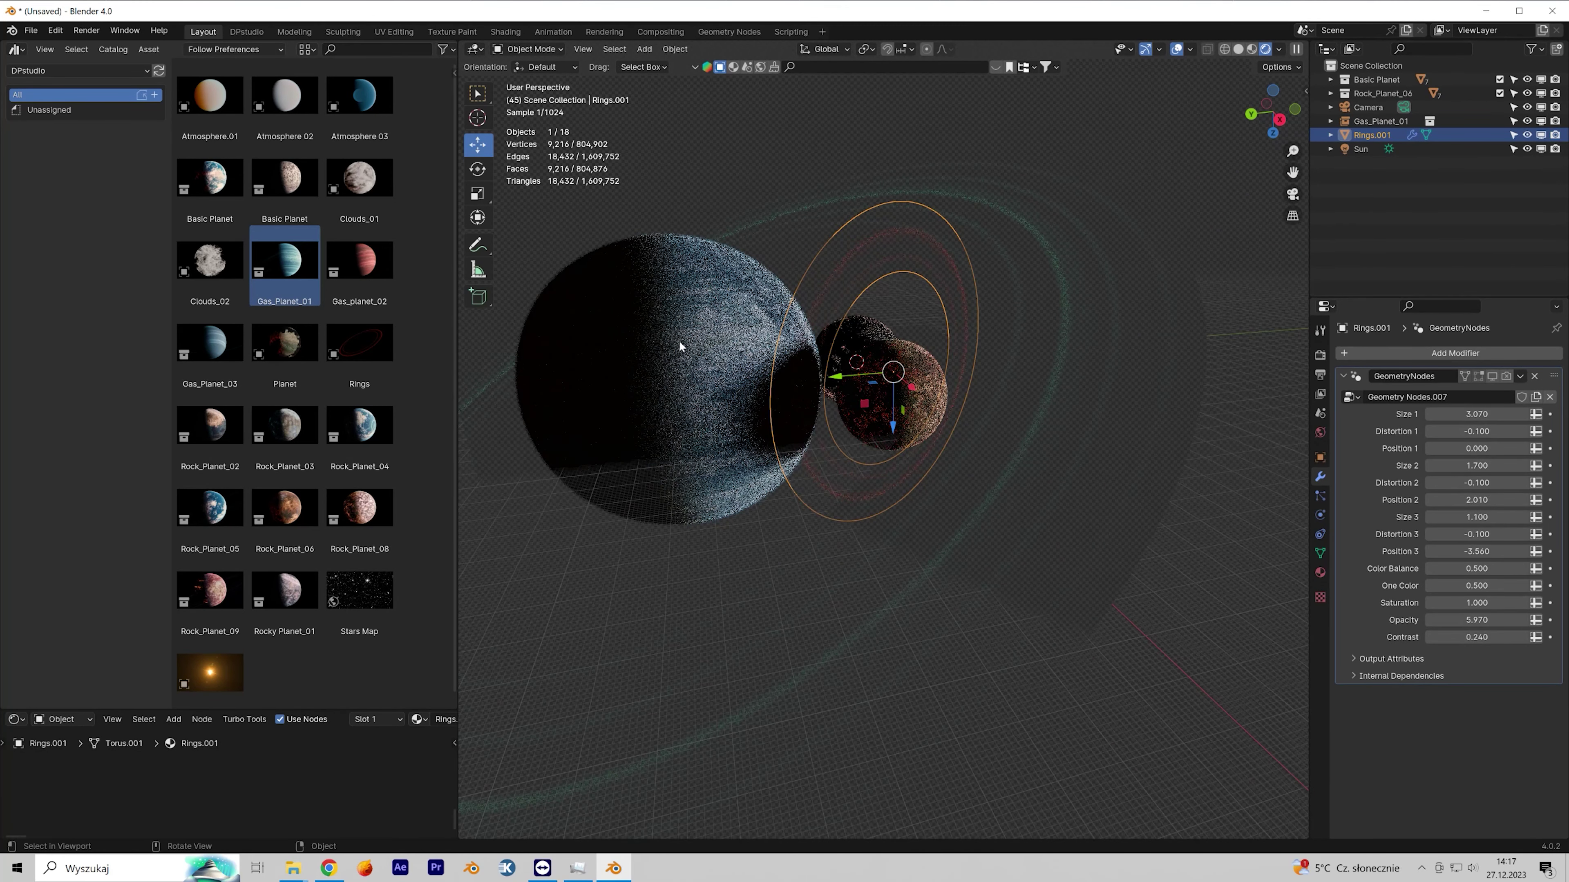
scroll(716, 396, up, 3)
scroll(725, 401, up, 2)
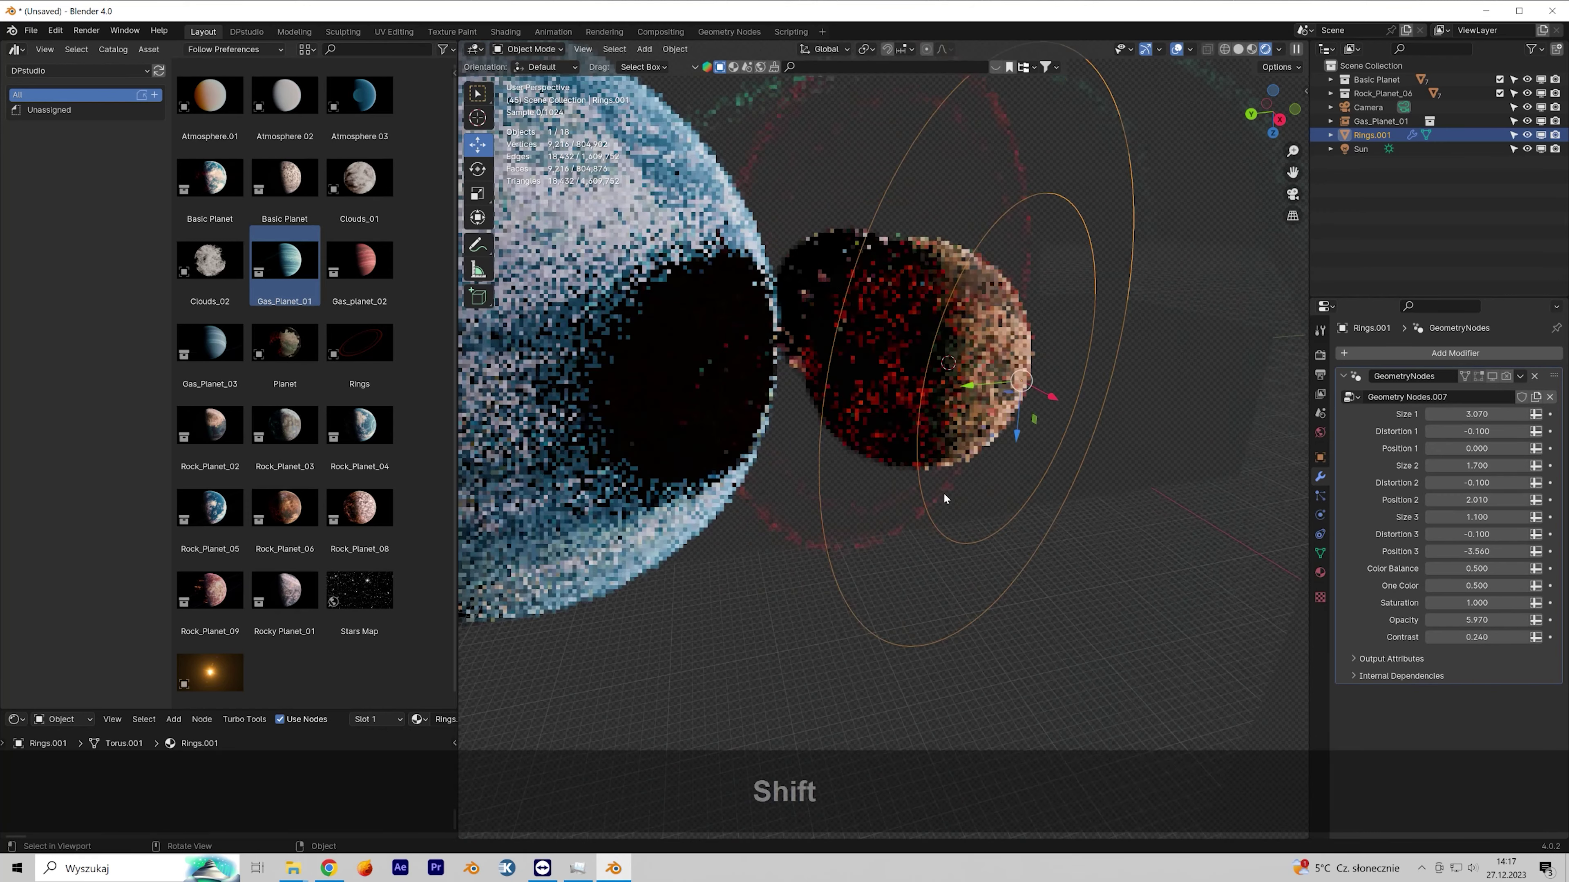
shift+middle_drag(944, 492, 1061, 553)
scroll(892, 487, up, 4)
middle_drag(892, 487, 848, 470)
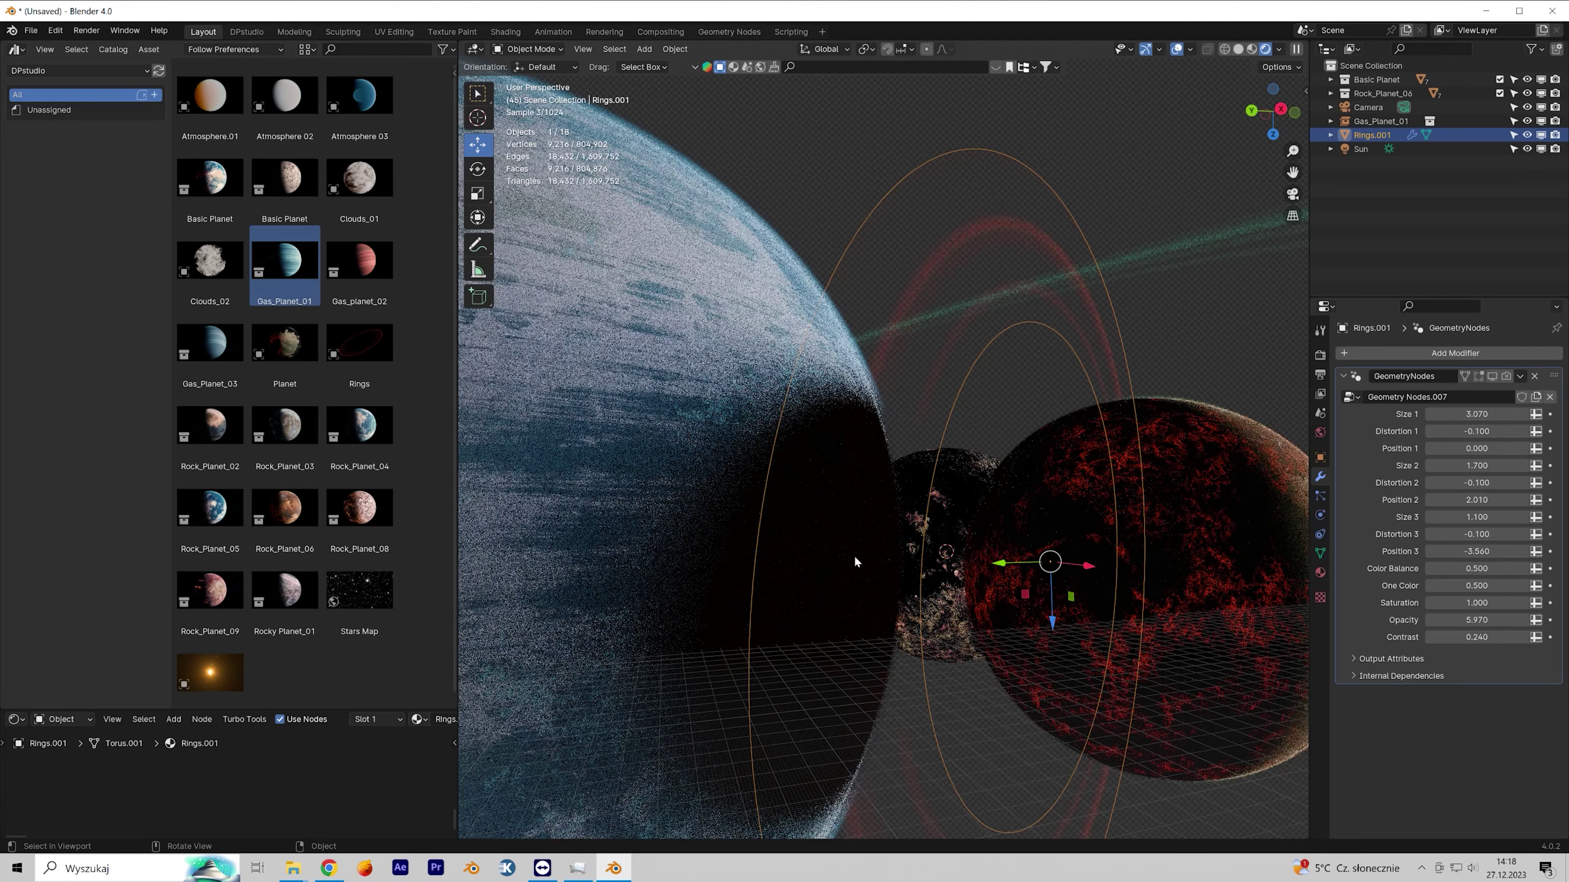
scroll(812, 505, down, 5)
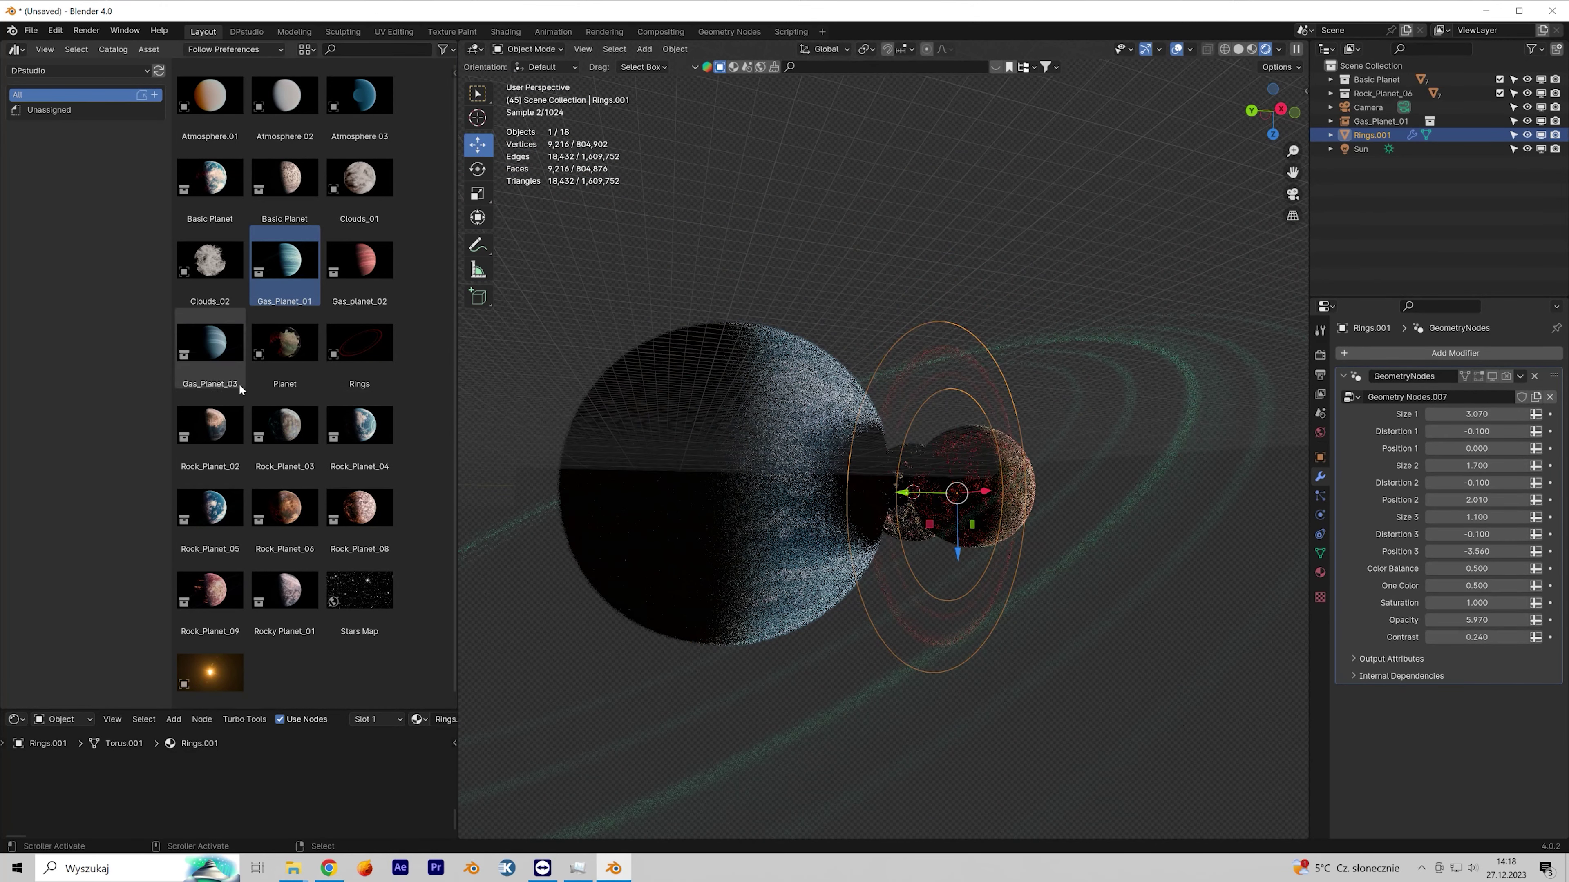
scroll(346, 418, down, 1)
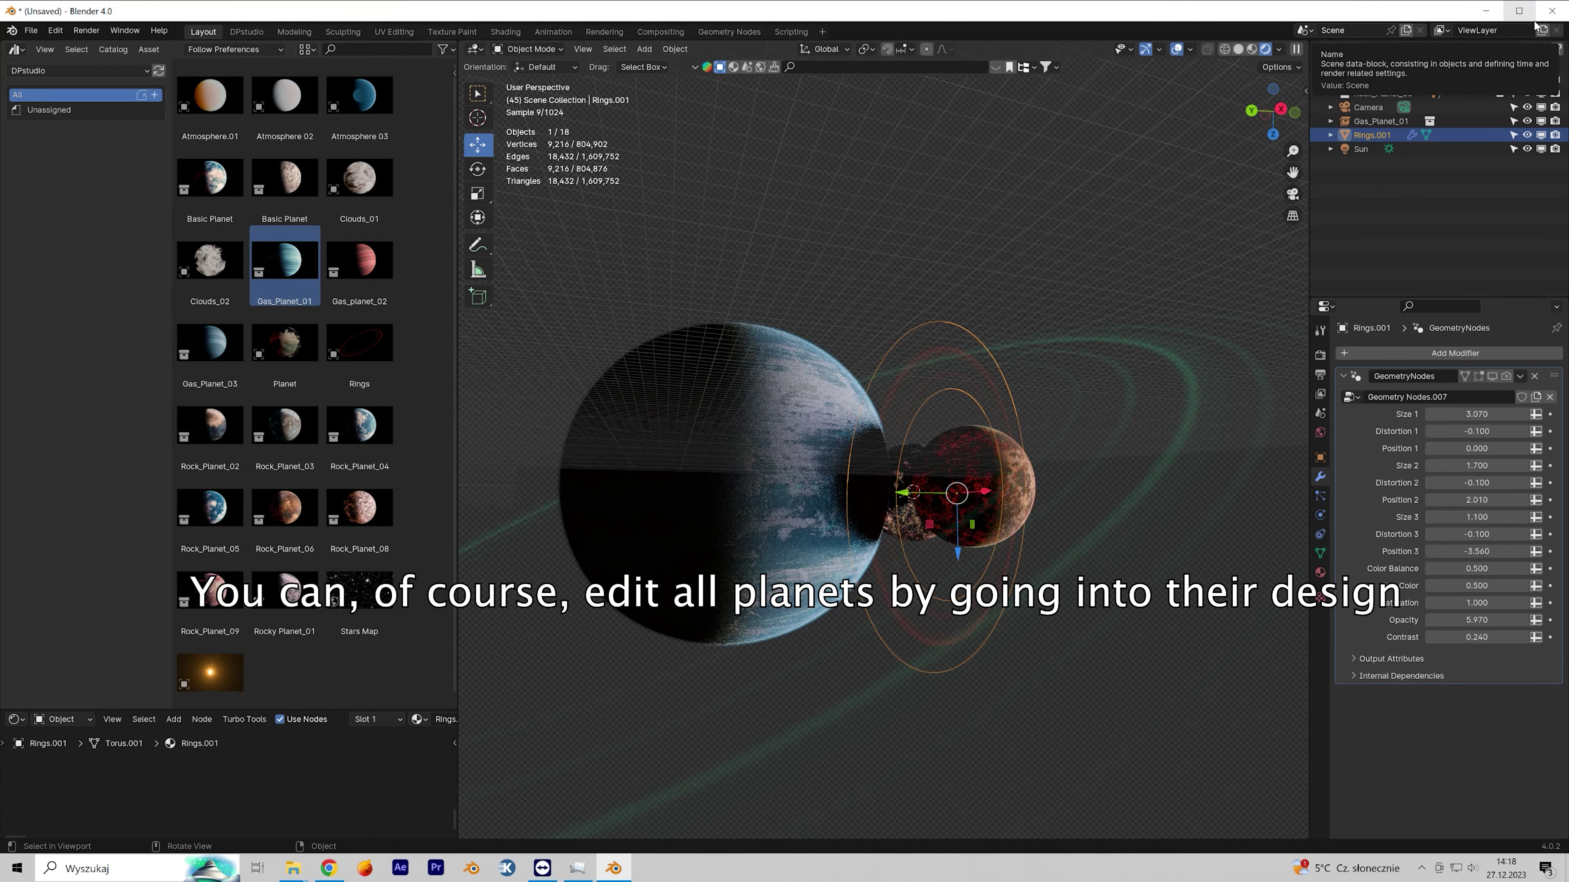
Step: Close the current scene, open Rocky Planet_06 from the DPstudio Planets folder in Blender, and display its viewport with rendered shading
click(1552, 10)
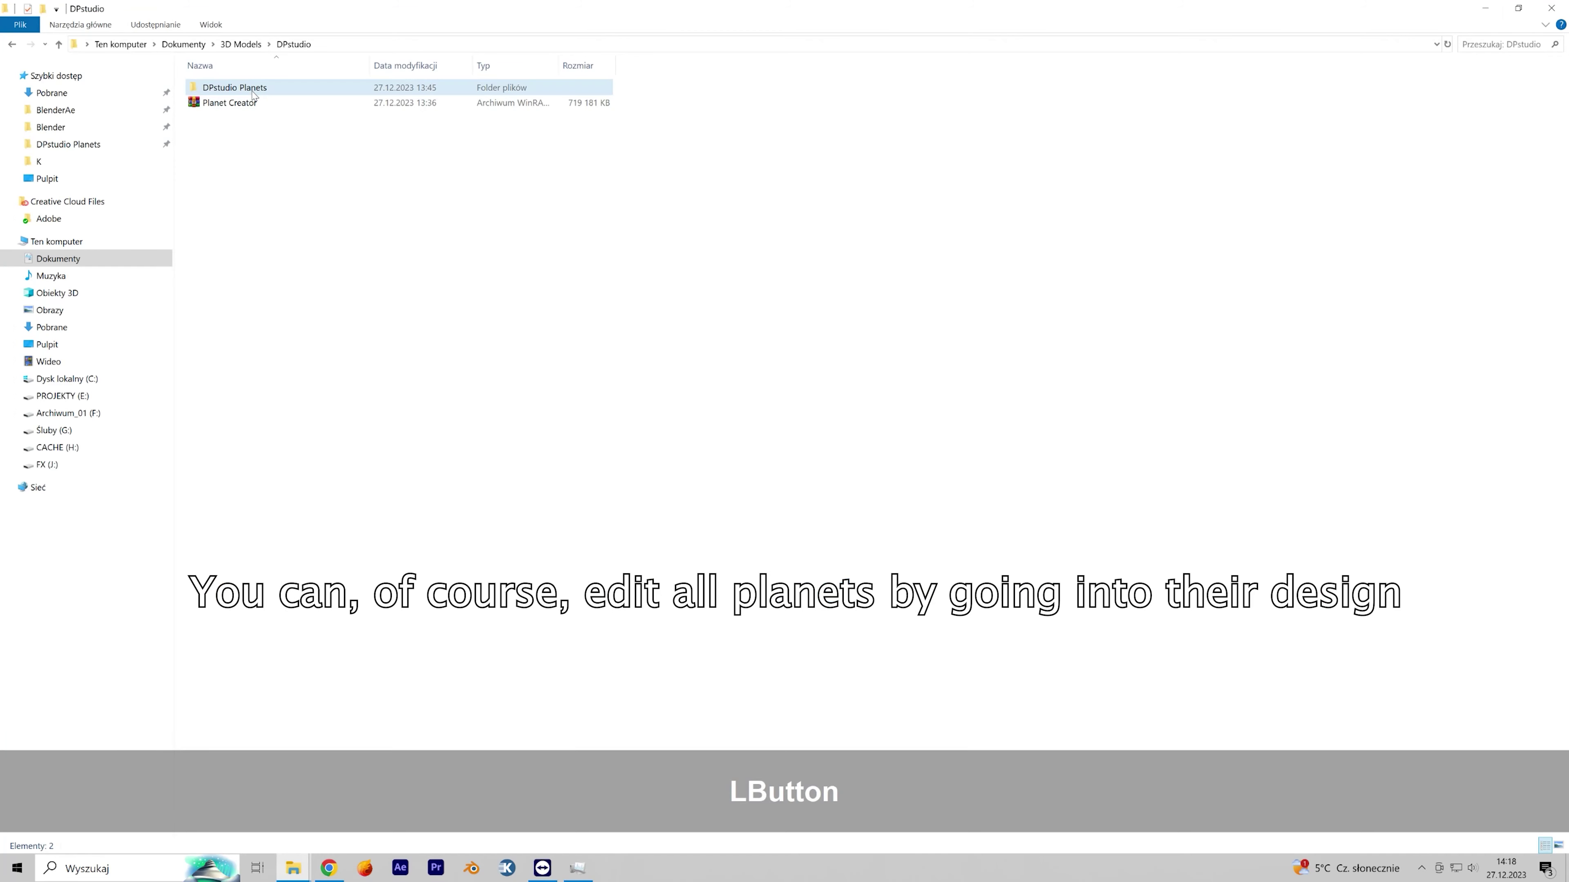
double_click(226, 87)
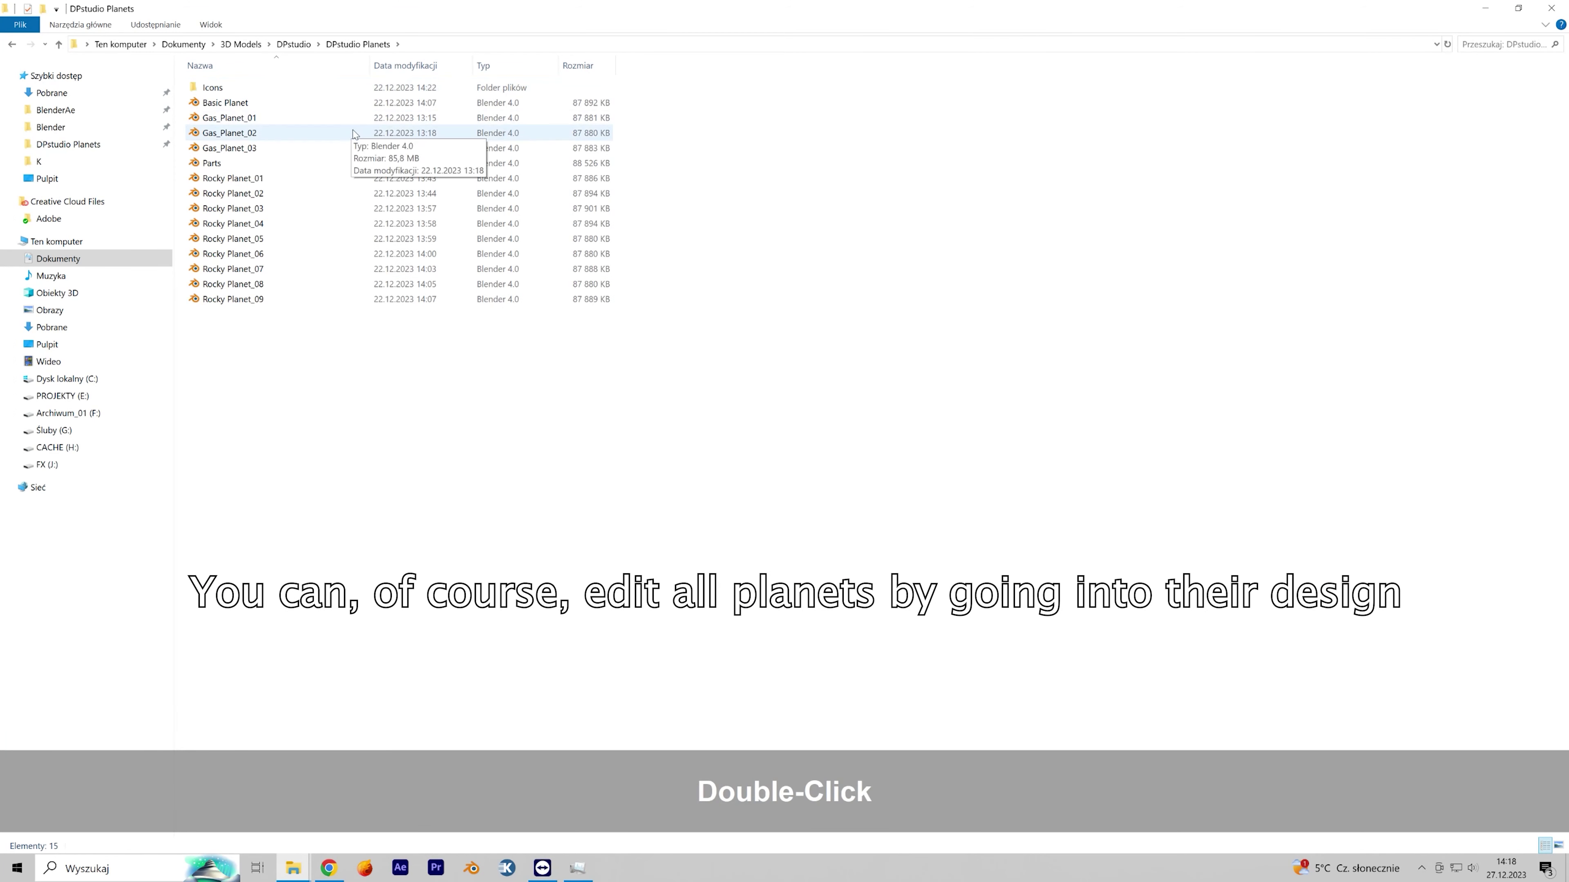
double_click(254, 255)
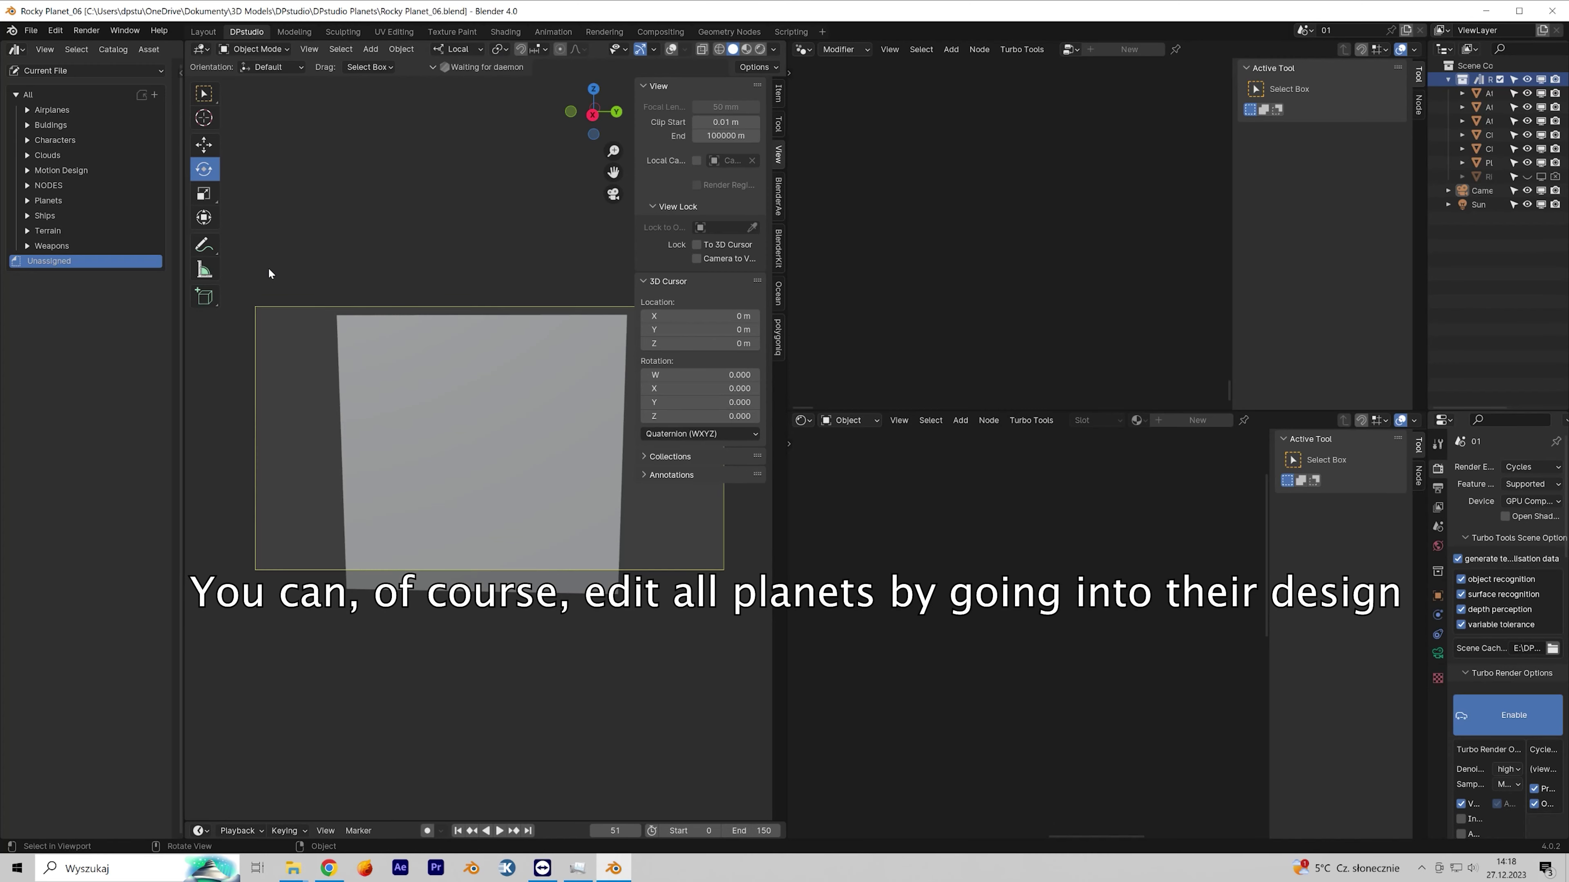
click(760, 49)
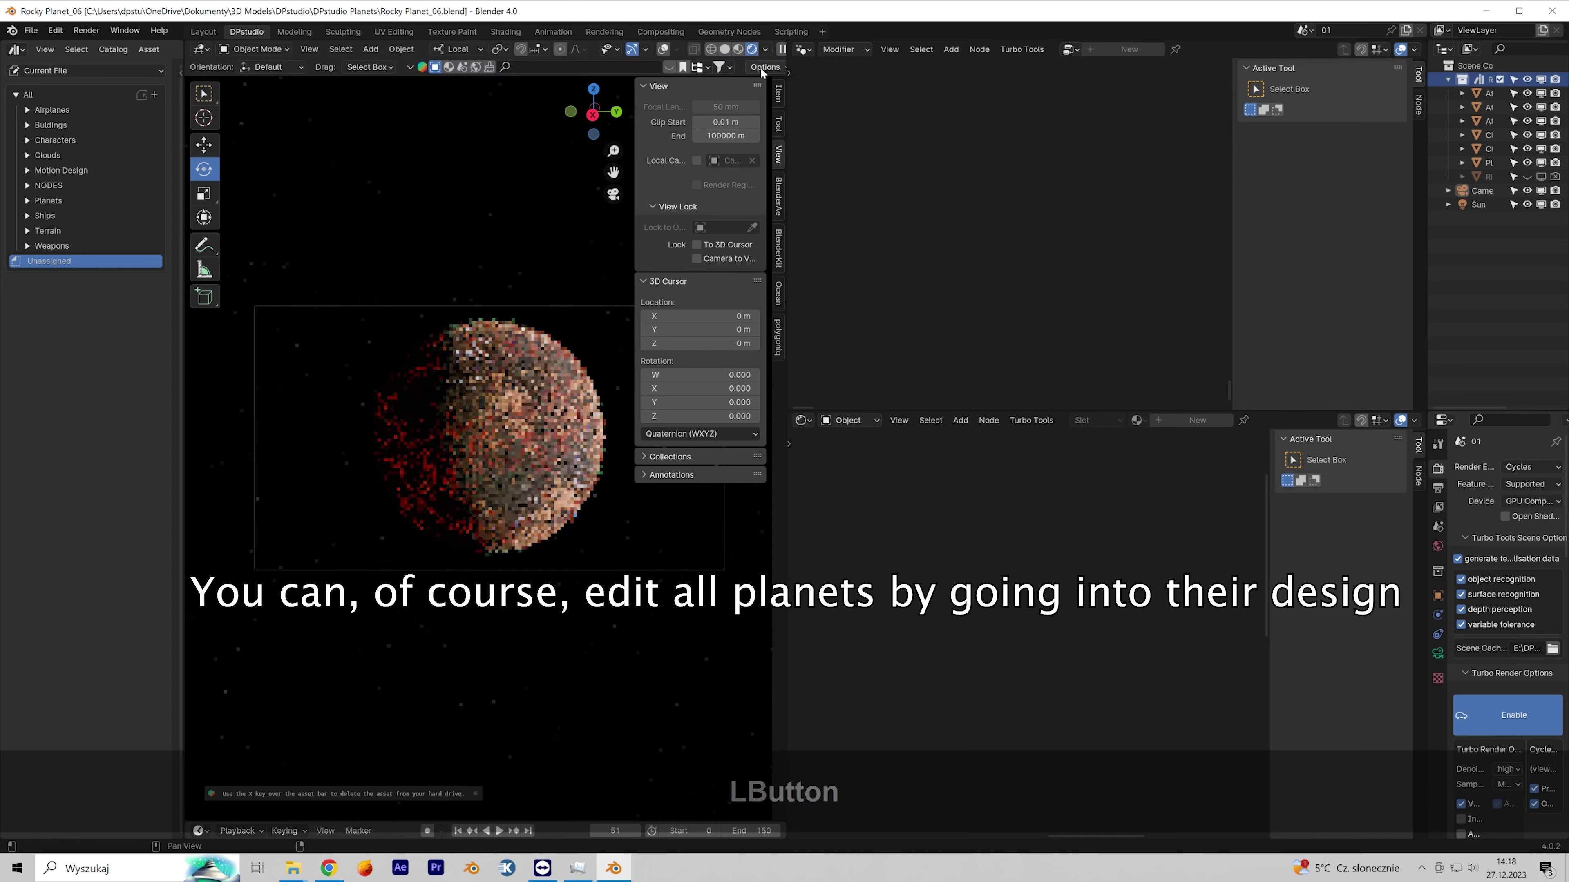
scroll(513, 420, up, 5)
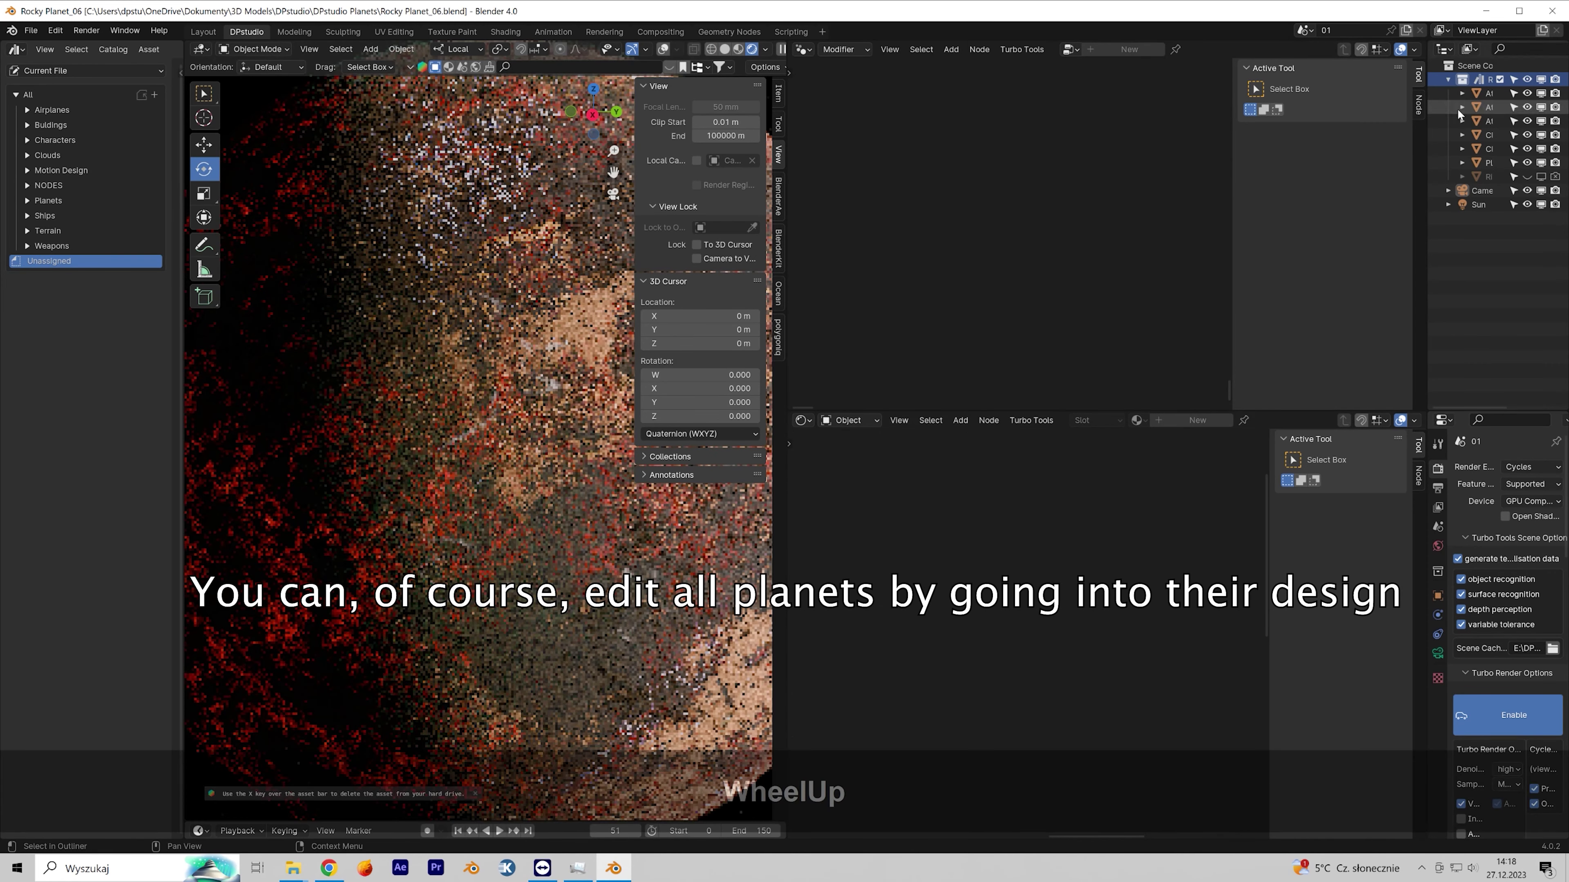
Step: Select Atmosphere 03 in a widened Outliner and collapse the Turbo Render Options section of the render settings
drag(1426, 114, 1232, 174)
click(1316, 121)
scroll(953, 562, down, 6)
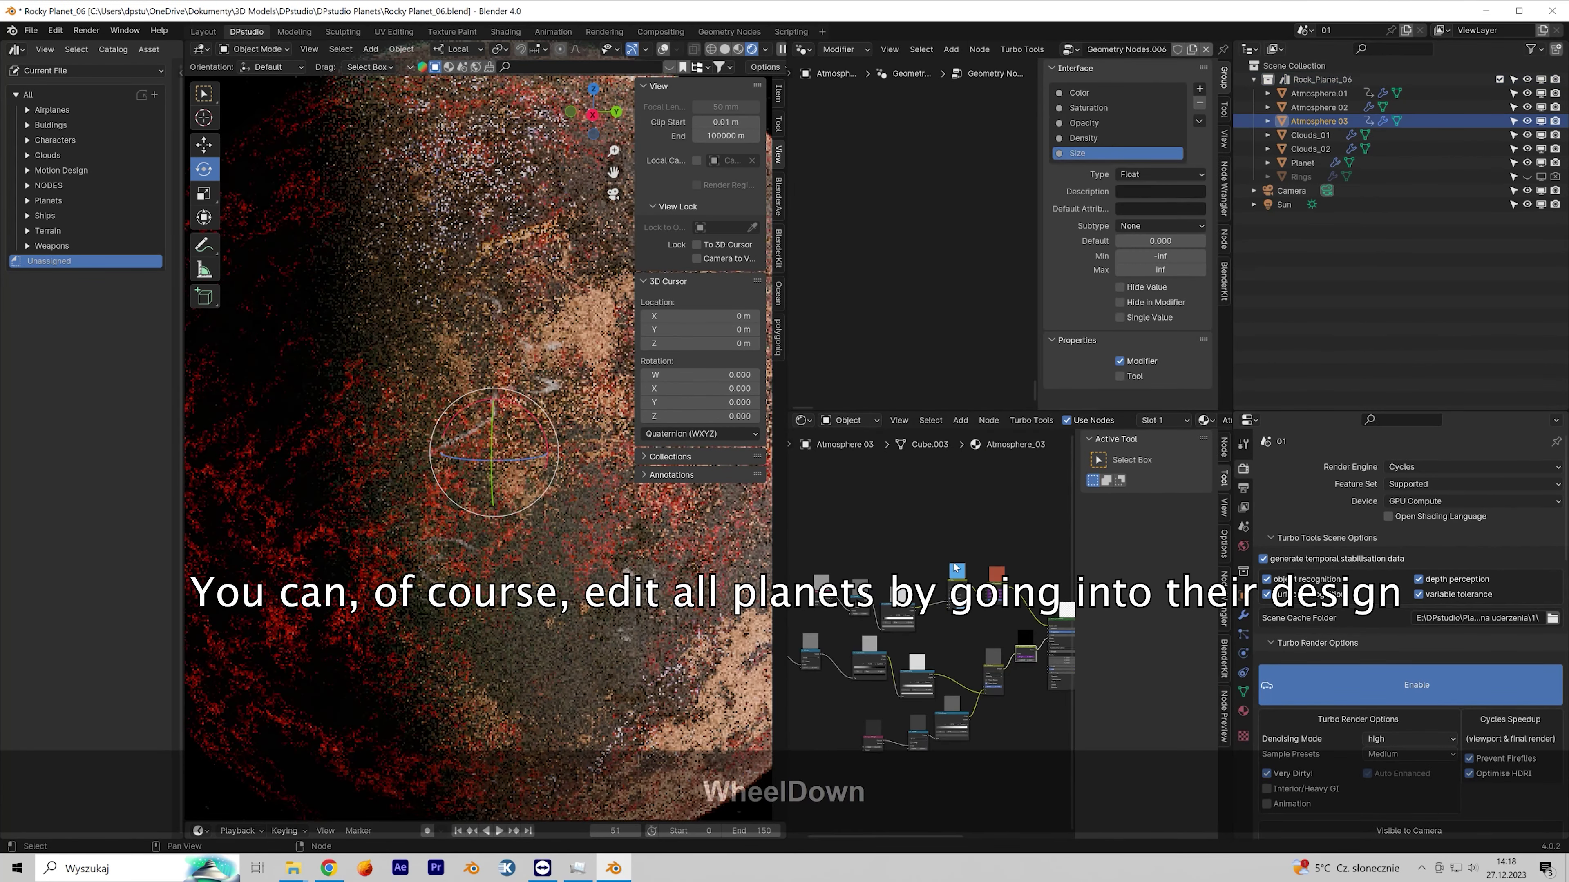
middle_click(953, 562)
click(1269, 647)
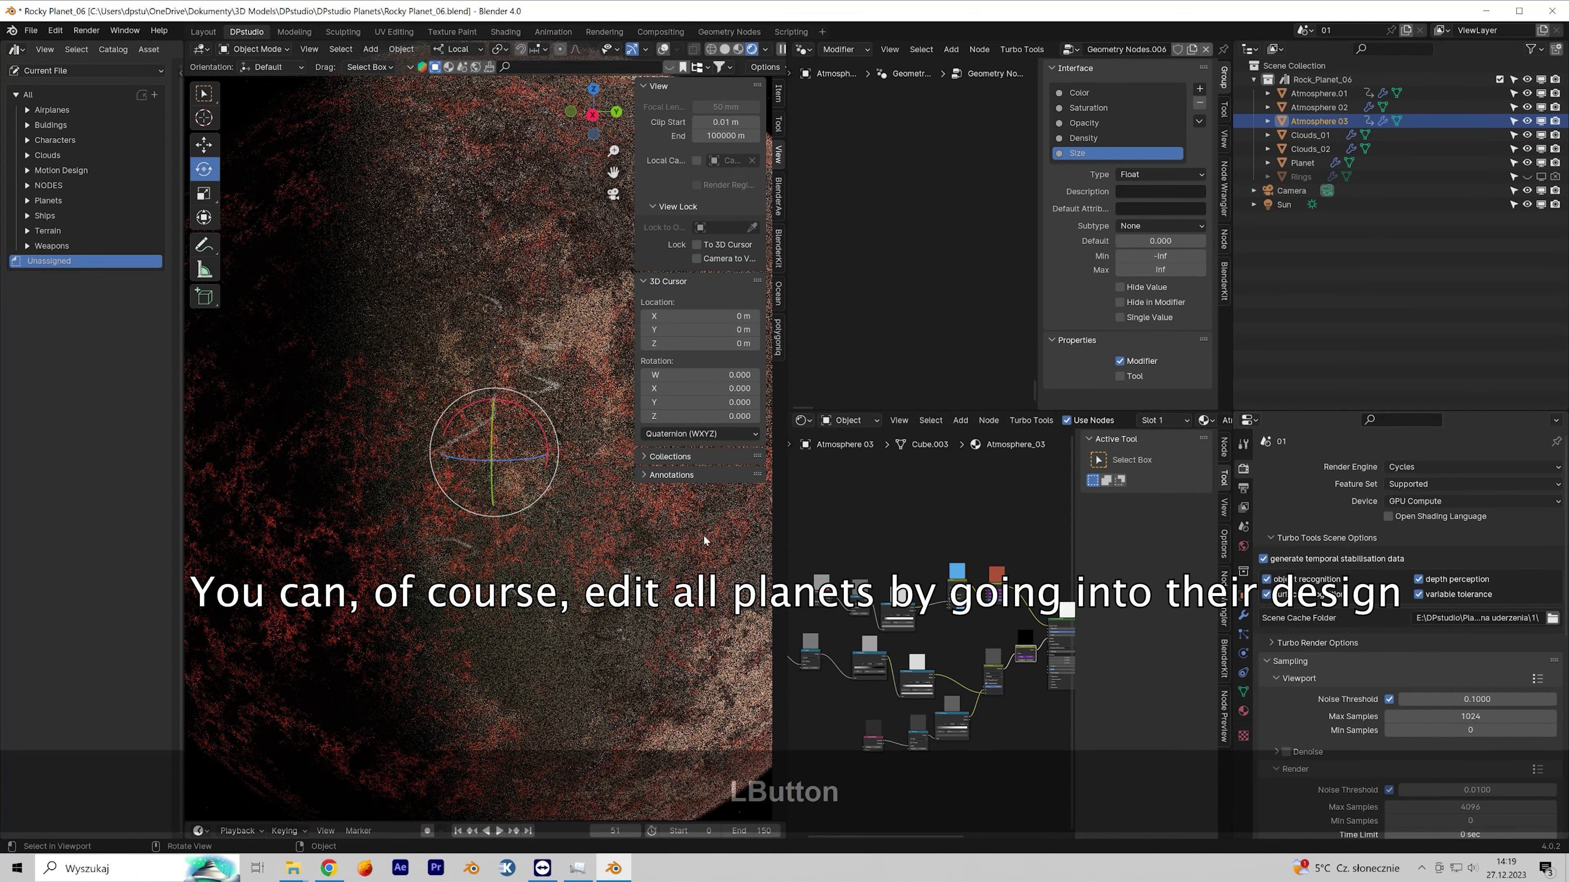
scroll(494, 433, down, 4)
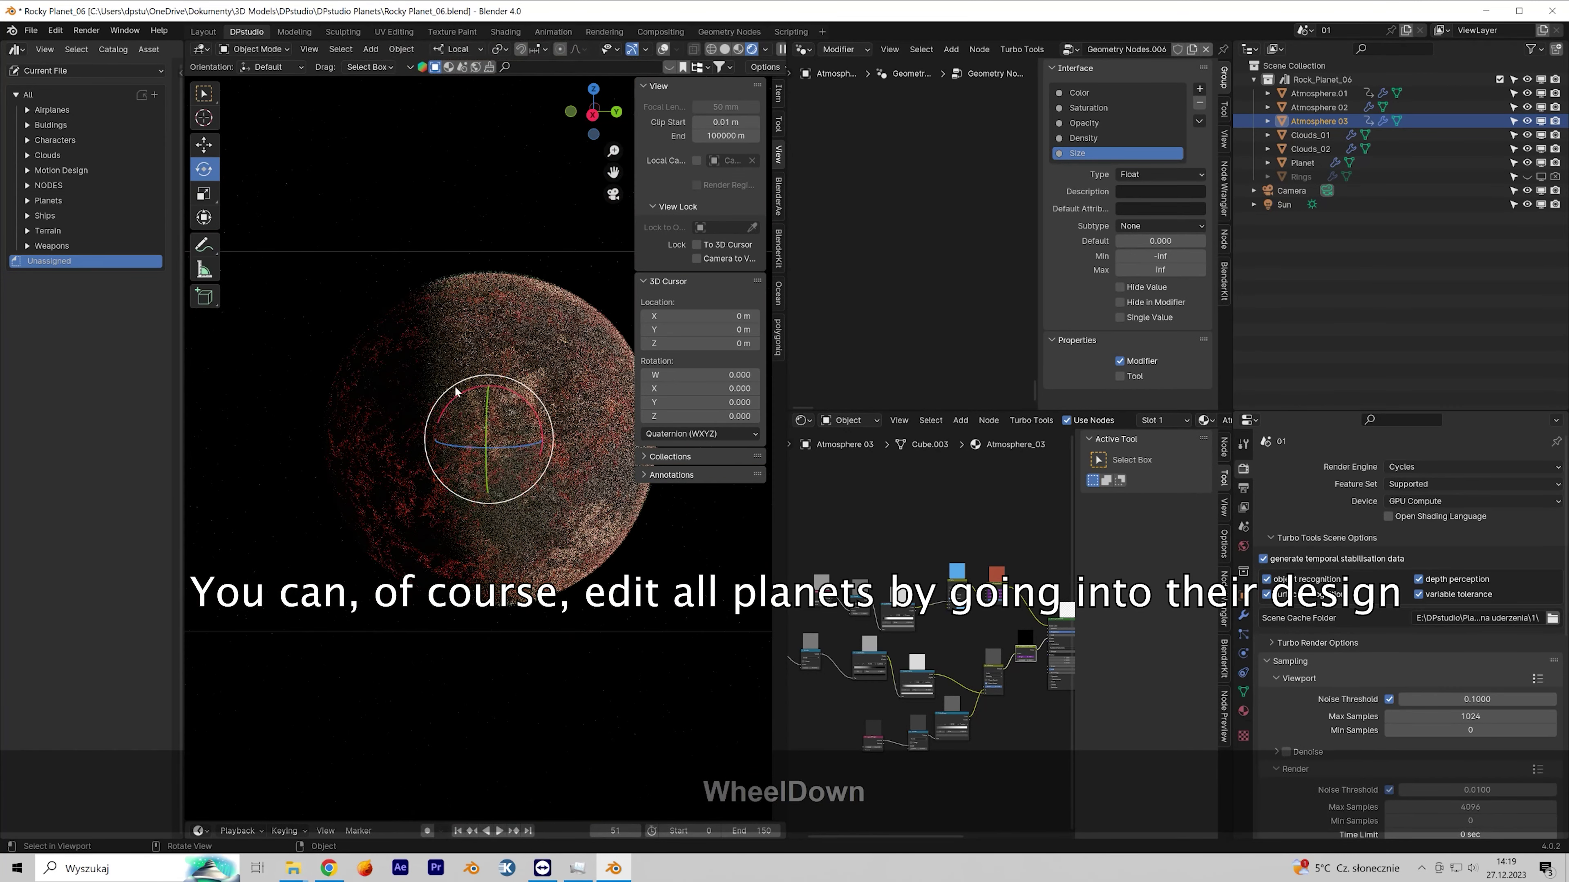